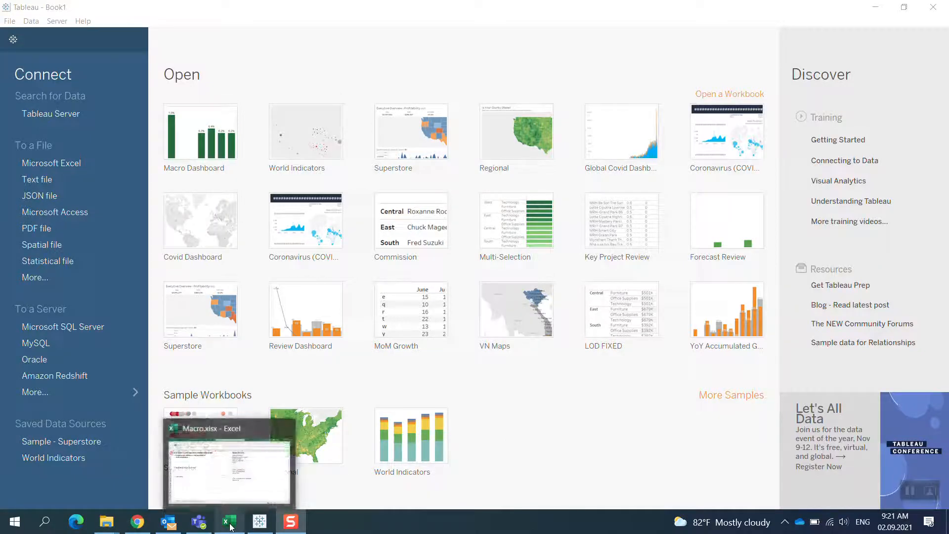
Switch to the Macro.xlsx workbook in Excel and review the dashboard outline: objectives, simplification and consistency, interactivity, and the Sales Review notes
click(233, 466)
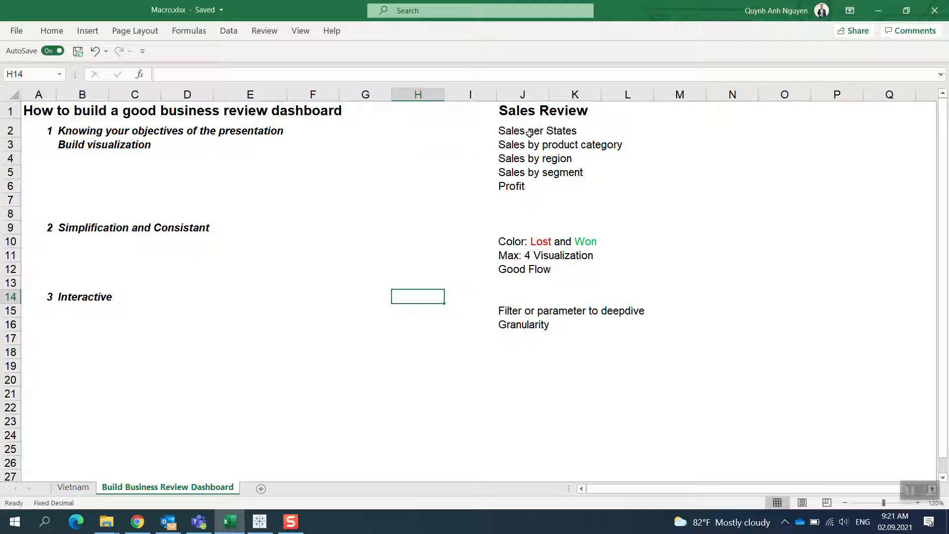
drag(528, 133, 541, 178)
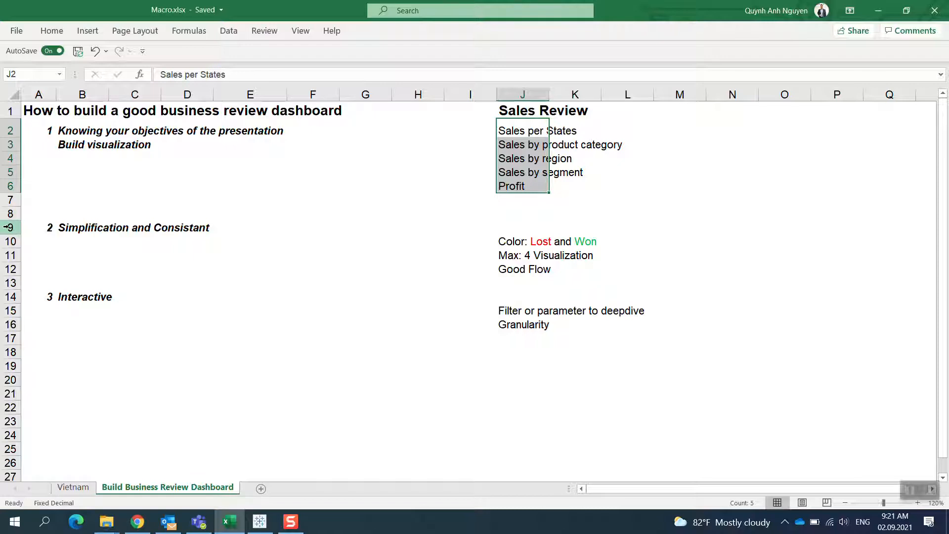
drag(7, 227, 10, 253)
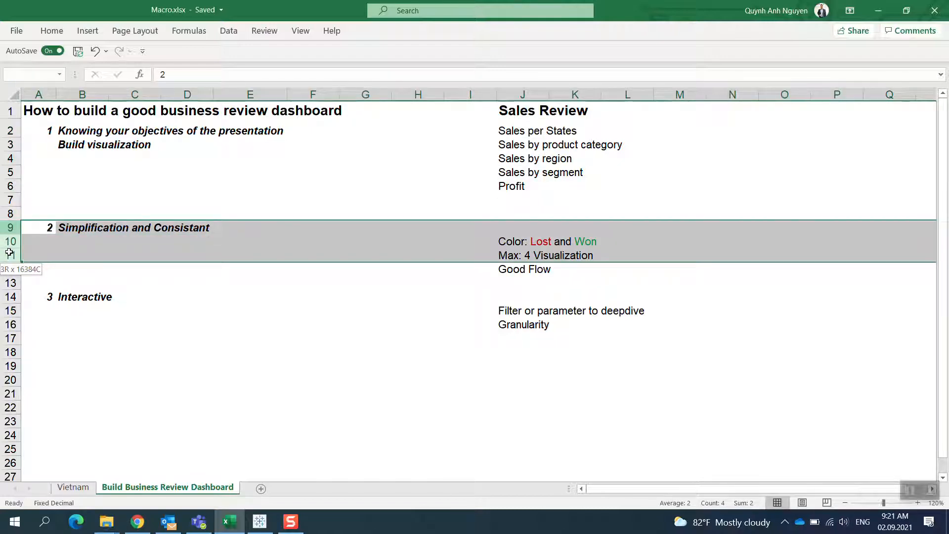
drag(9, 253, 9, 267)
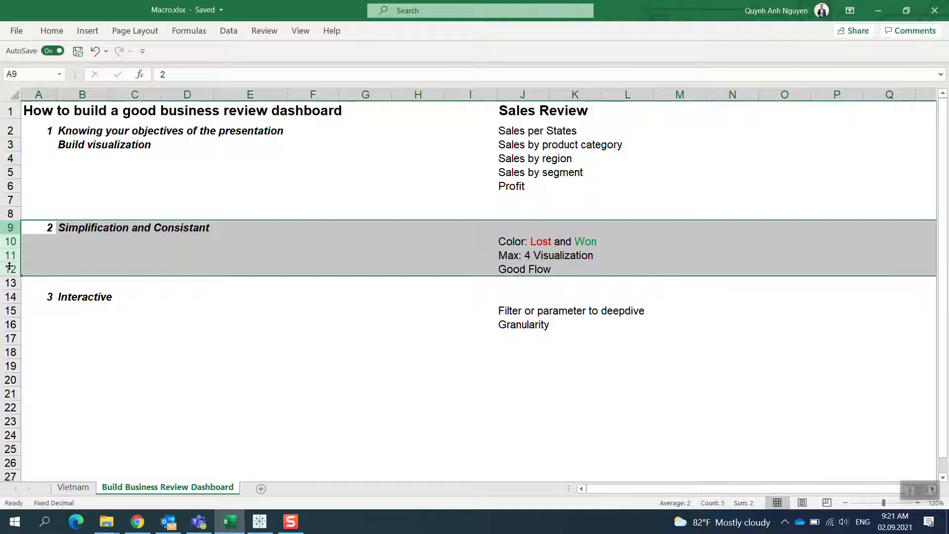
click(582, 246)
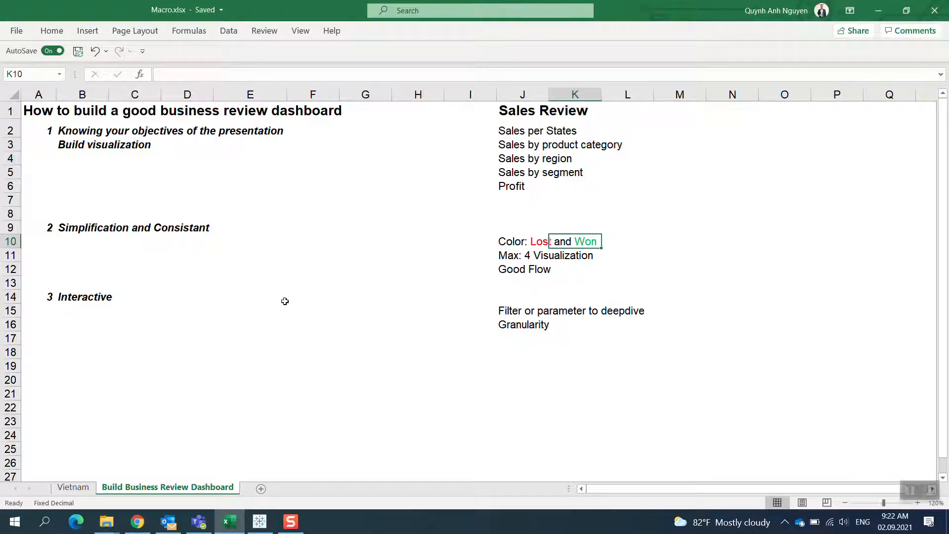
drag(11, 297, 21, 318)
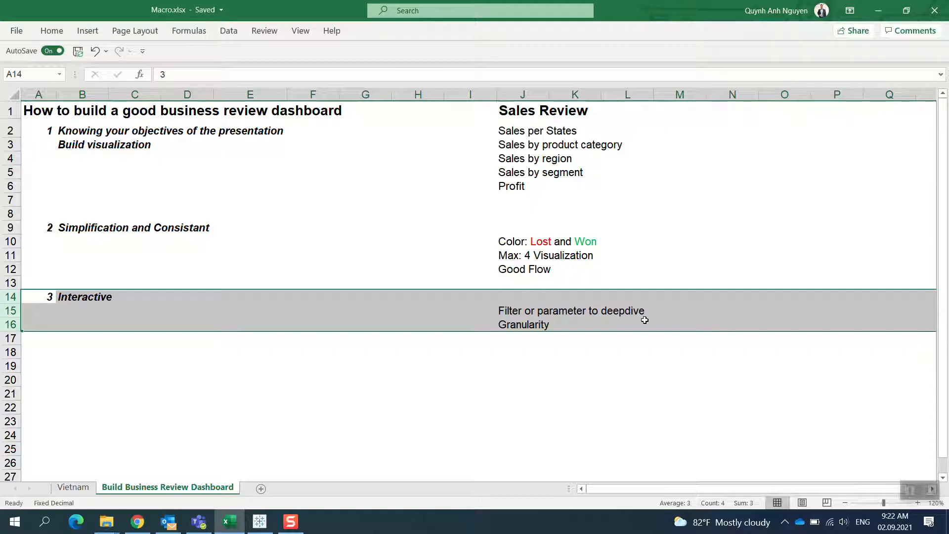
click(498, 364)
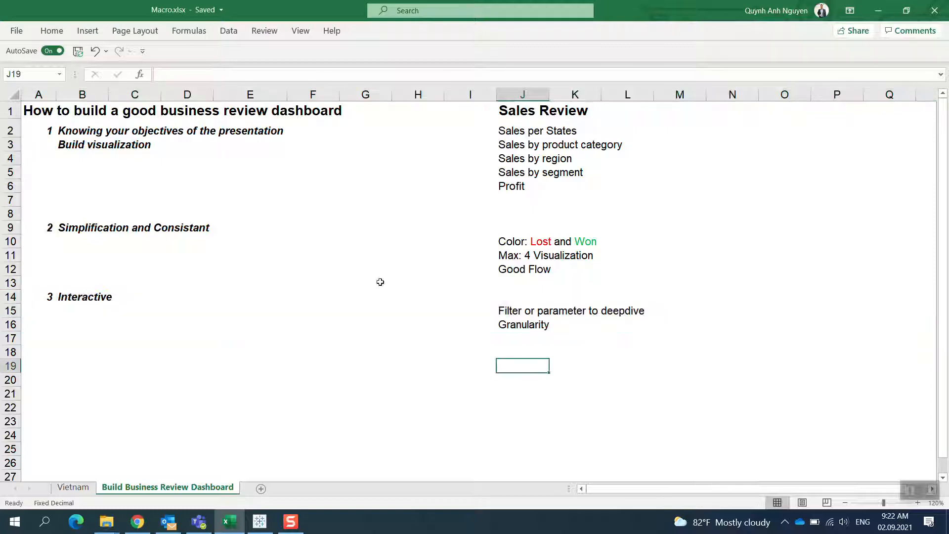
drag(87, 132, 115, 144)
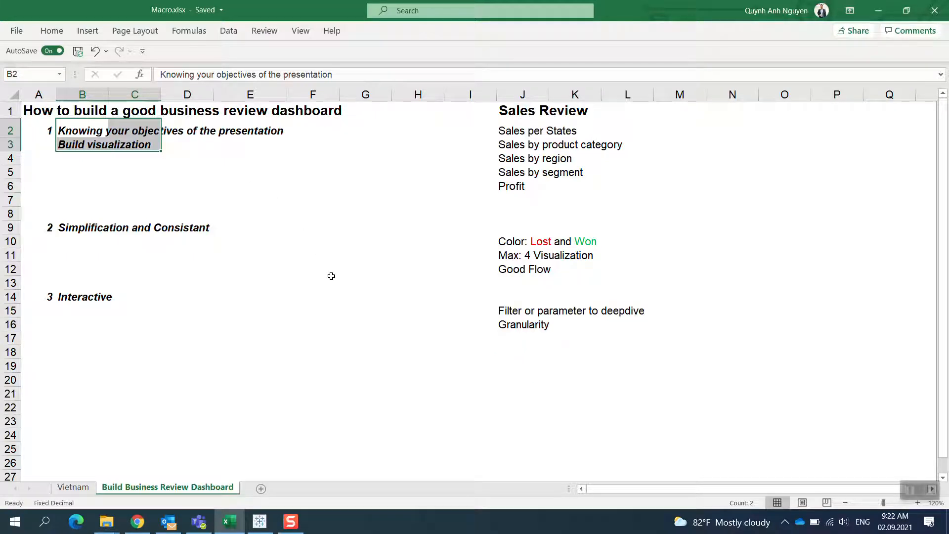
Switch to Tableau and connect to the saved Sample - Superstore data source
click(260, 522)
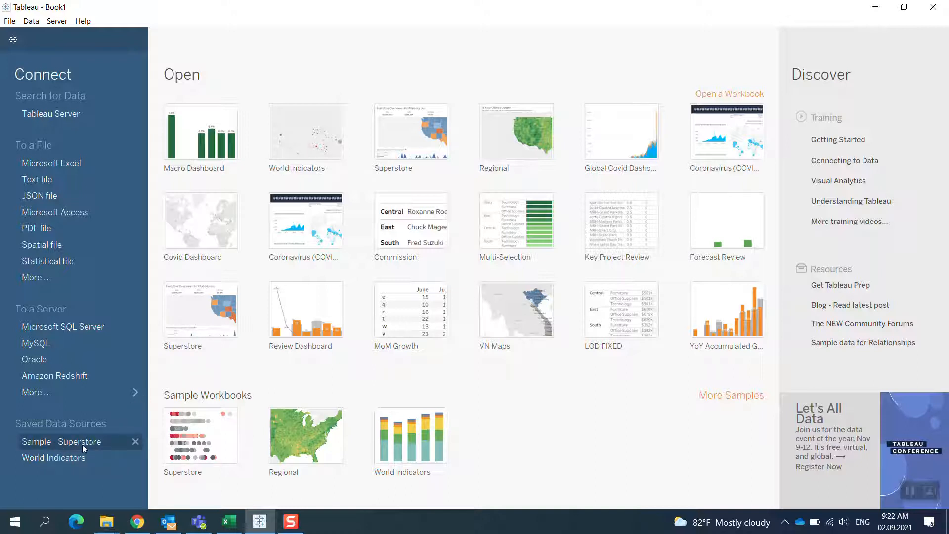
click(55, 445)
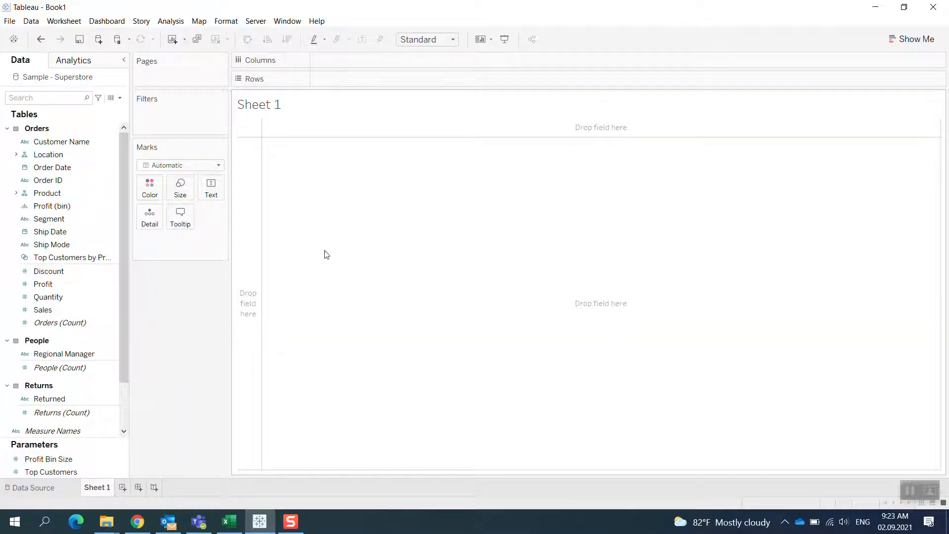
Rename the first worksheet as Sales by Category and add a second worksheet named Sales by State
double_click(95, 488)
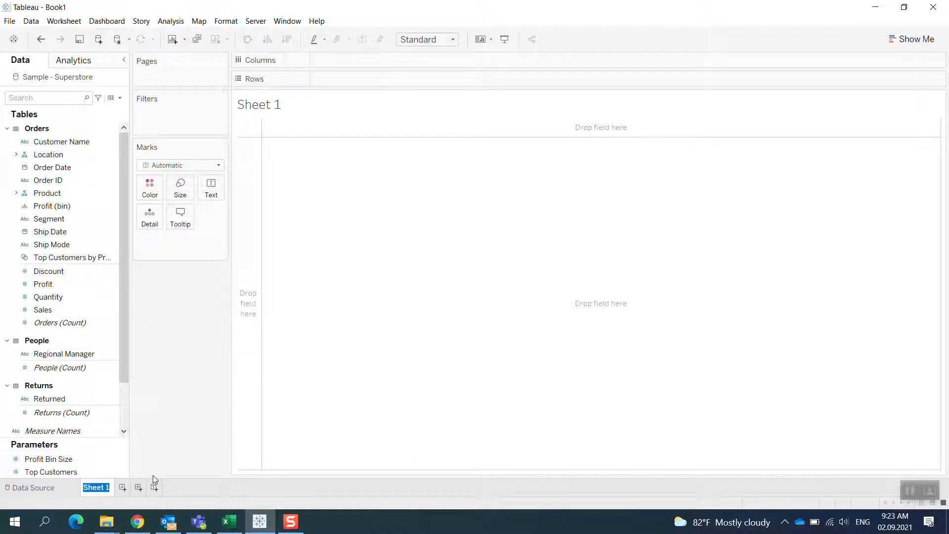
text(Sales by Cate)
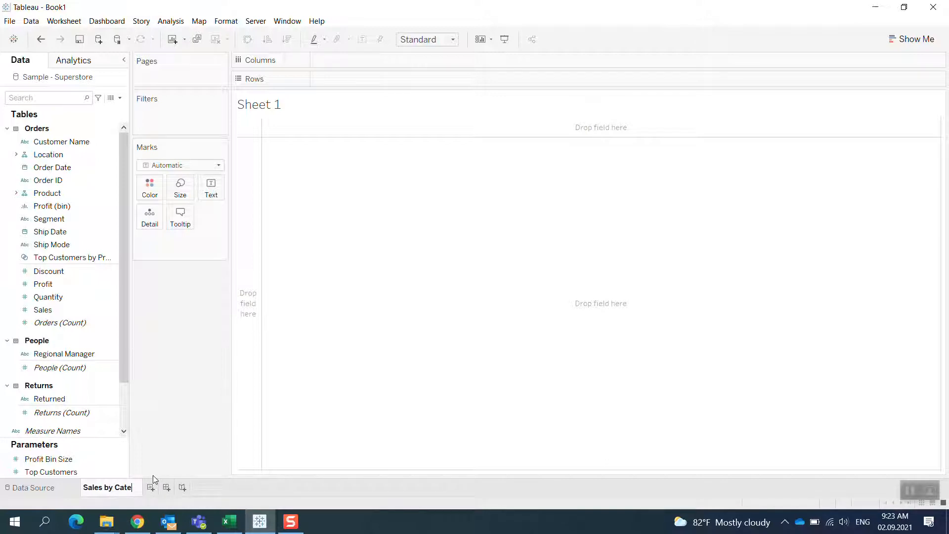
text(gory)
click(167, 487)
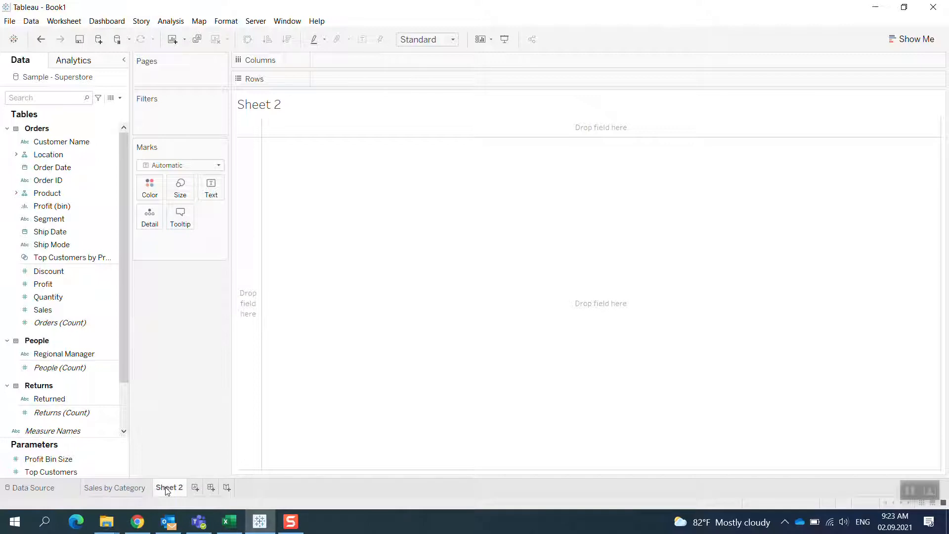
double_click(166, 488)
text(Sales by State)
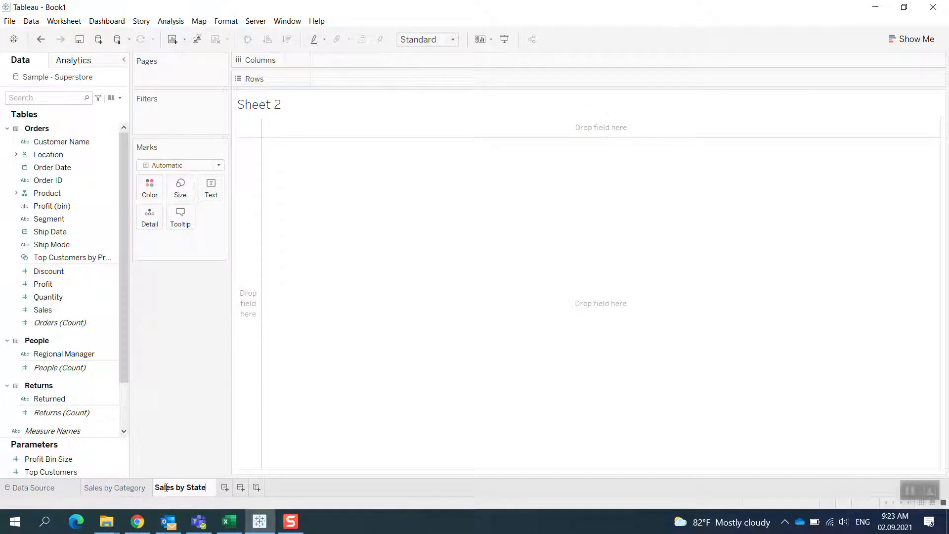
Add a third worksheet and name it Sales by Customer
click(224, 488)
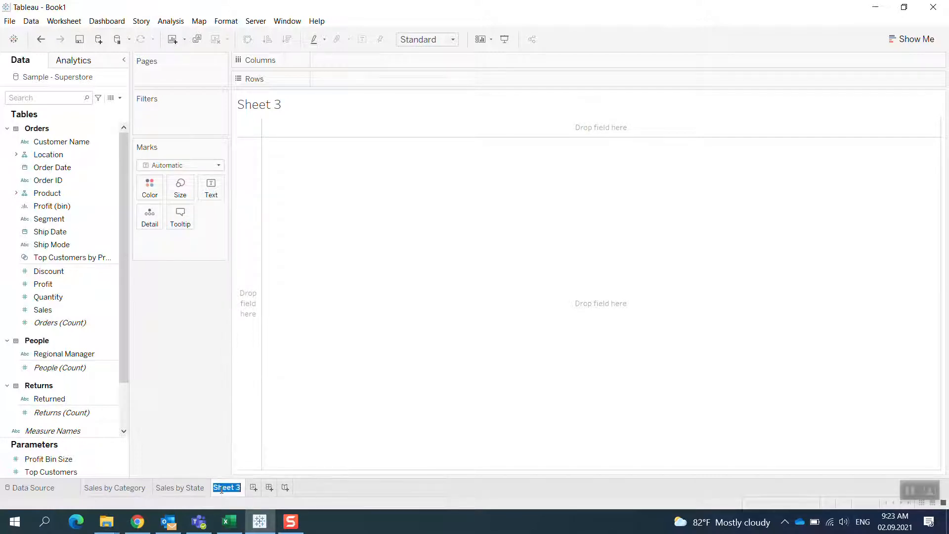
mouse_move(267, 525)
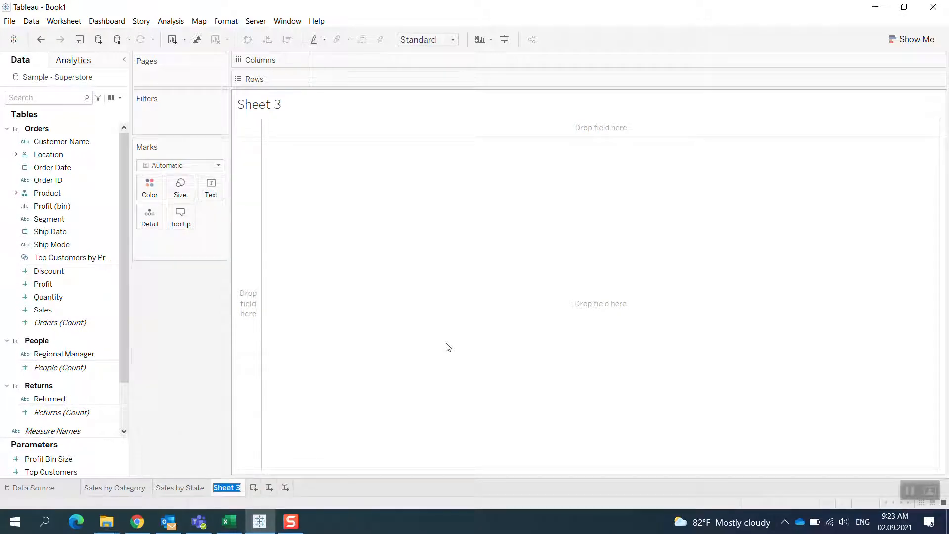
text(Sales by)
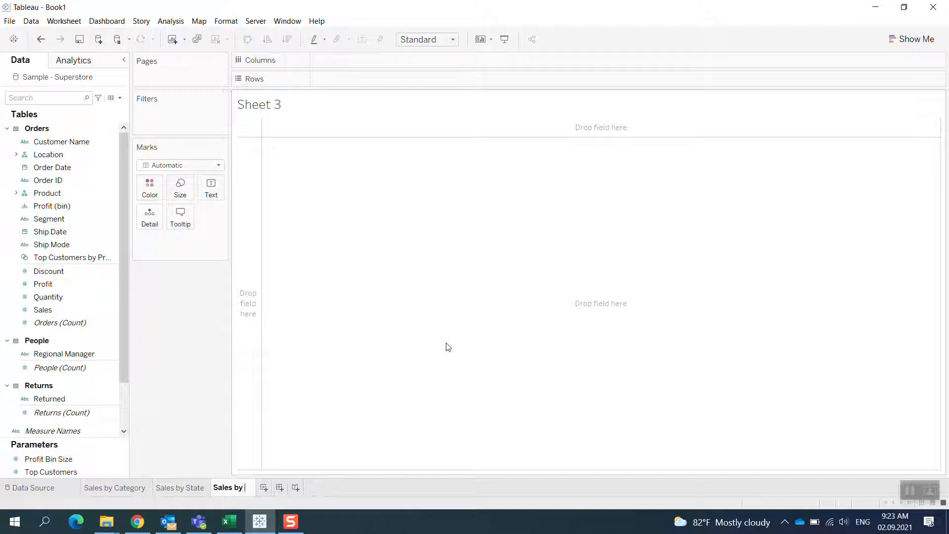
text( CUstomer)
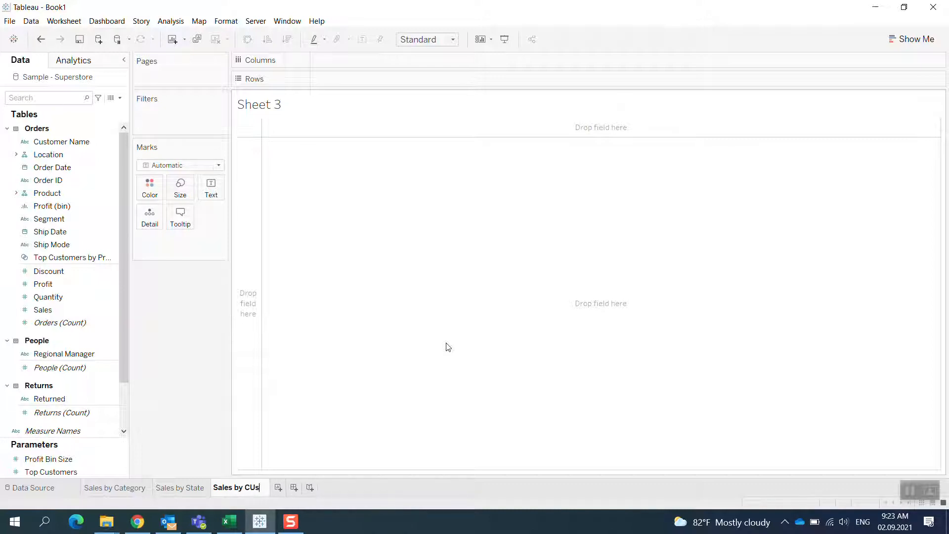
key(BackSpace)
key(BackSpace)
key(BackSpace)
key(BackSpace)
key(BackSpace)
key(BackSpace)
key(BackSpace)
text(ustomers)
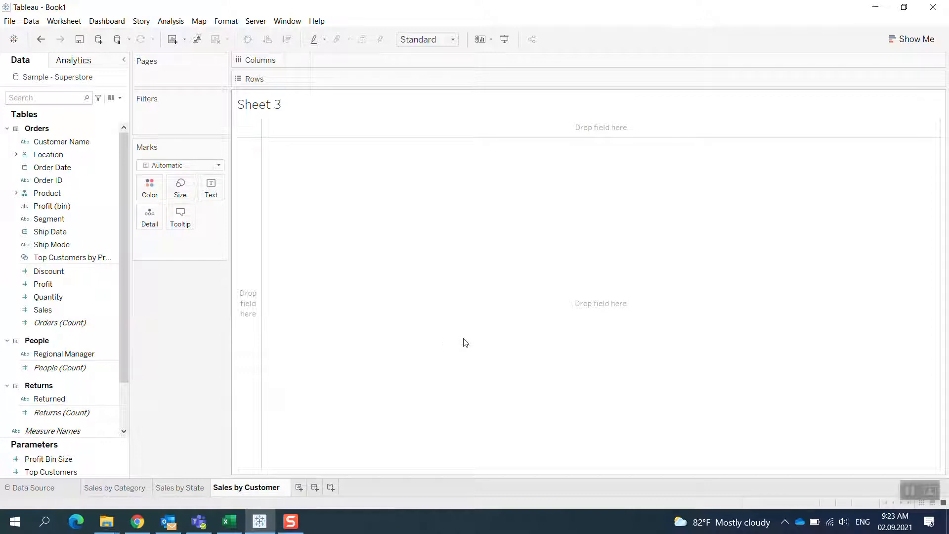
Add a fourth worksheet and name it Sales of Manufacturer
click(299, 488)
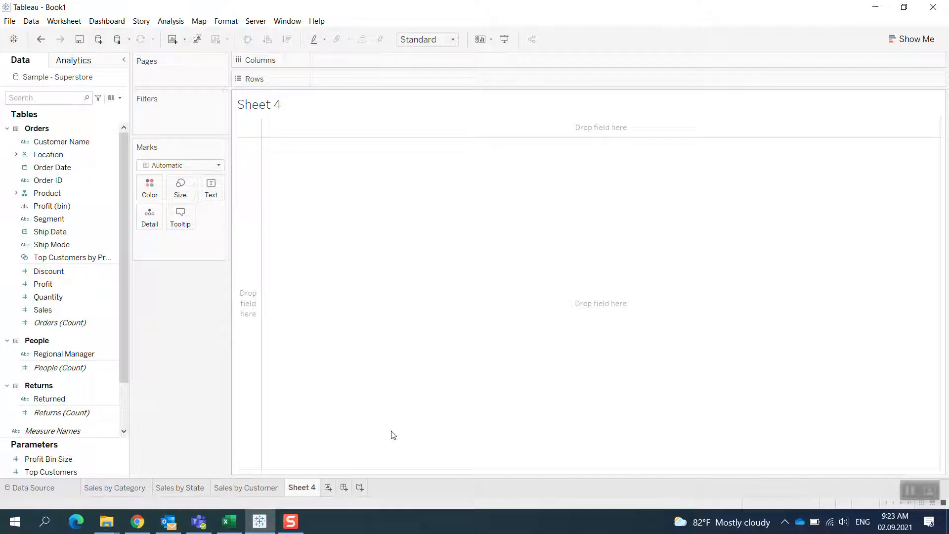
double_click(310, 487)
text(Sales of Manufa)
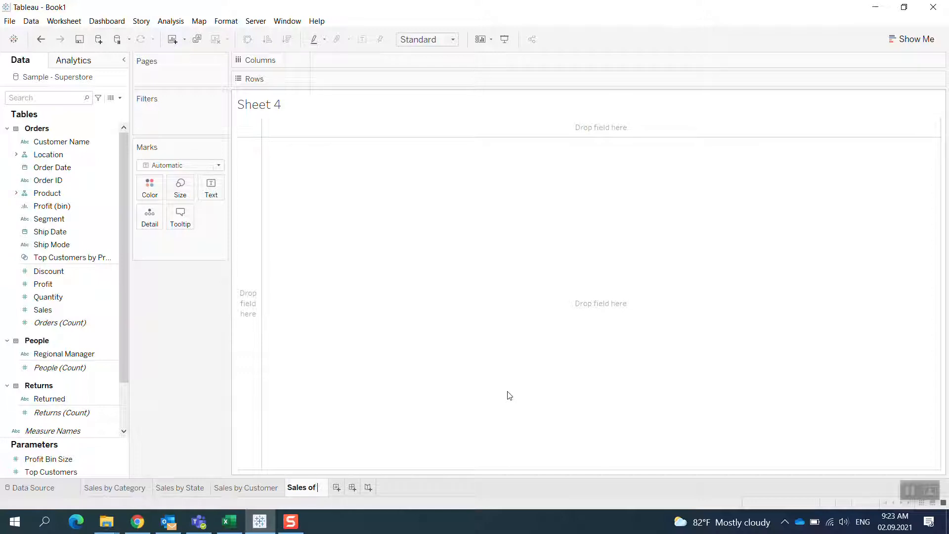
text(cturer)
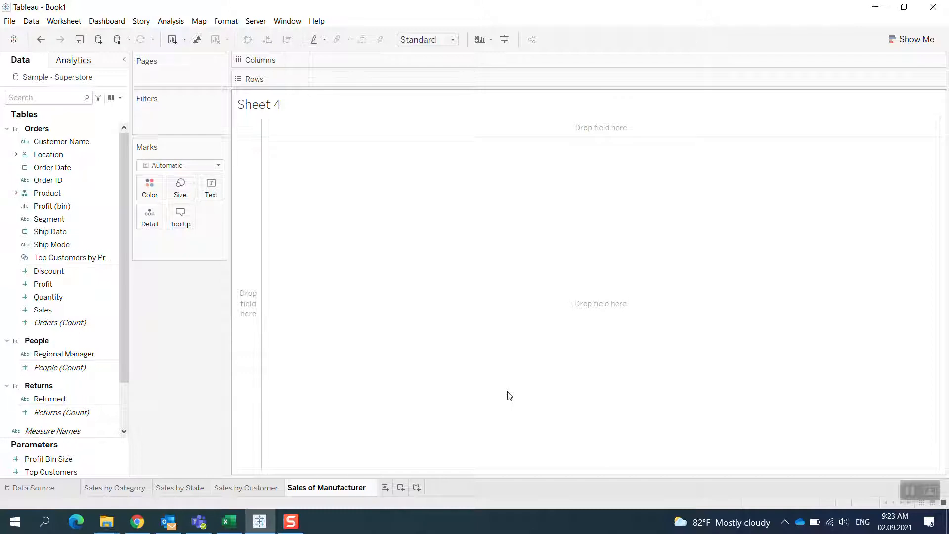
click(394, 258)
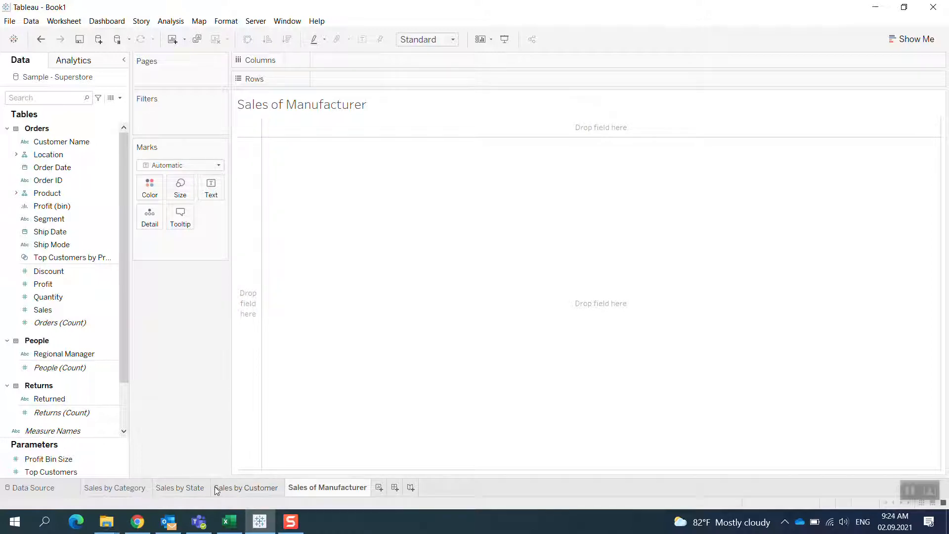
Examine the columns of the Orders table in the data source, from Order ID through Profit and Manufacturer
mouse_move(216, 491)
click(57, 491)
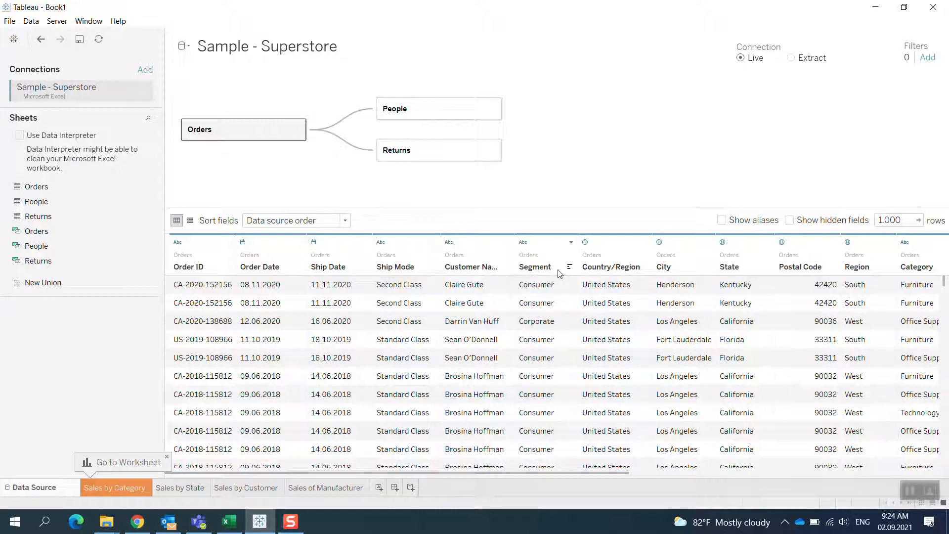
scroll(589, 293, right, 5)
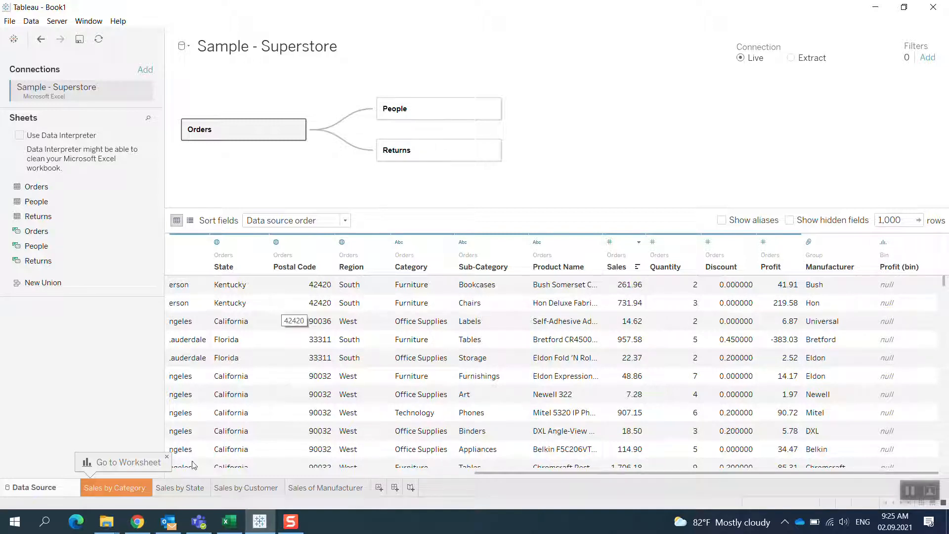
On the Sales by Category worksheet, place Category and Sub-Category from the Product hierarchy on the columns
click(132, 489)
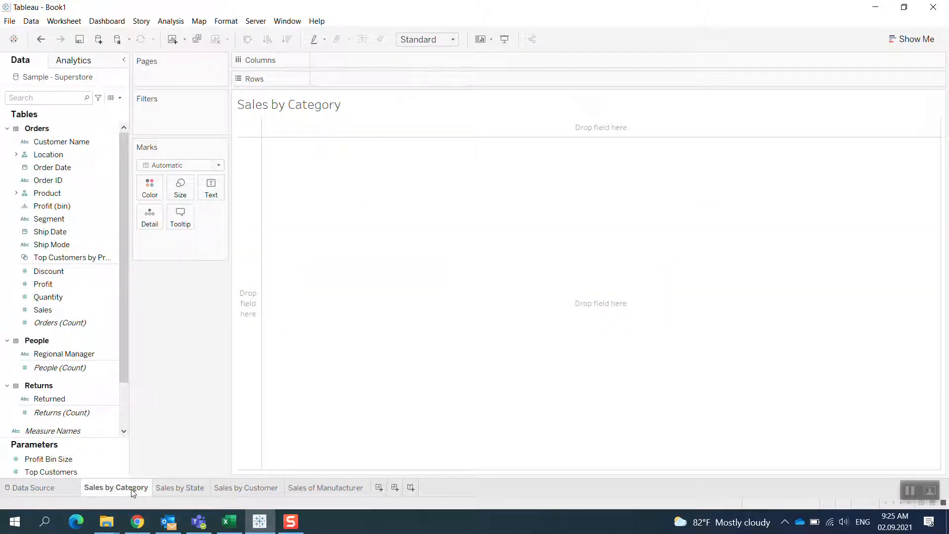
click(16, 194)
drag(55, 206, 336, 60)
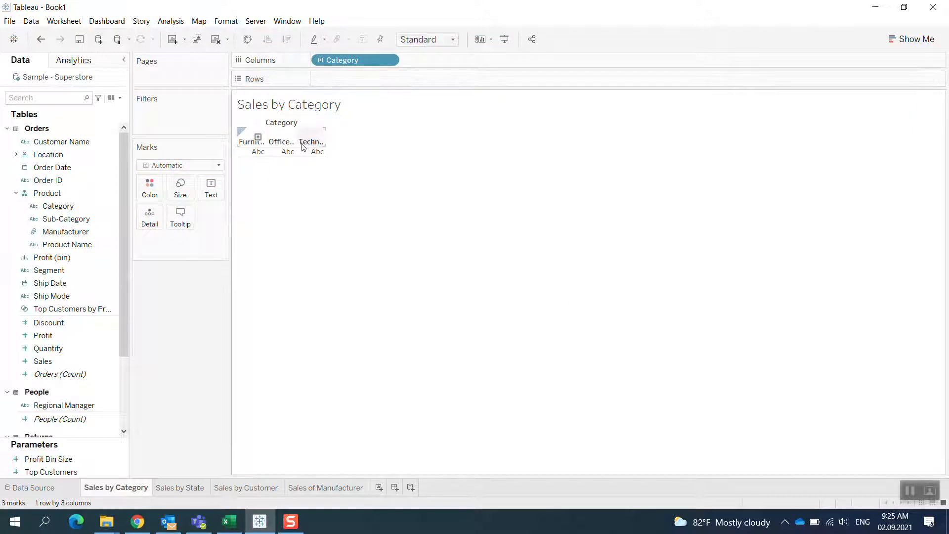
drag(62, 219, 451, 67)
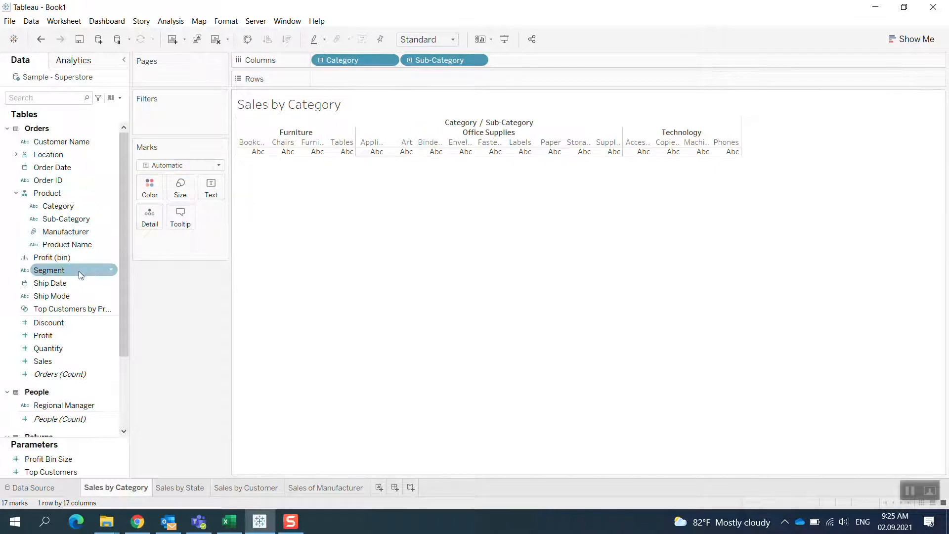
click(67, 376)
drag(44, 362, 340, 153)
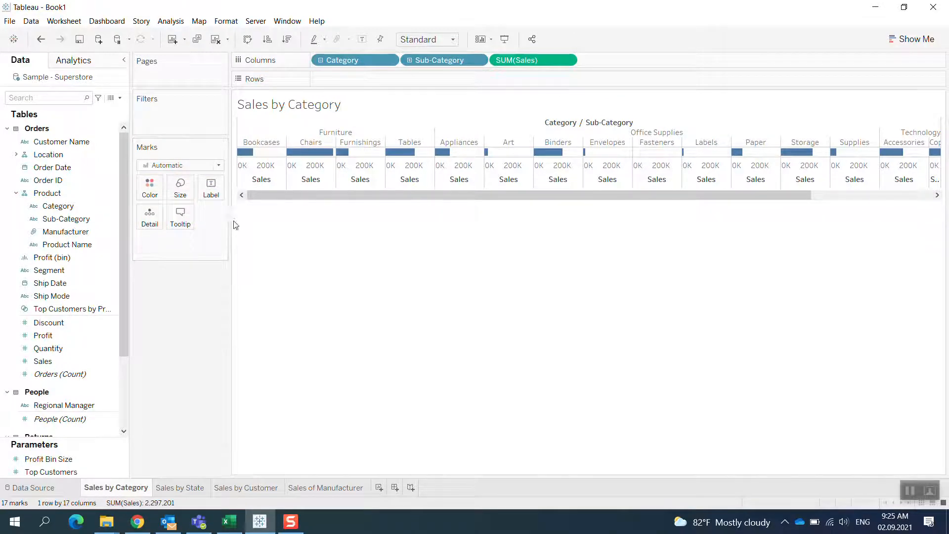
key(ctrl+z)
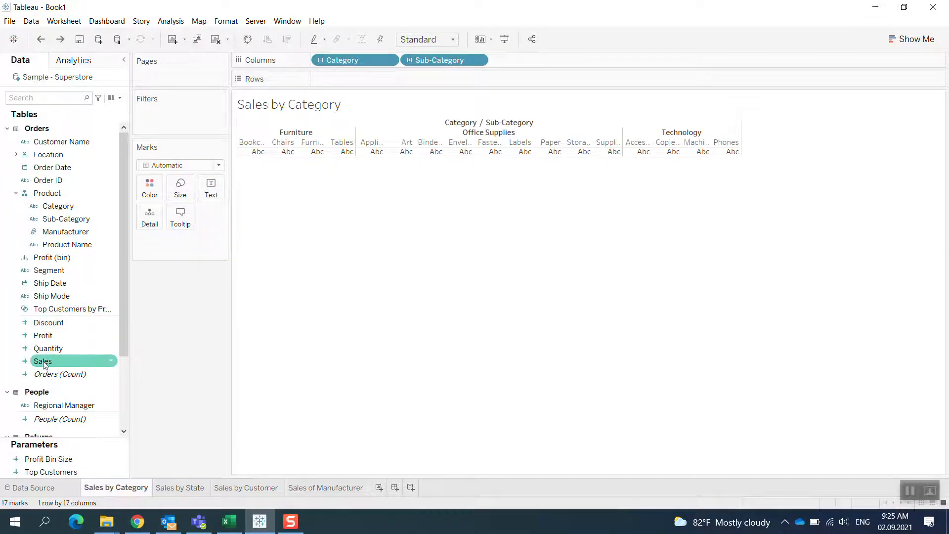
Plot Sales and Profit on the rows and remove Category from the columns, keeping only Sub-Category there
drag(45, 362, 340, 83)
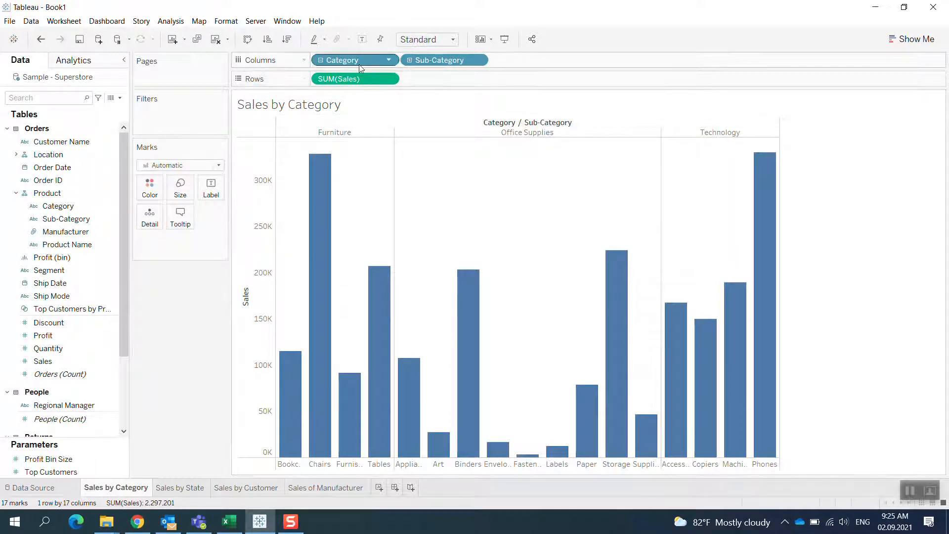
drag(350, 63, 99, 195)
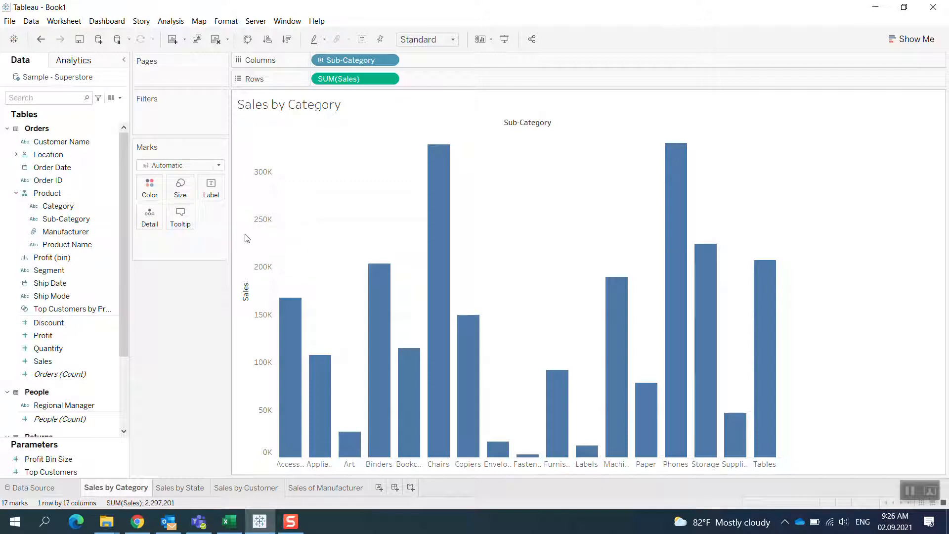
drag(123, 236, 123, 265)
drag(43, 284, 420, 76)
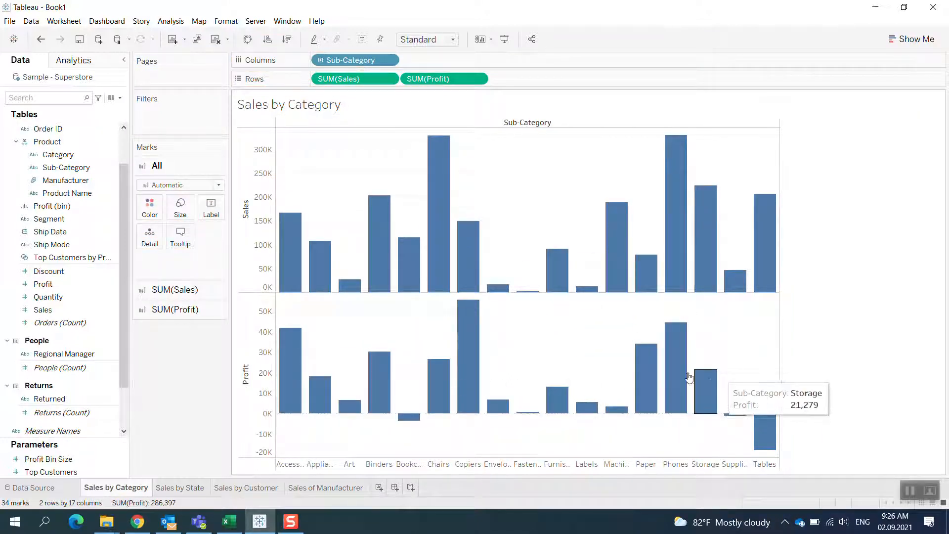
Sort the sub-categories in ascending order of Profit
click(194, 312)
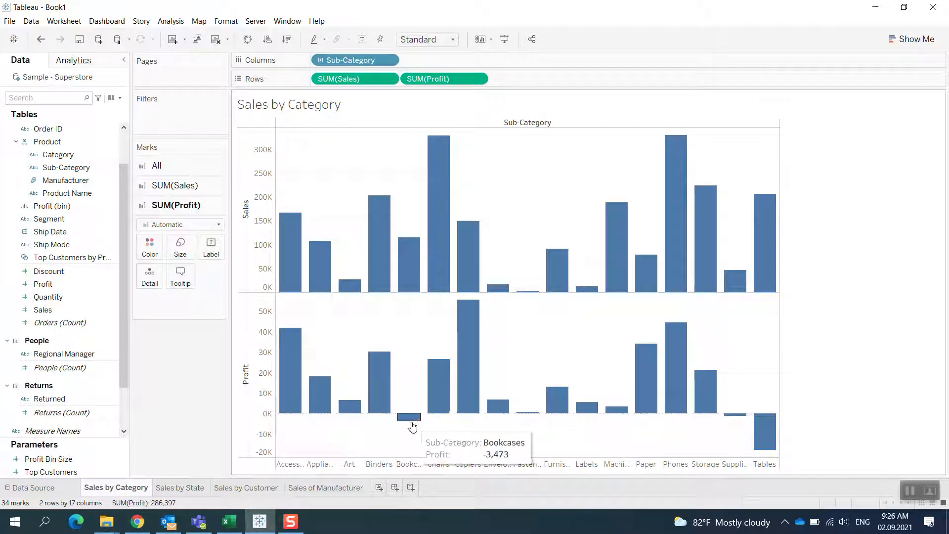
mouse_move(400, 419)
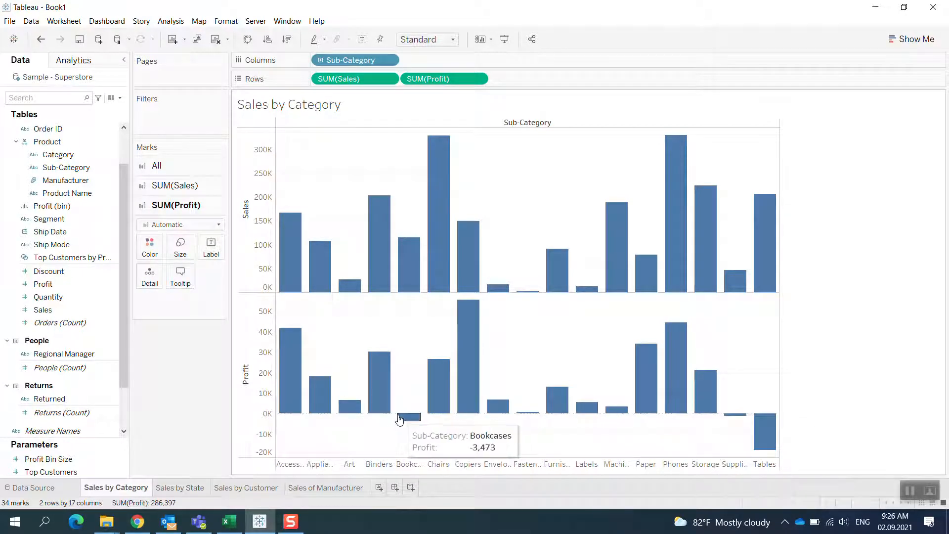
mouse_move(439, 418)
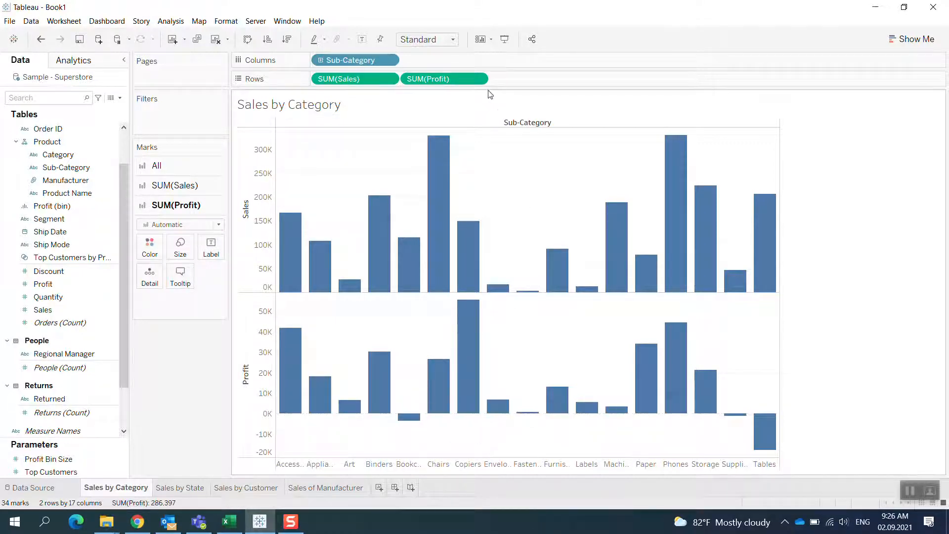
click(478, 79)
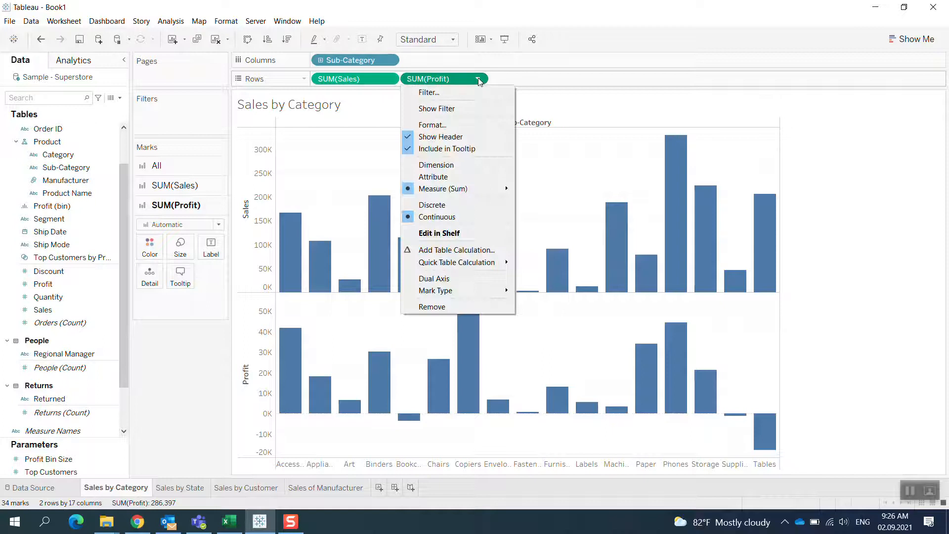
click(463, 107)
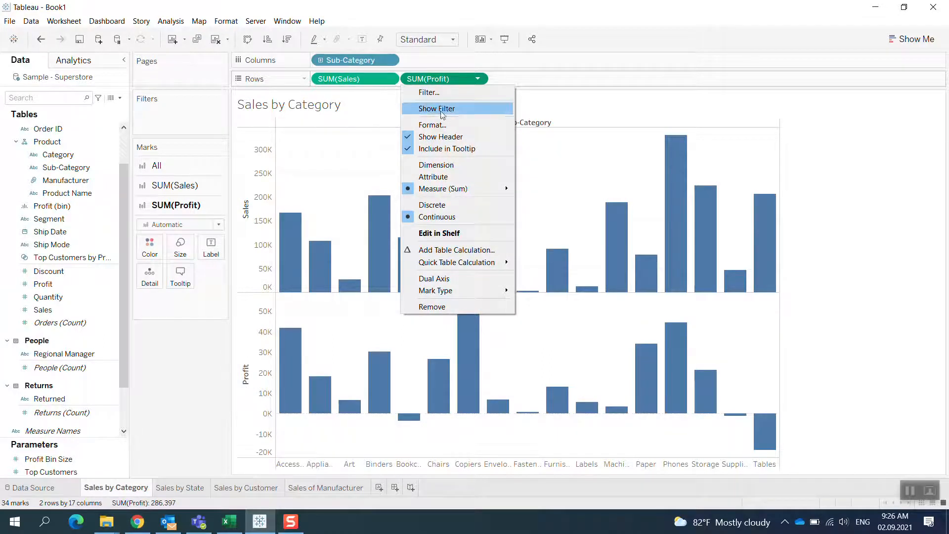
click(267, 39)
click(267, 39)
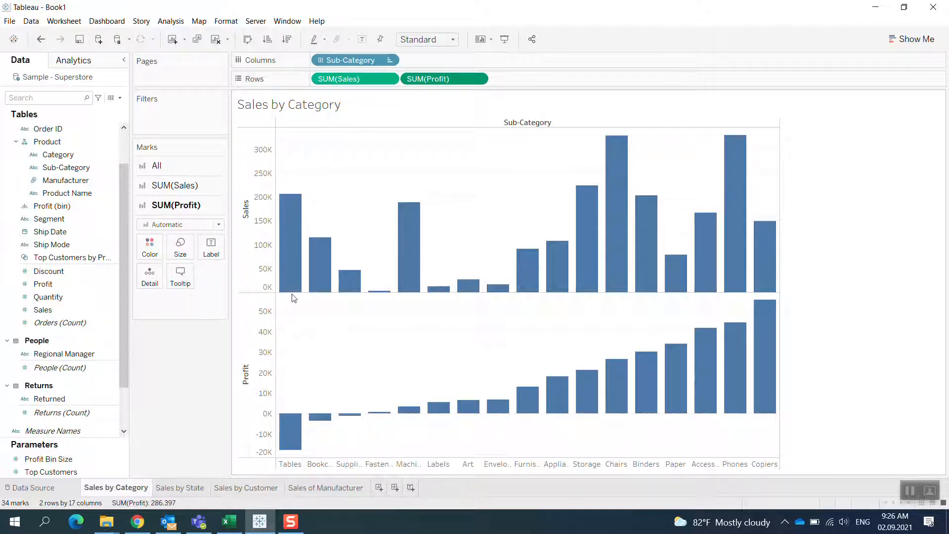
mouse_move(294, 250)
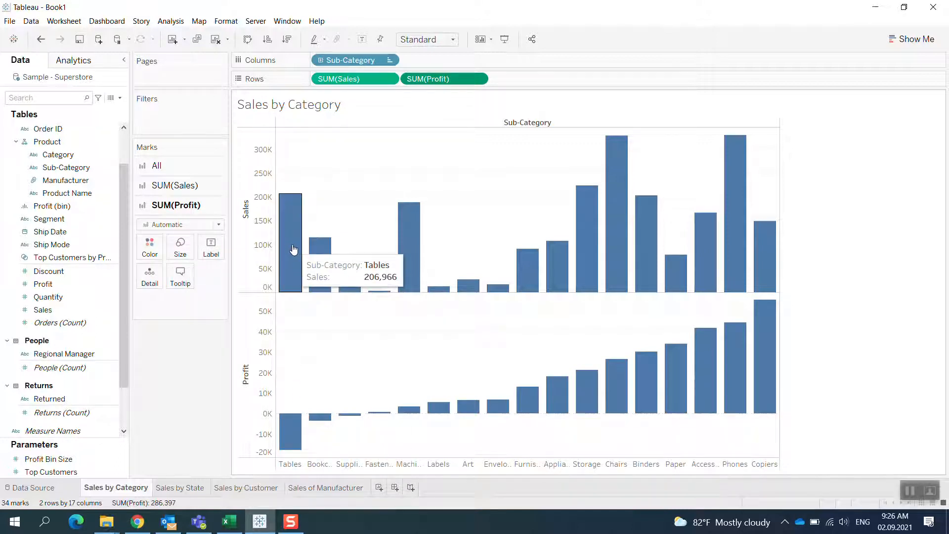
mouse_move(297, 440)
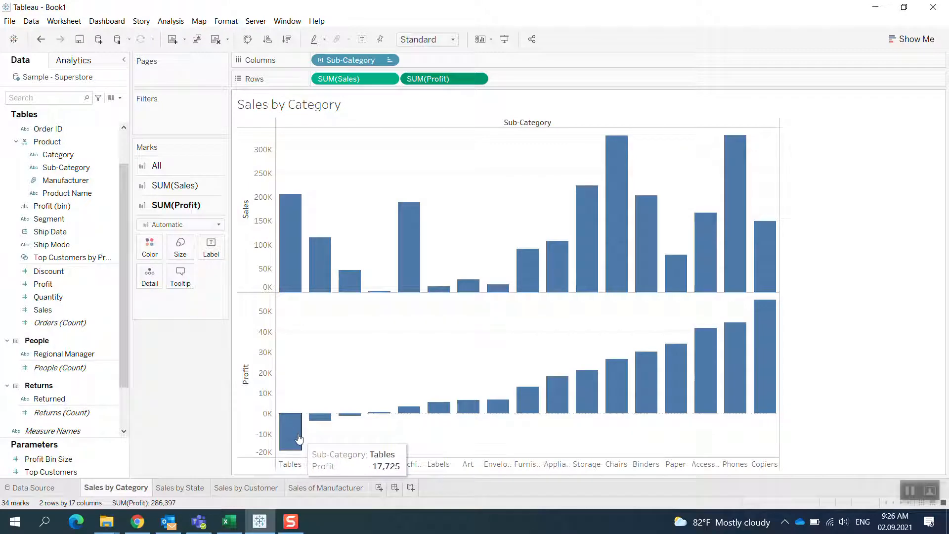
mouse_move(465, 407)
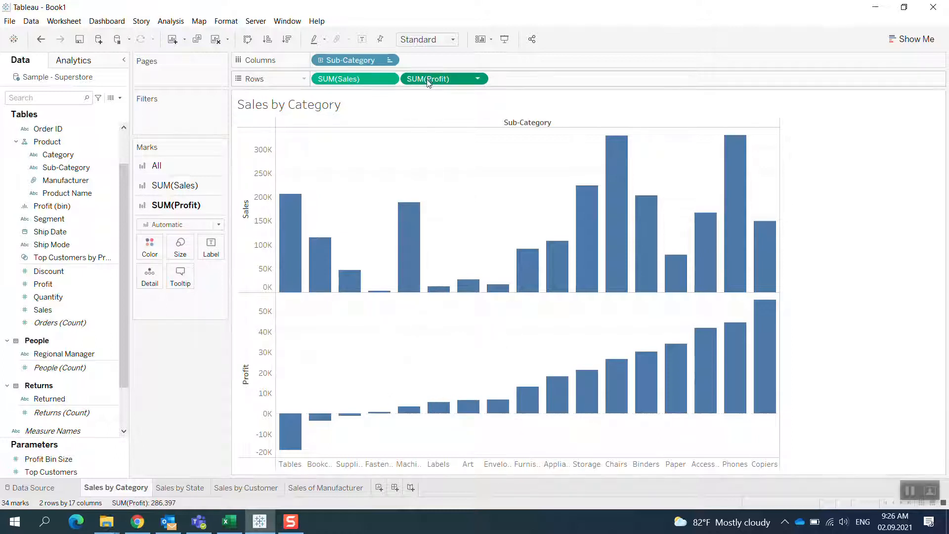
drag(428, 83, 172, 246)
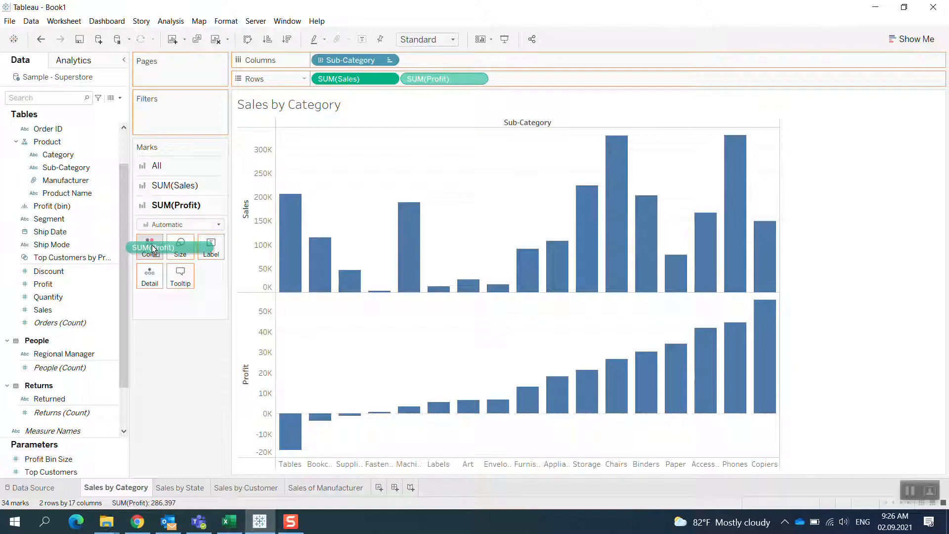
drag(152, 249, 154, 250)
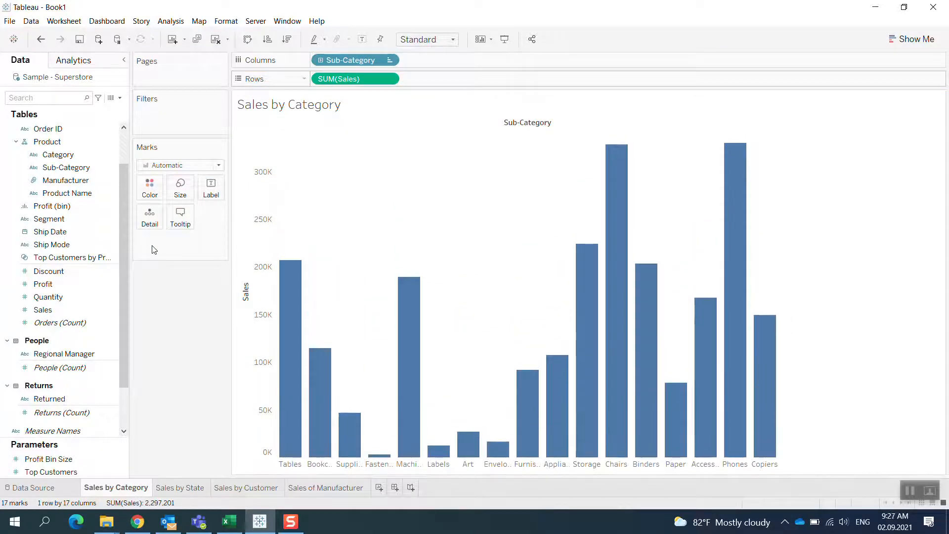
key(ctrl+z)
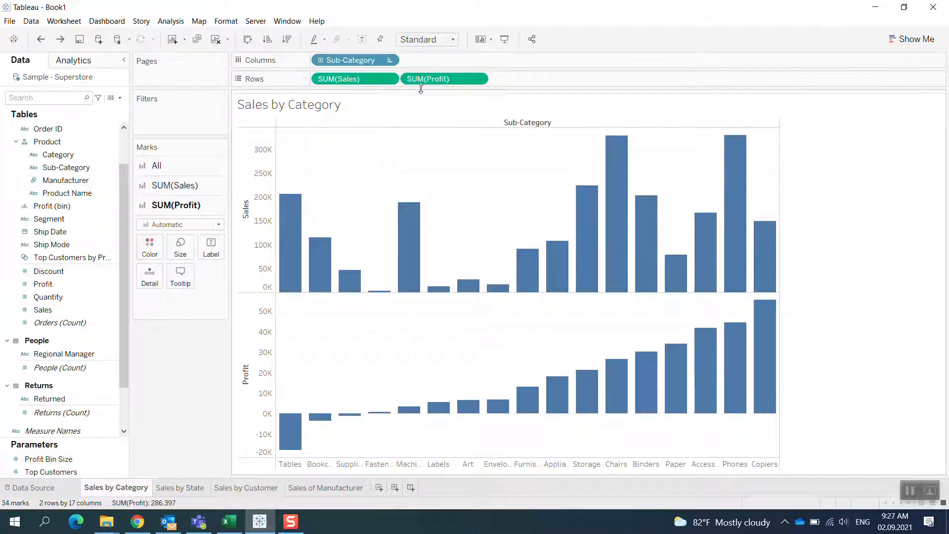
Color the Profit bars by Profit while keeping Profit on the rows, using the Red-Green Diverging palette centred at 0
drag(425, 82, 151, 248)
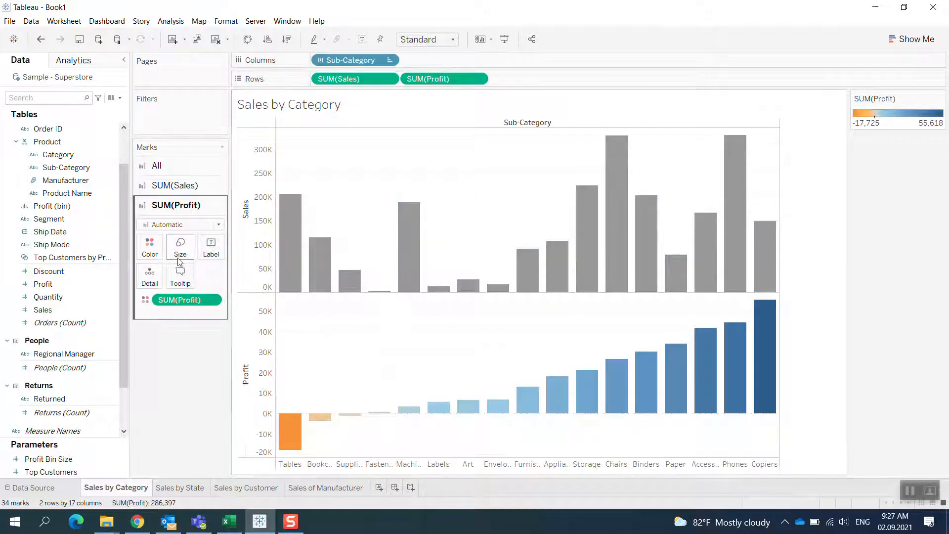
click(158, 252)
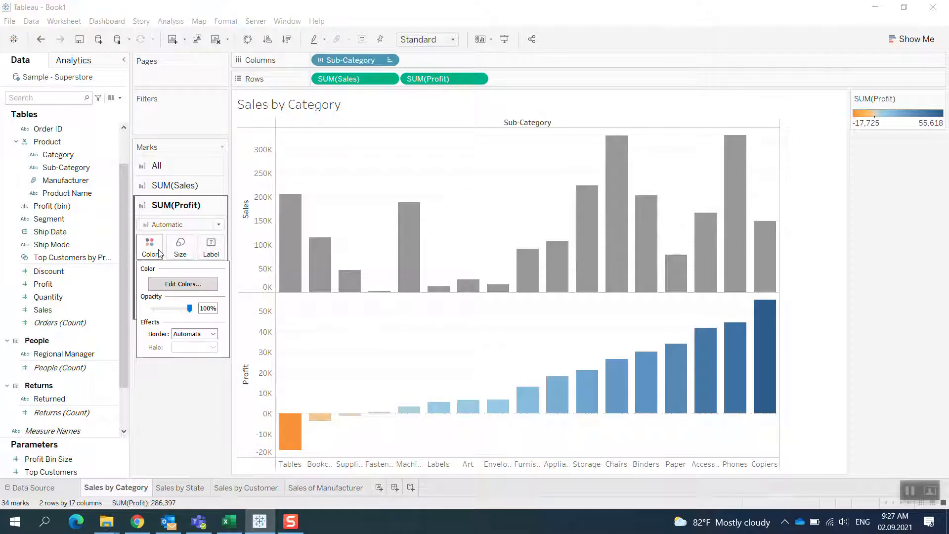
click(183, 285)
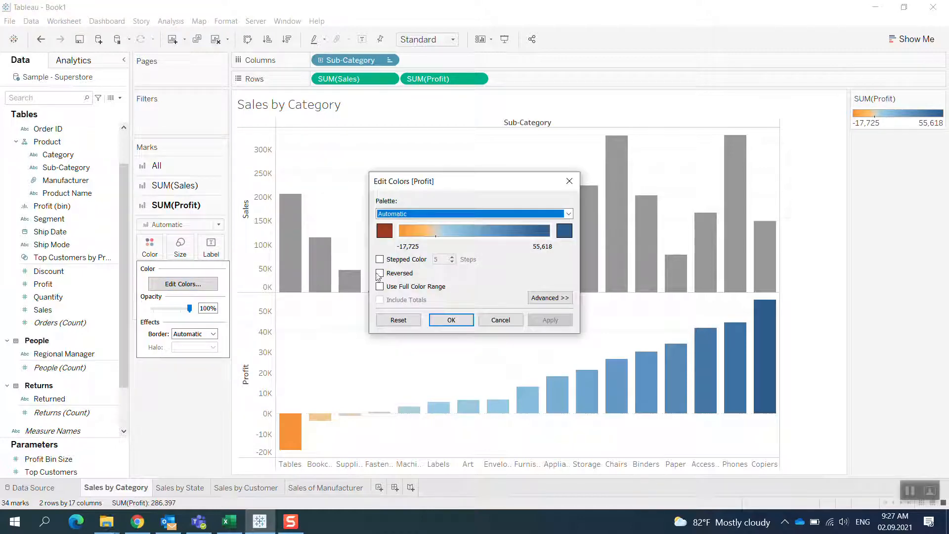
click(450, 214)
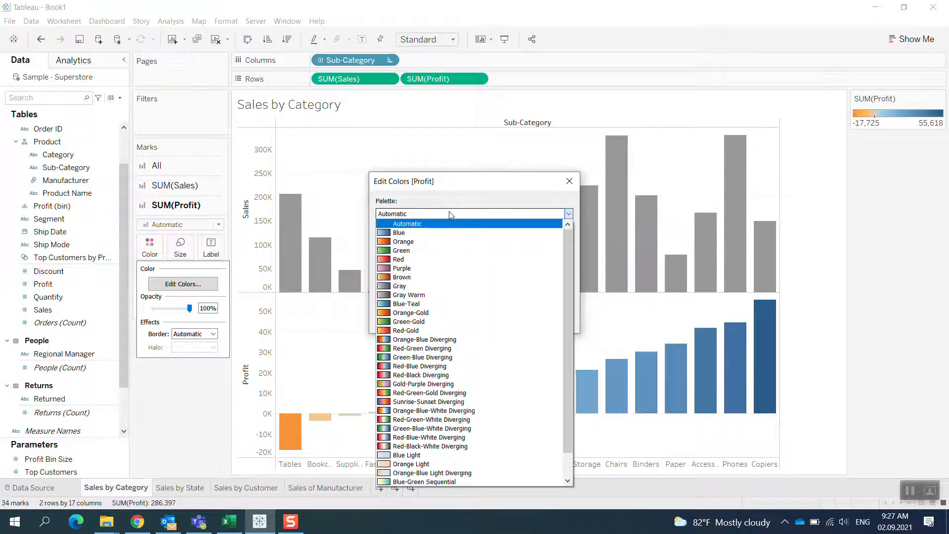
click(426, 349)
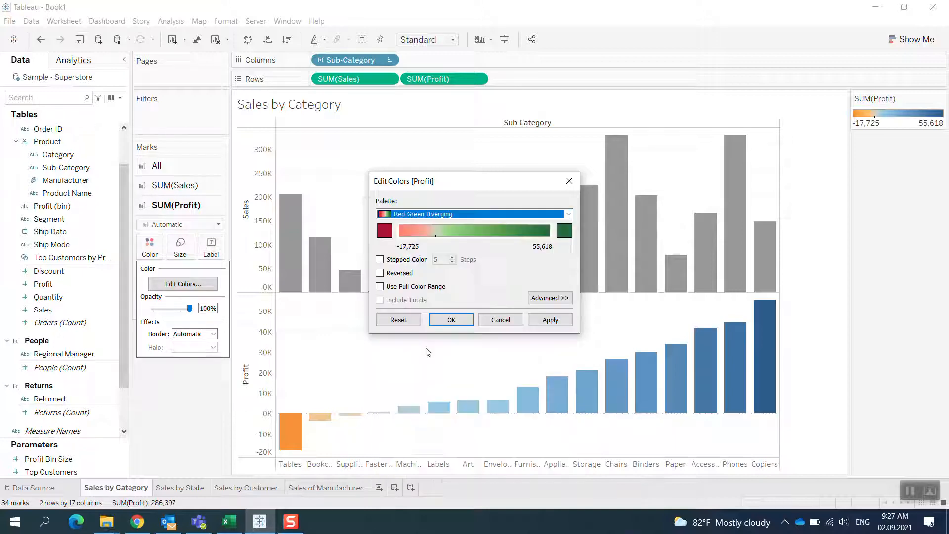
click(550, 298)
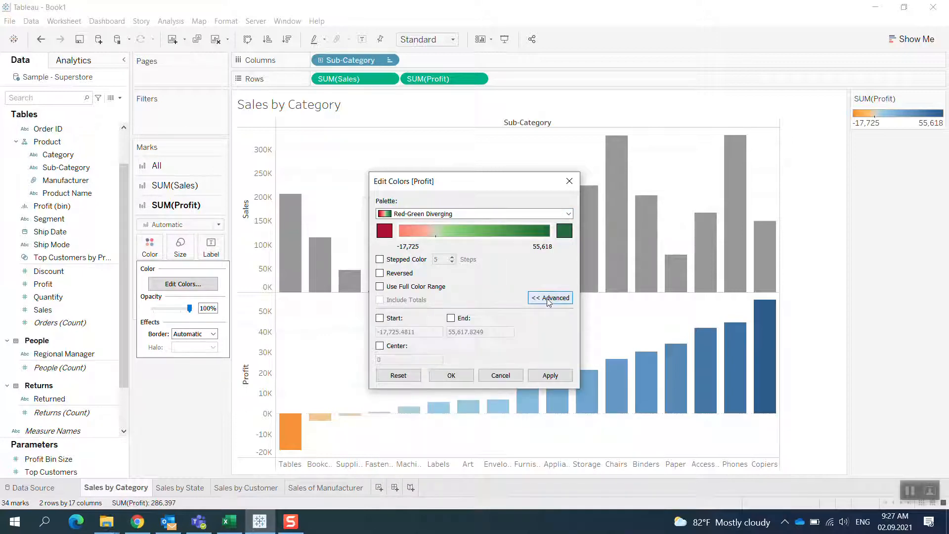
click(401, 346)
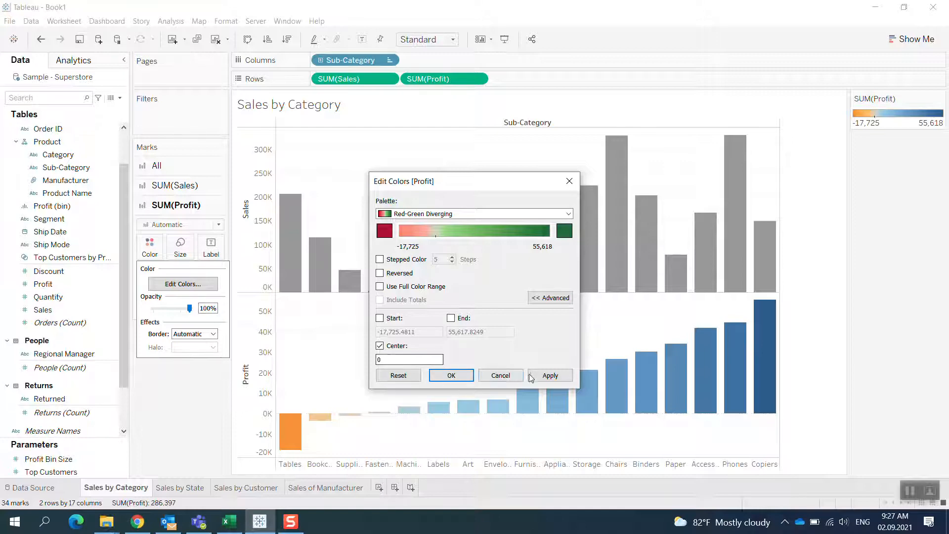
click(558, 376)
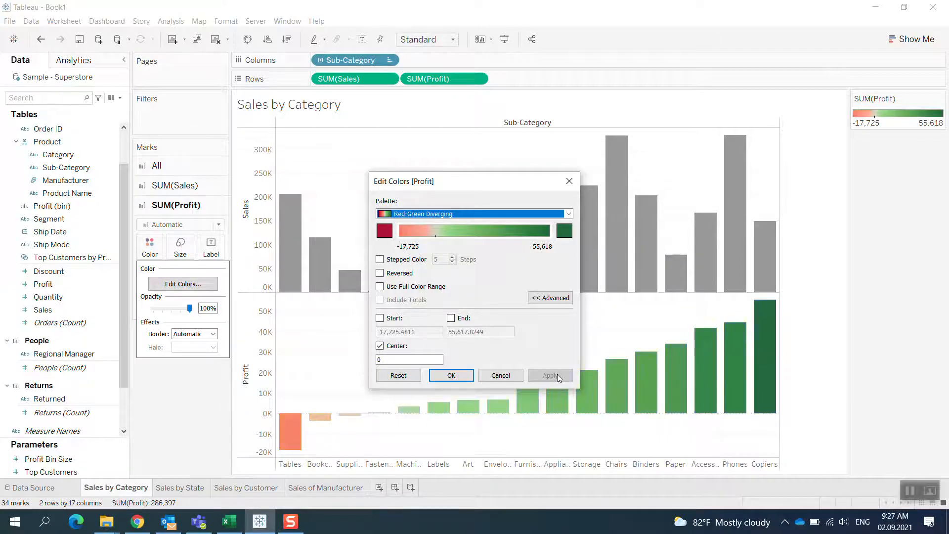
click(568, 182)
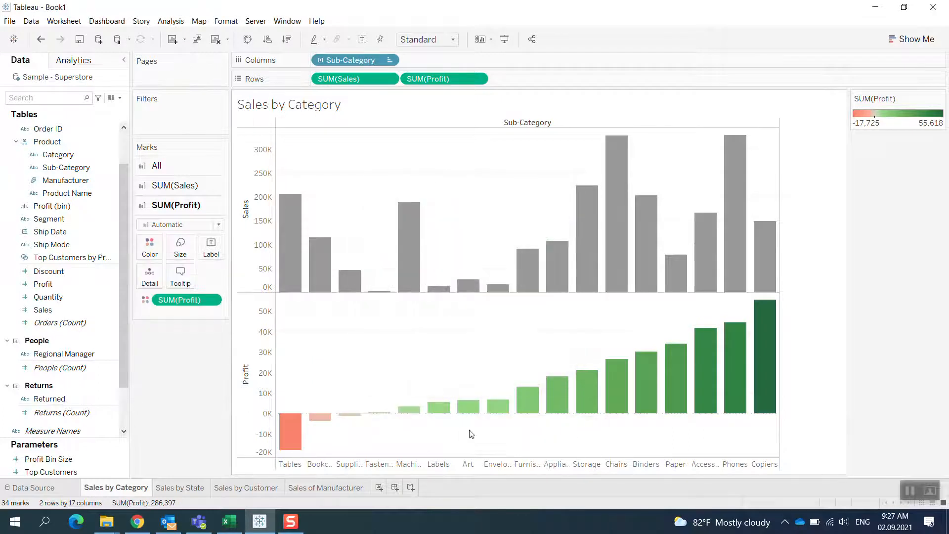
On the Sales by State worksheet, create a map from the State field of the Location hierarchy
mouse_move(502, 290)
mouse_move(300, 412)
click(179, 488)
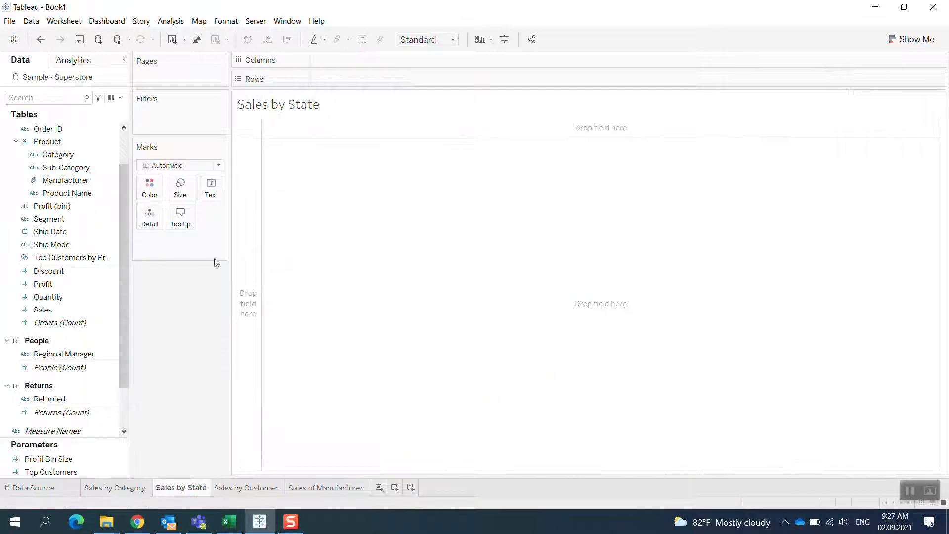
click(59, 206)
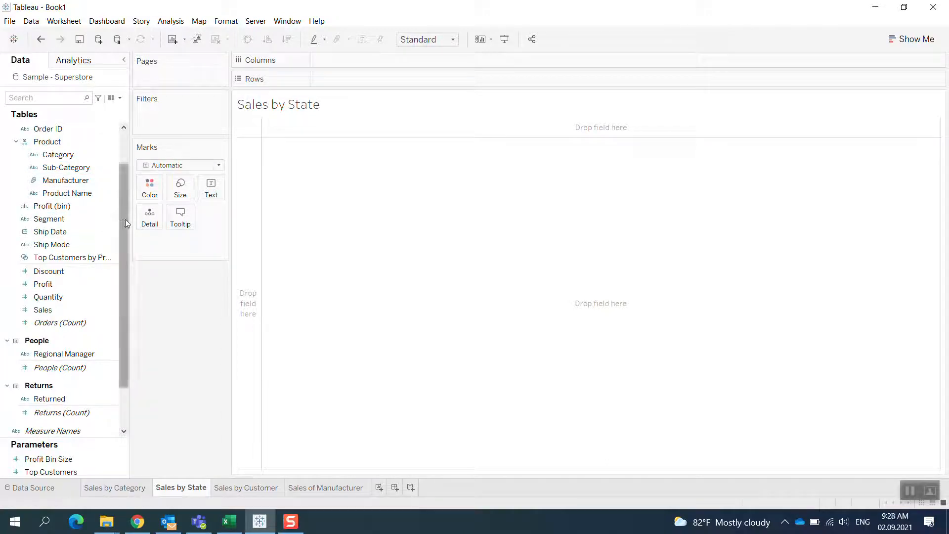
scroll(128, 210, up, 1)
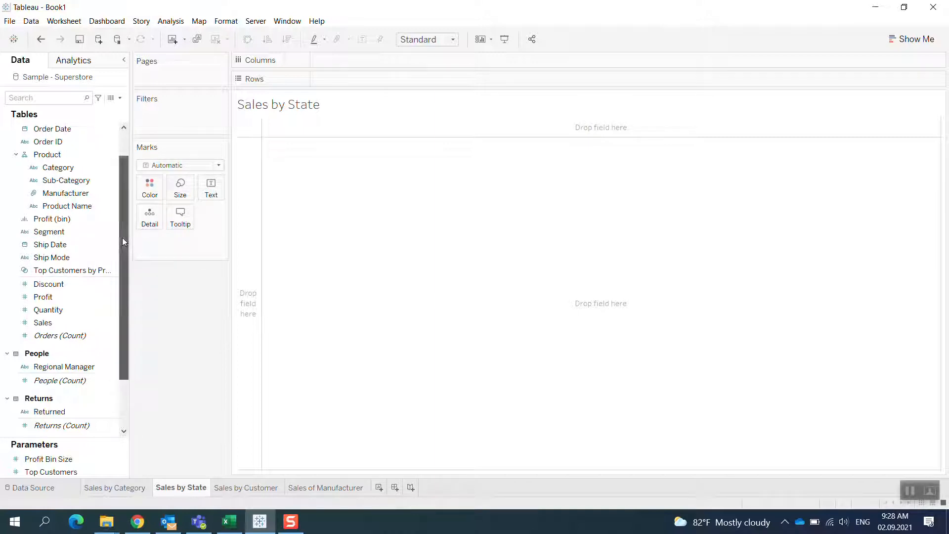
click(58, 156)
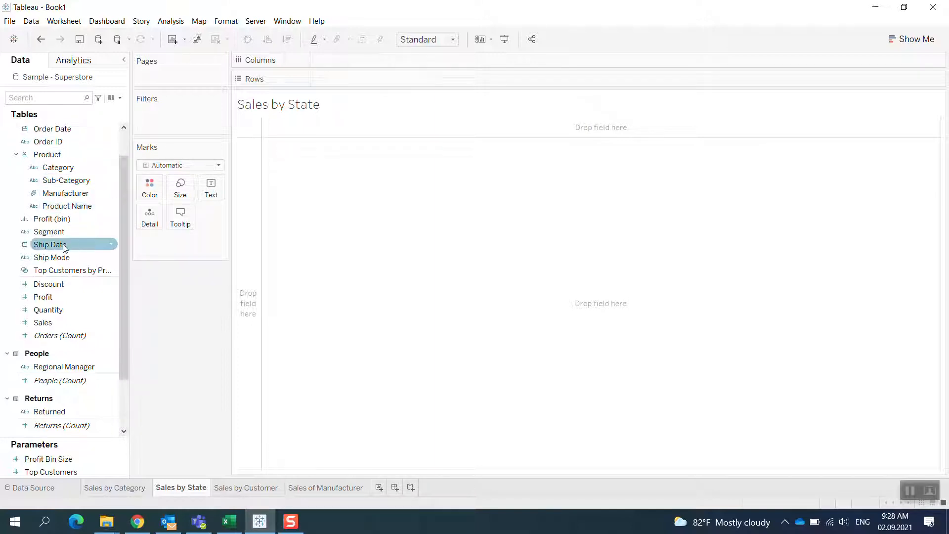
scroll(123, 182, up, 1)
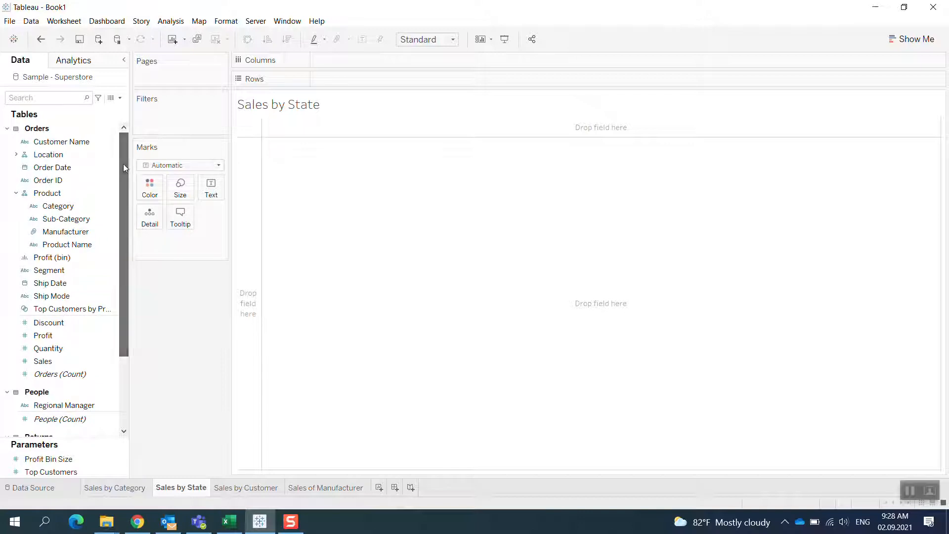
click(16, 154)
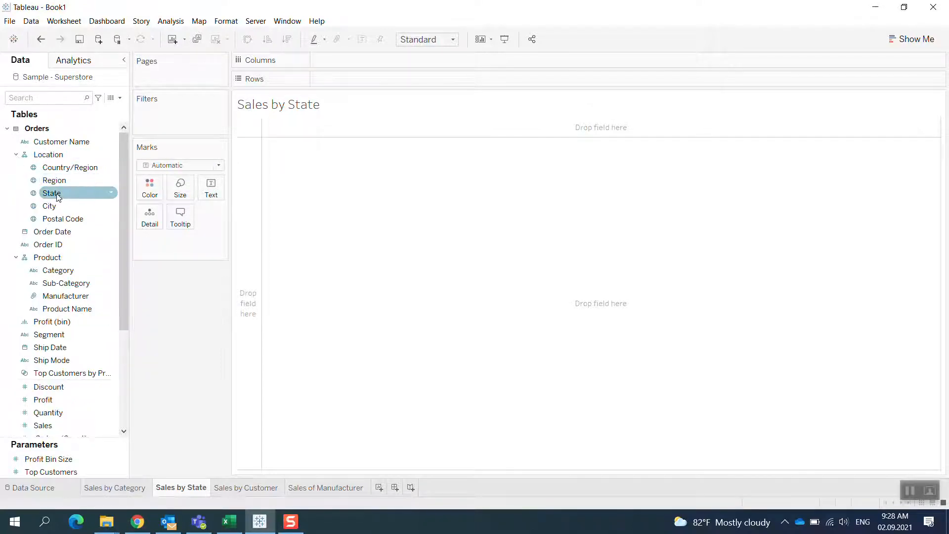
click(56, 198)
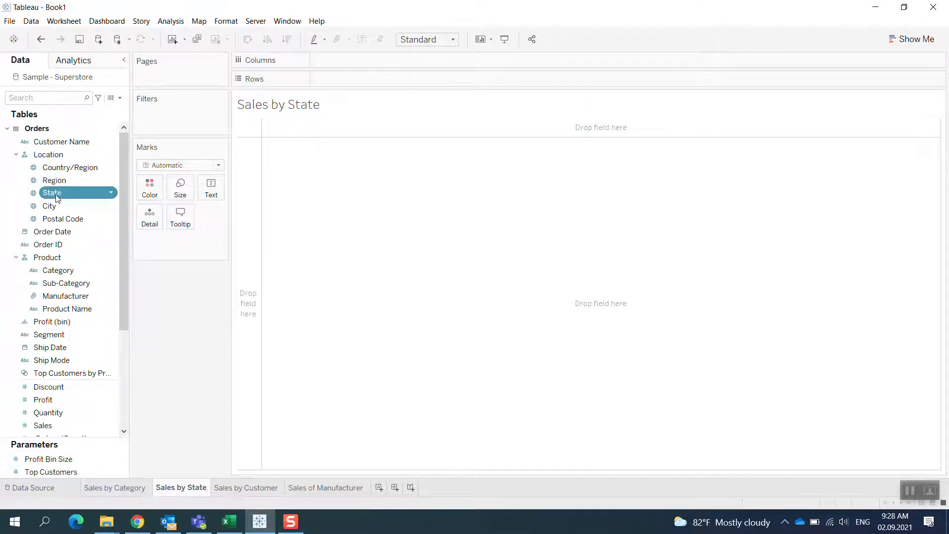
double_click(56, 198)
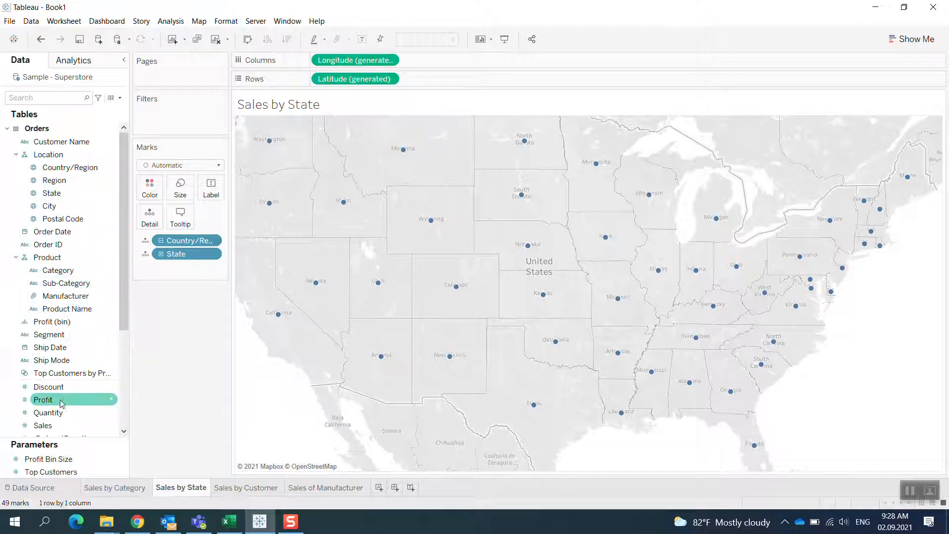
Size the state marks on the map by Sales and enlarge the circles overall
drag(52, 427, 378, 206)
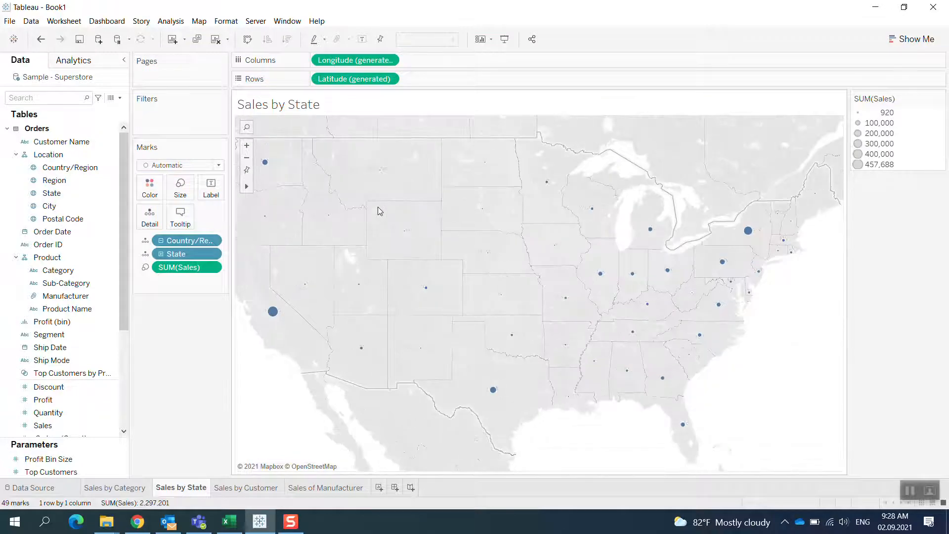
mouse_move(281, 318)
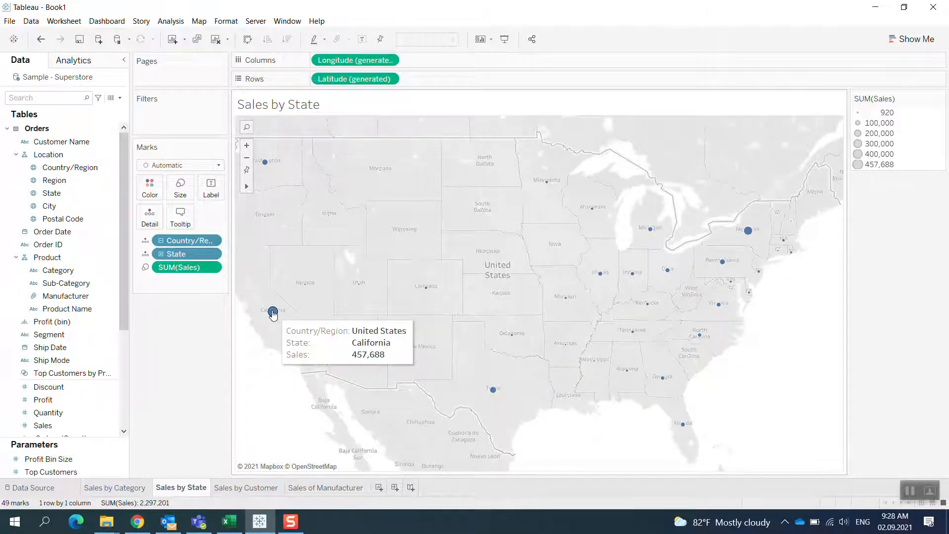
click(180, 188)
mouse_move(222, 218)
mouse_down()
mouse_move(202, 218)
mouse_move(231, 223)
mouse_up()
click(196, 361)
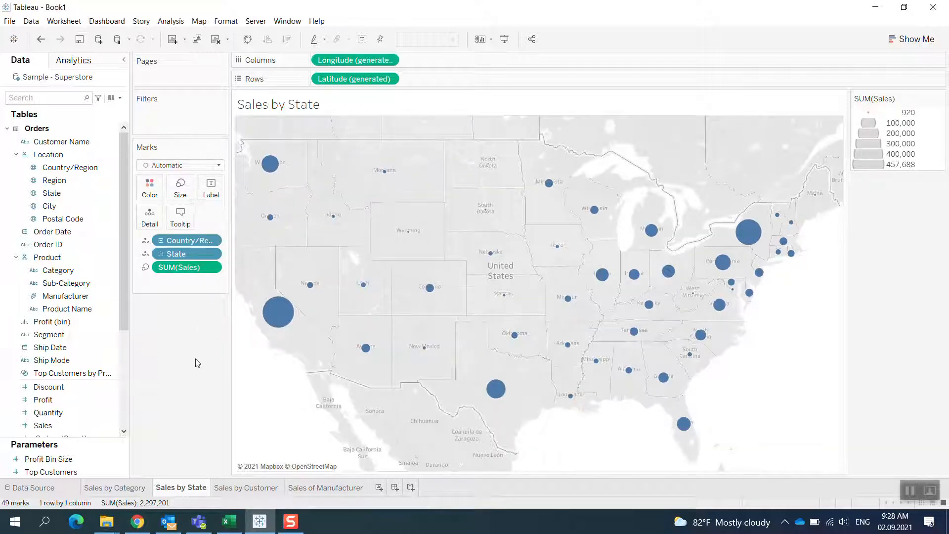
Color the state circles on the map by Profit
mouse_move(633, 329)
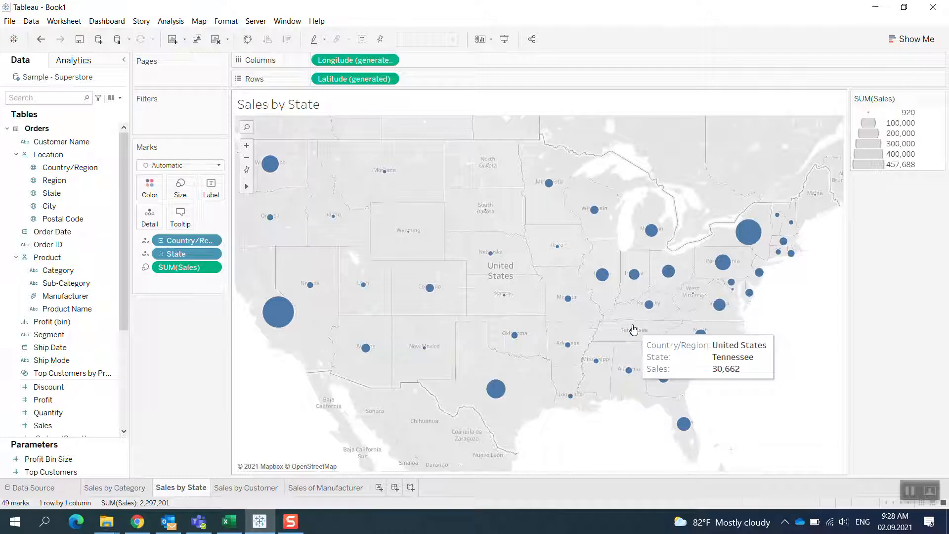
mouse_move(570, 301)
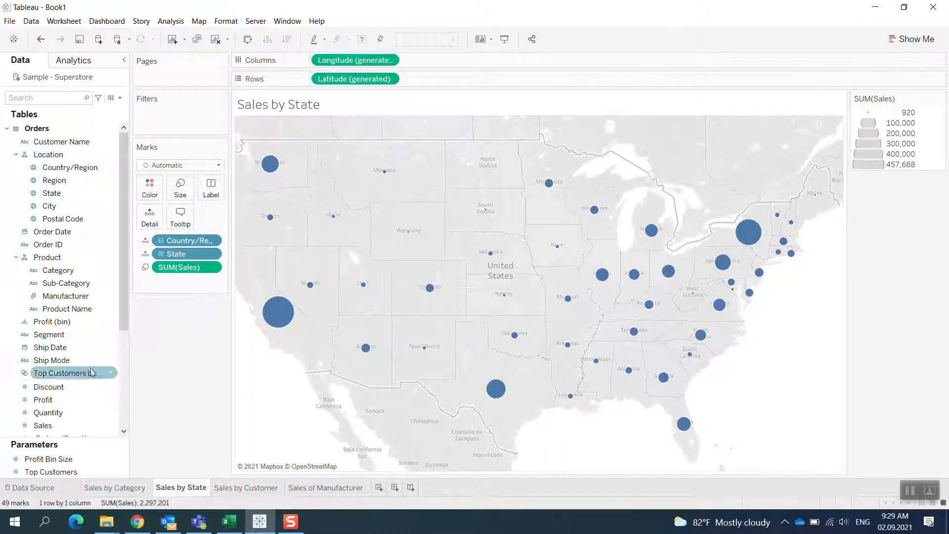
drag(62, 400, 152, 189)
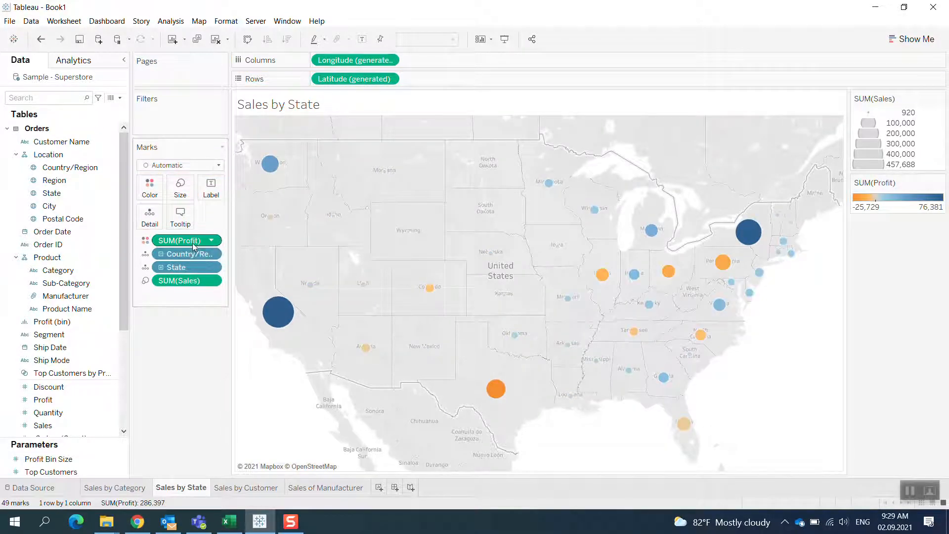
click(157, 197)
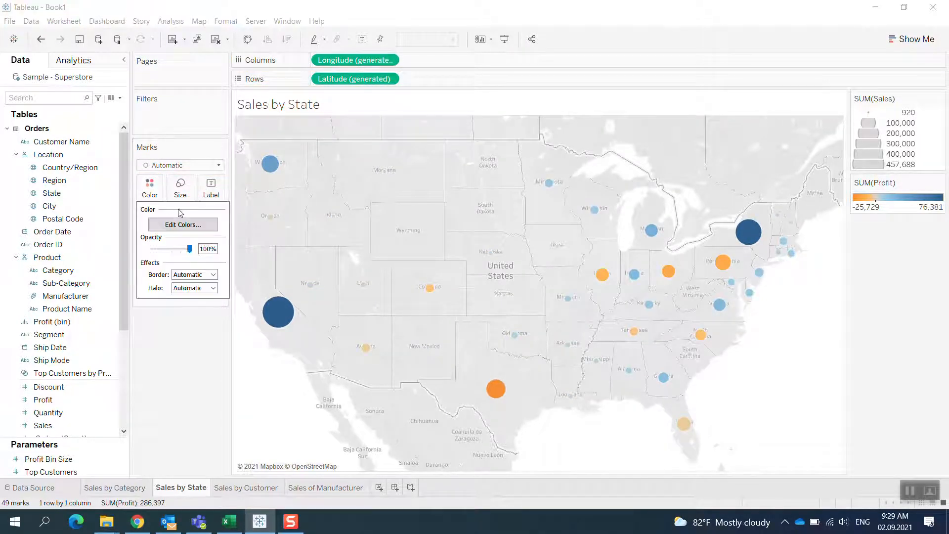
click(182, 225)
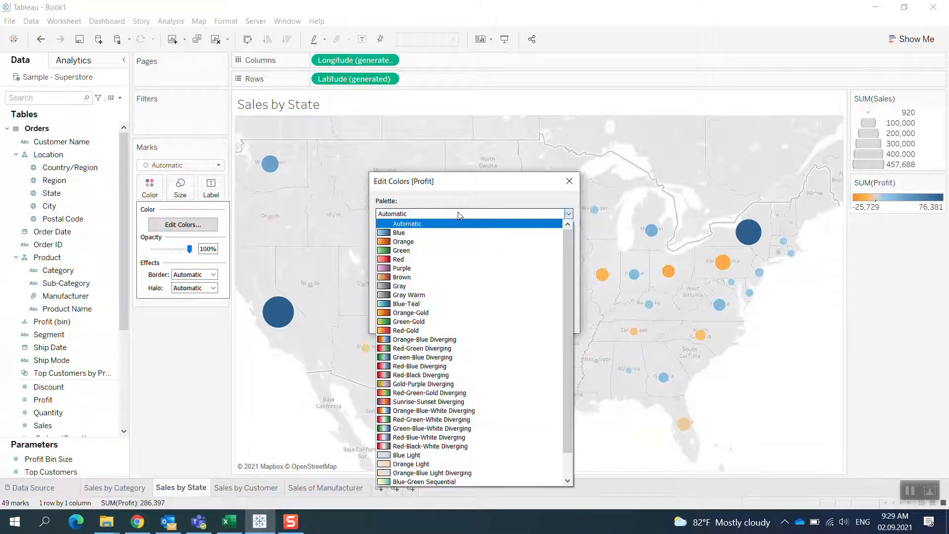
click(457, 215)
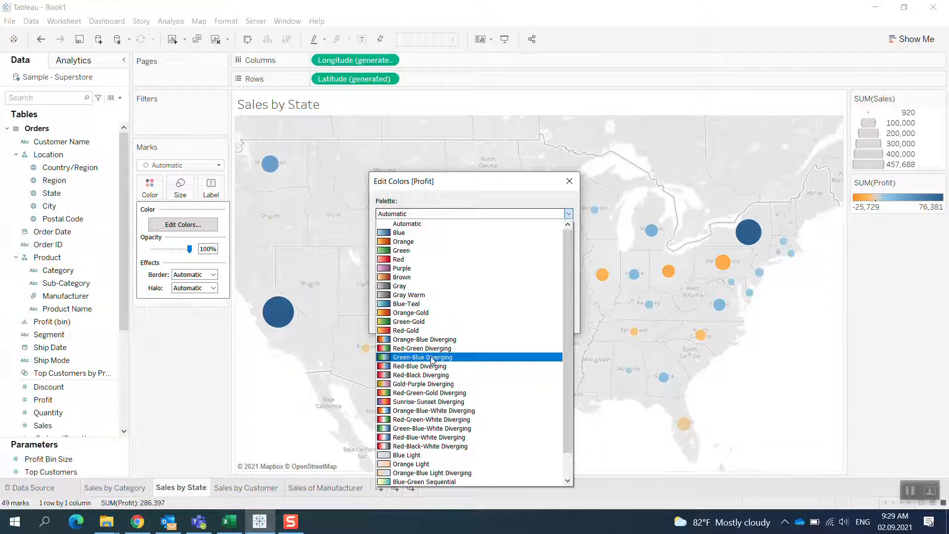
click(291, 433)
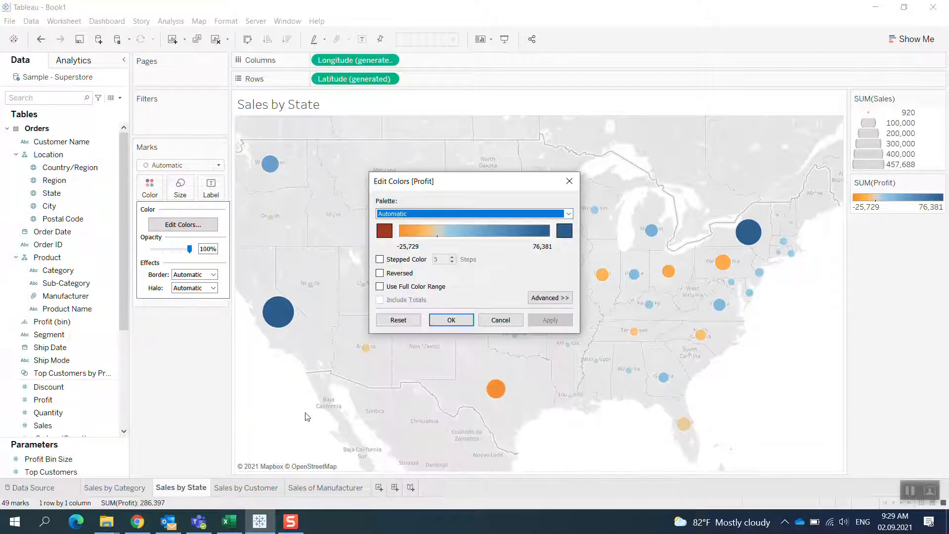
click(502, 322)
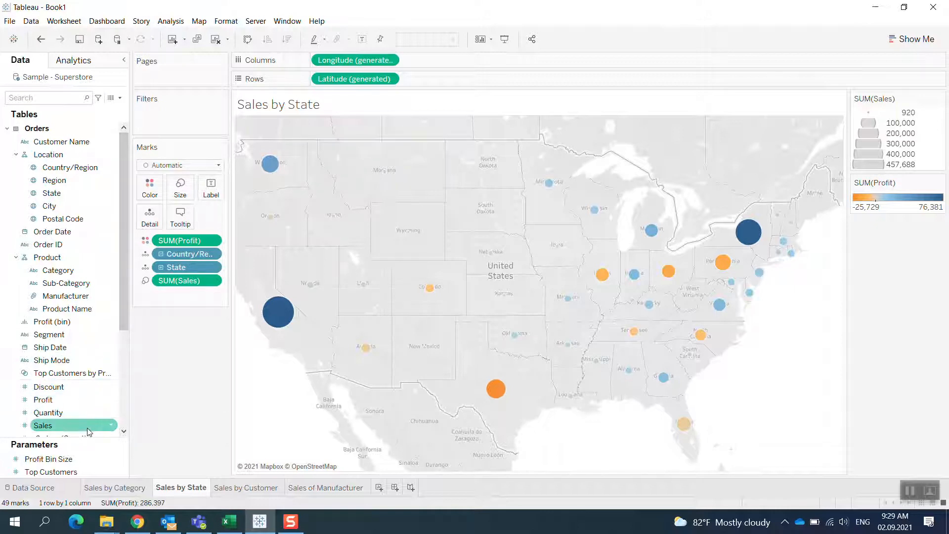
Start a new calculated field named "Below or Beyond?"
scroll(87, 432, down, 1)
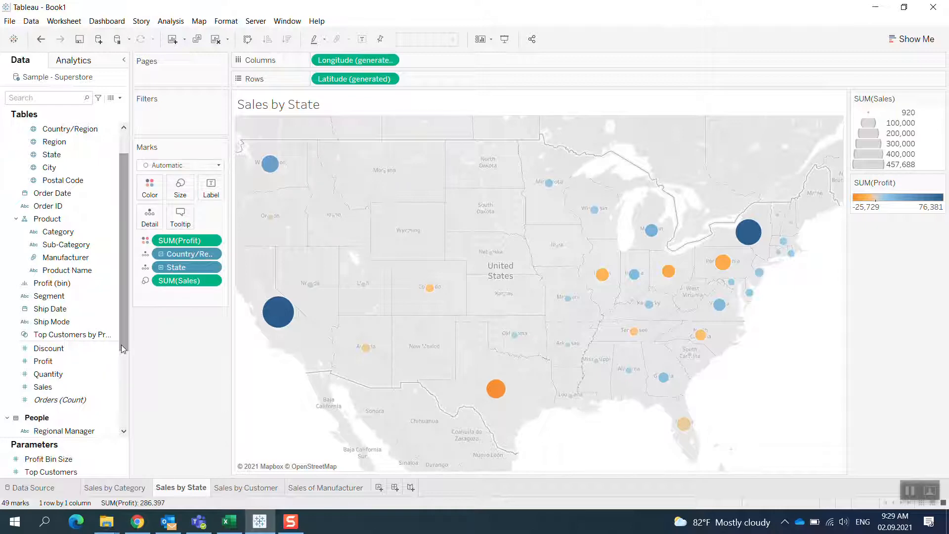
drag(121, 345, 124, 420)
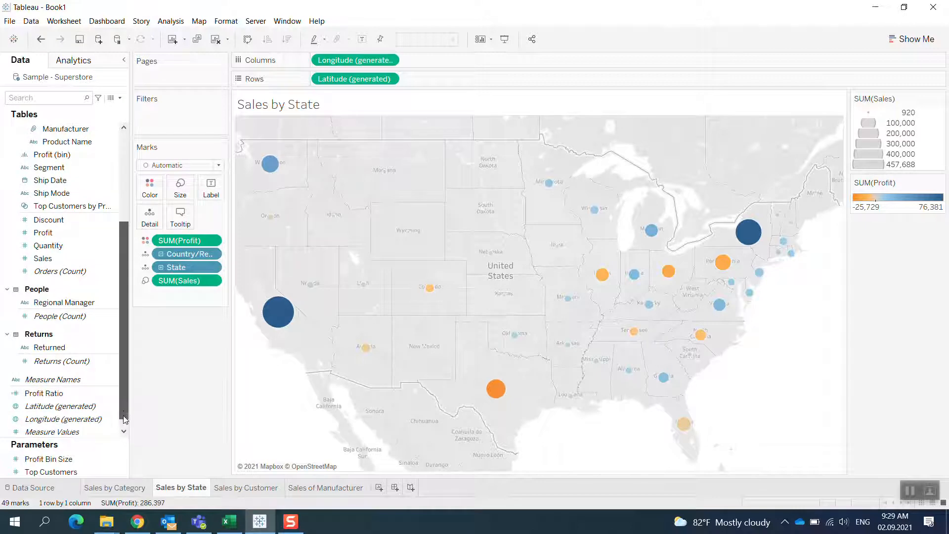
click(112, 456)
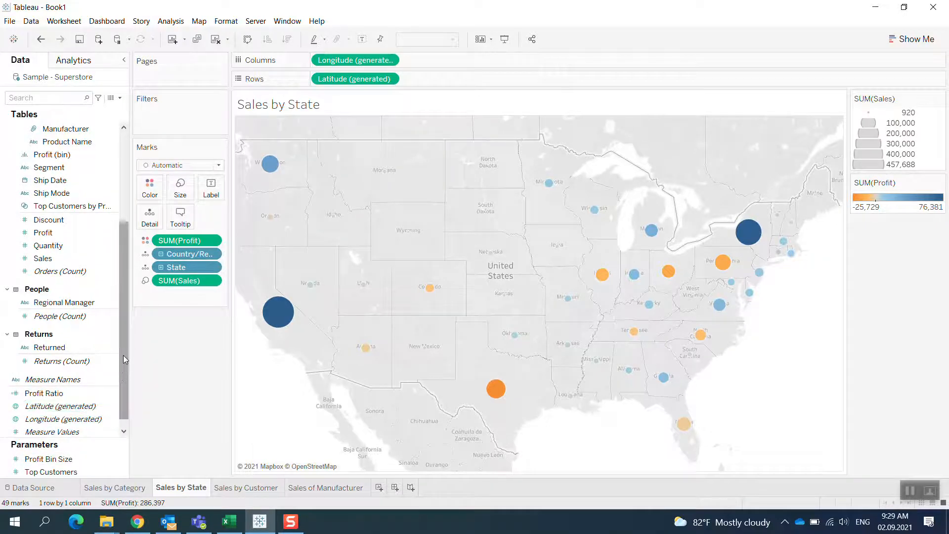
scroll(123, 347, down, 1)
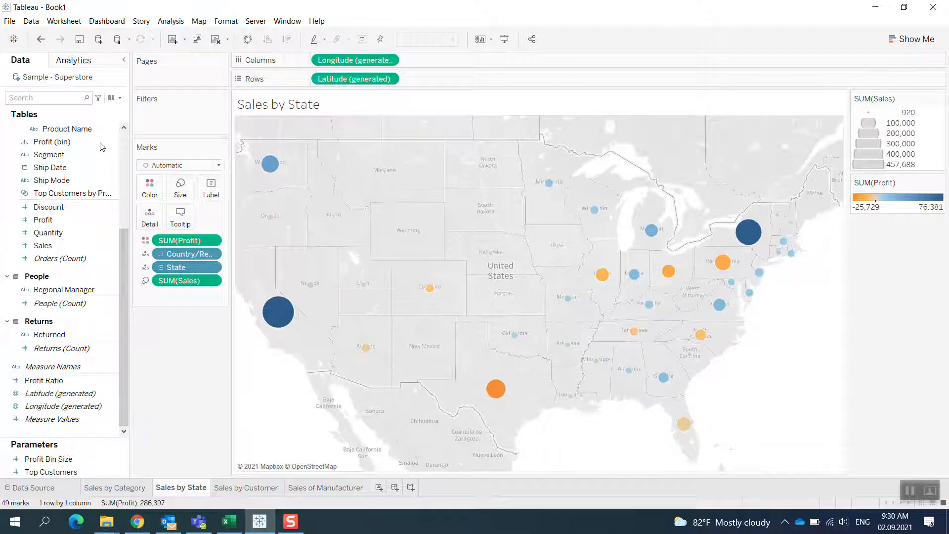
click(119, 97)
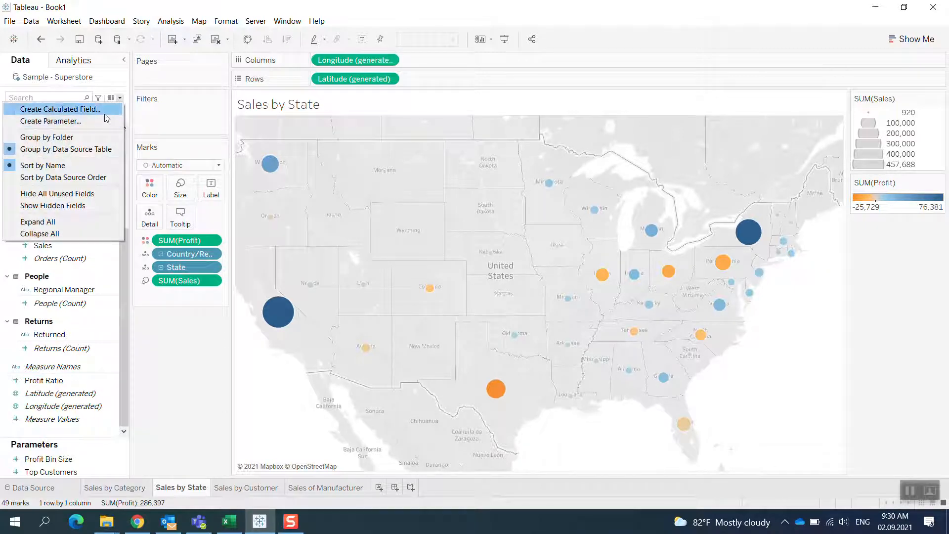
click(104, 114)
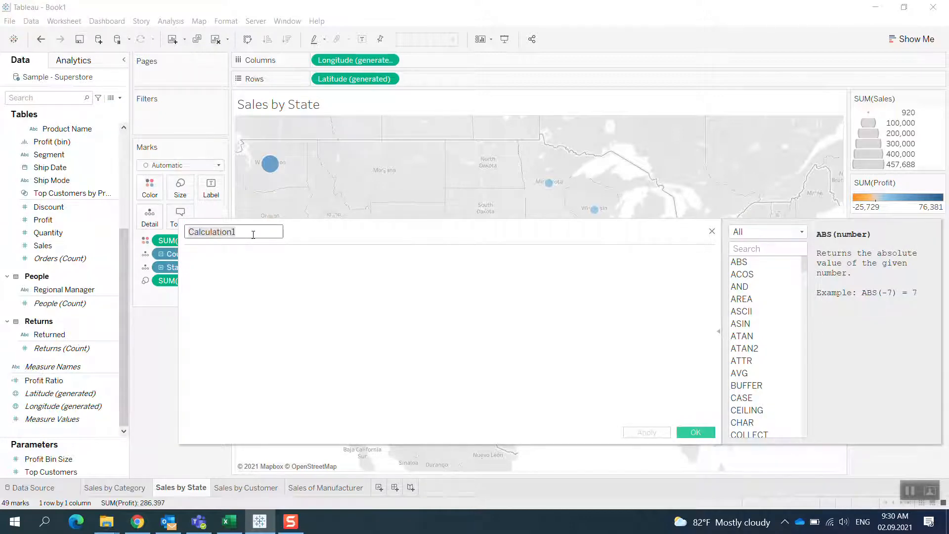
text(Below or Beyond?)
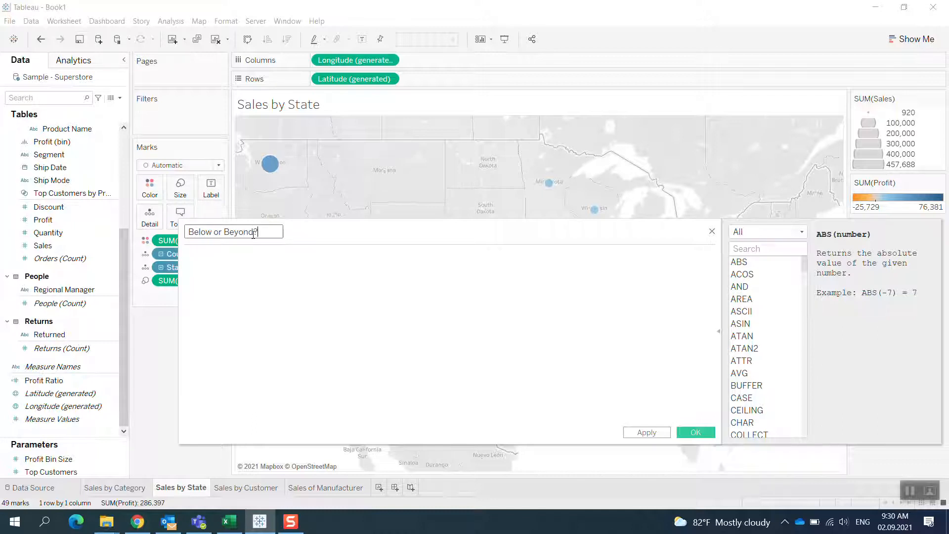
Begin the calculation with the condition If [Profit Ratio]>0.1, inserting the existing Profit Ratio field
click(204, 259)
click(55, 383)
drag(55, 384, 230, 260)
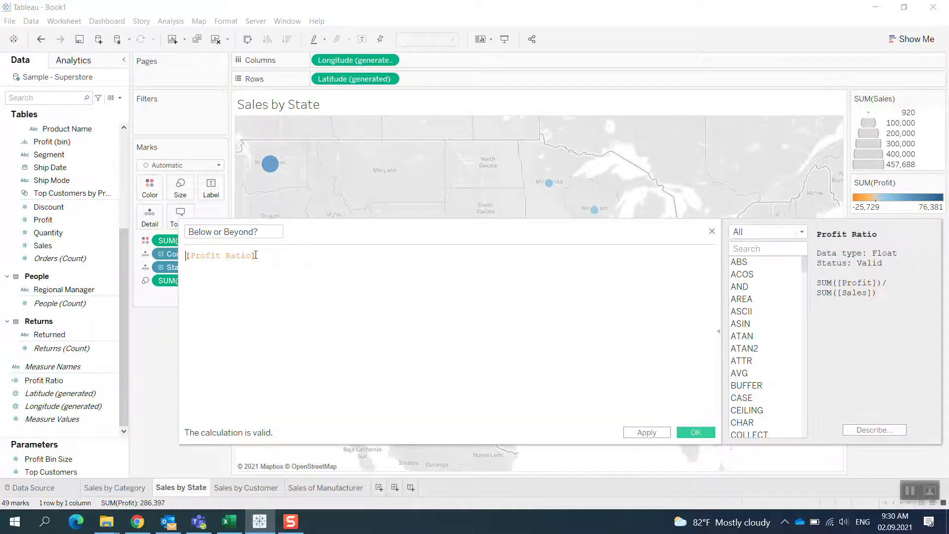
key(Home)
text(If [Profit Ratio])
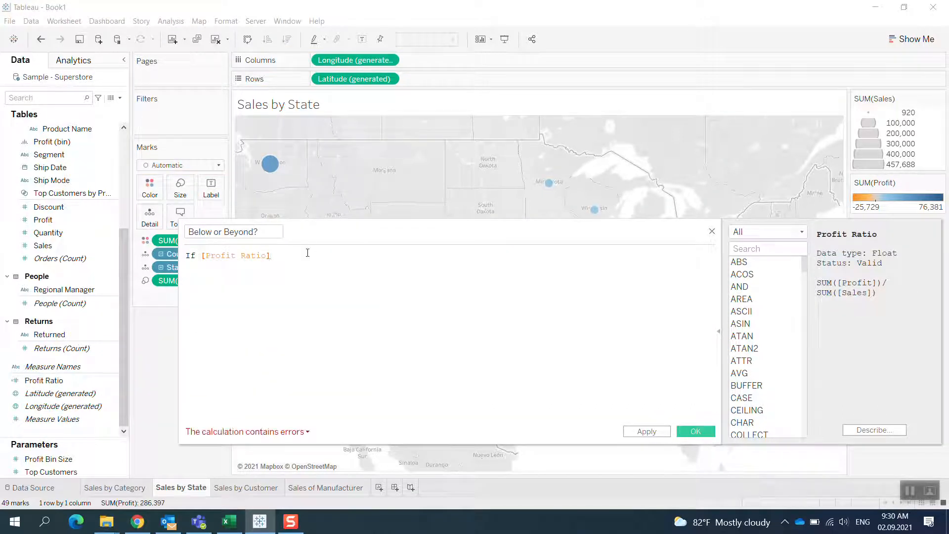
text(>)
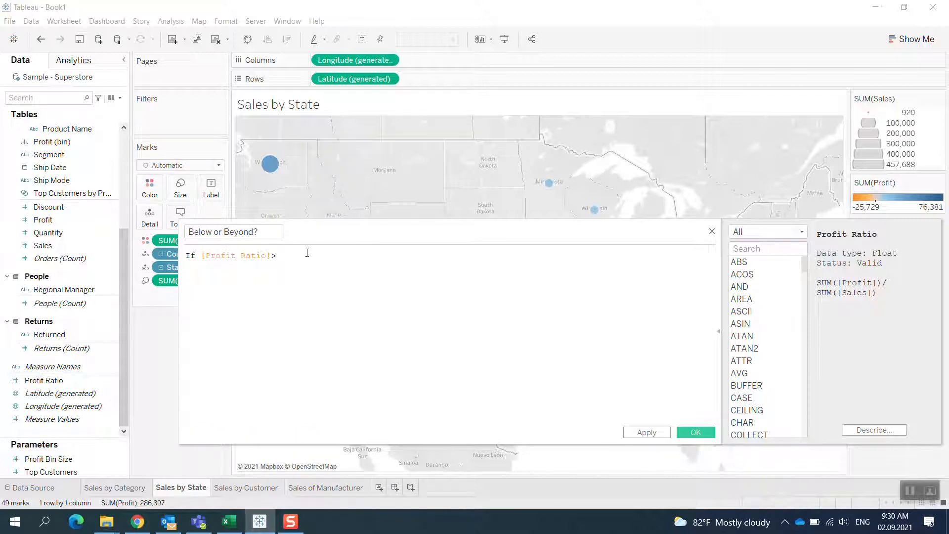
text(0.)
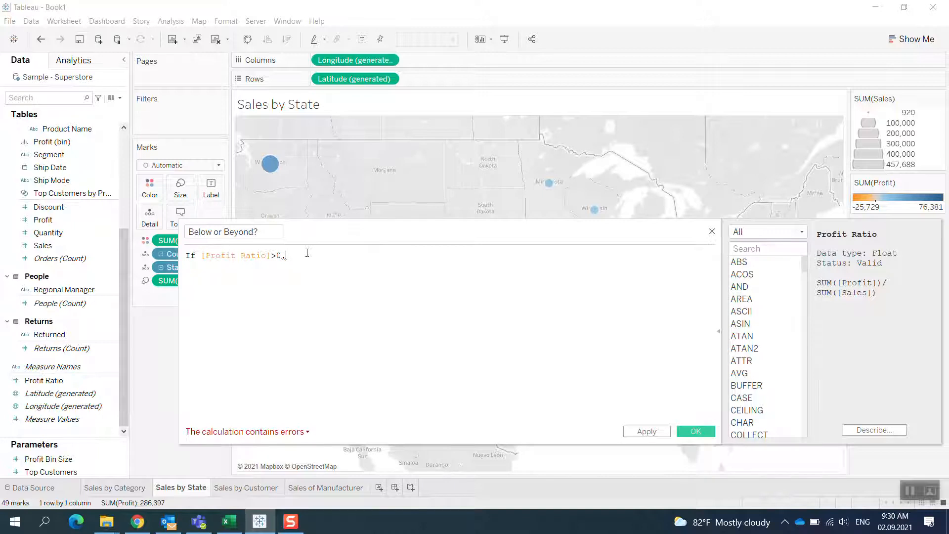
text(1)
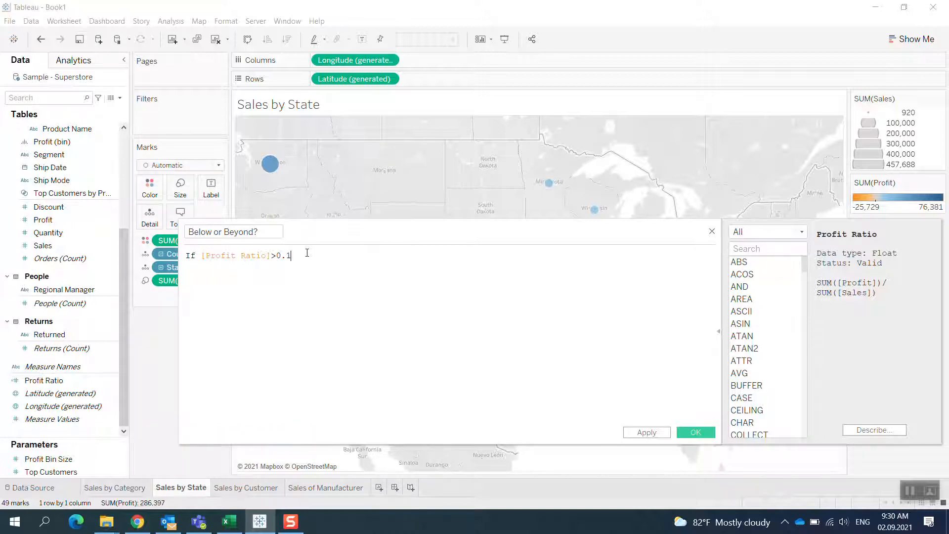
Complete the formula with then "Green" ELSE "Red" END on separate lines and save the calculated field
text( then "Green" ELSE)
key(Return)
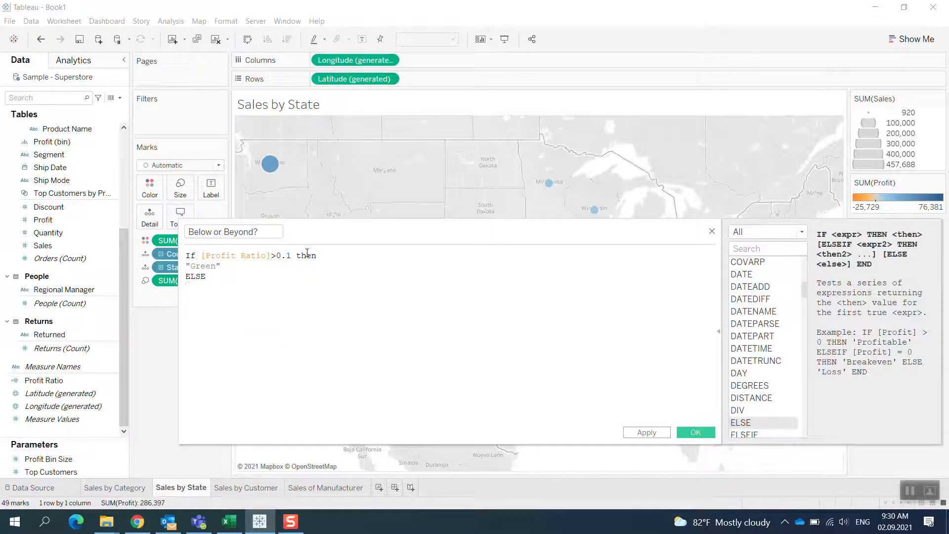
text("Red")
key(Return)
text(END)
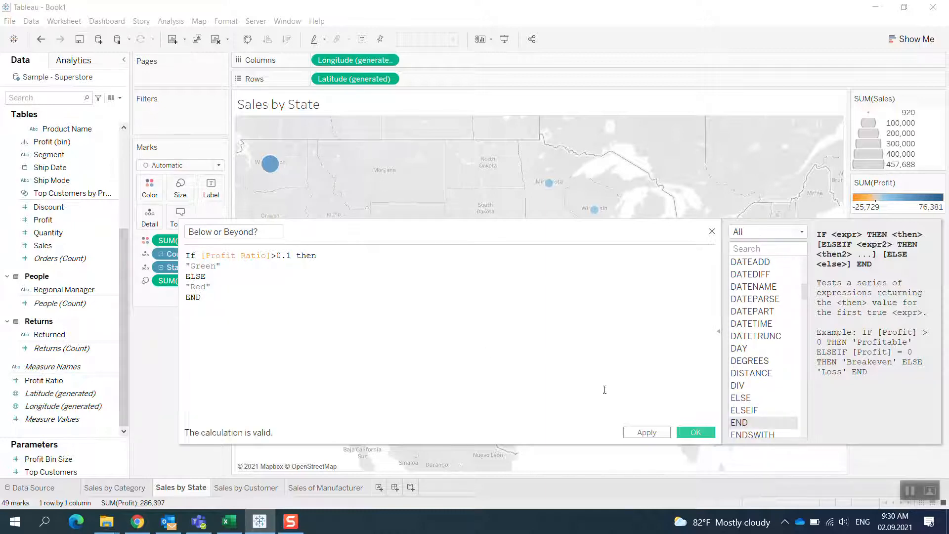
click(664, 436)
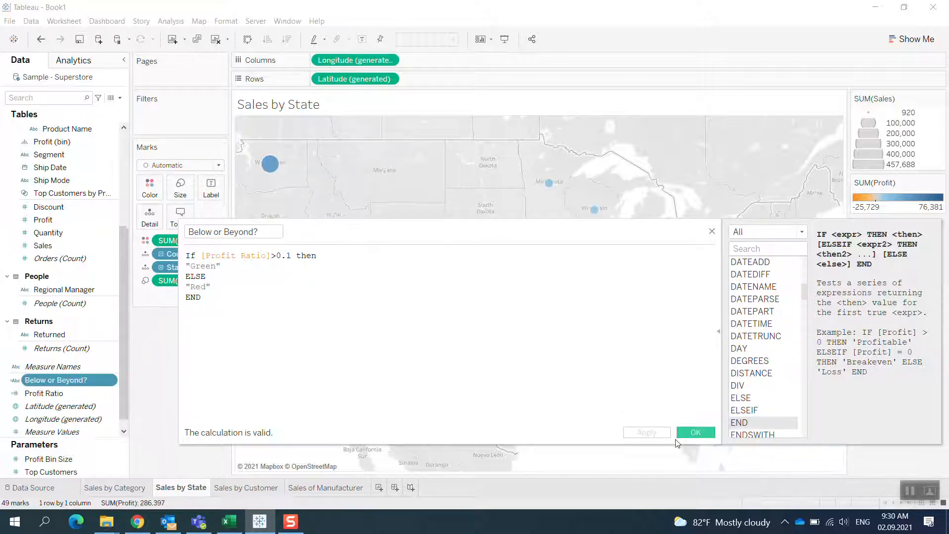
click(697, 433)
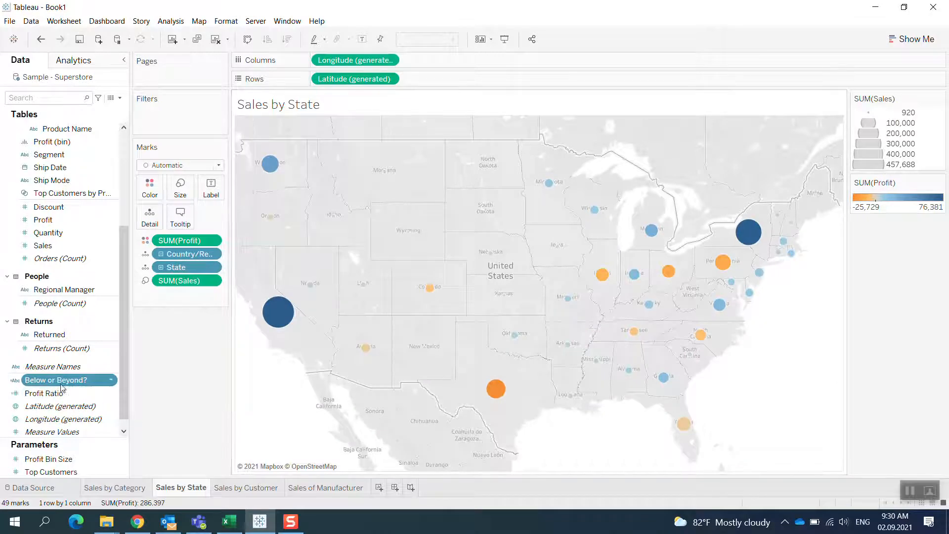
Color the state circles by Below or Beyond? in place of Profit, assigning green to Green and red to Red
drag(193, 279, 149, 194)
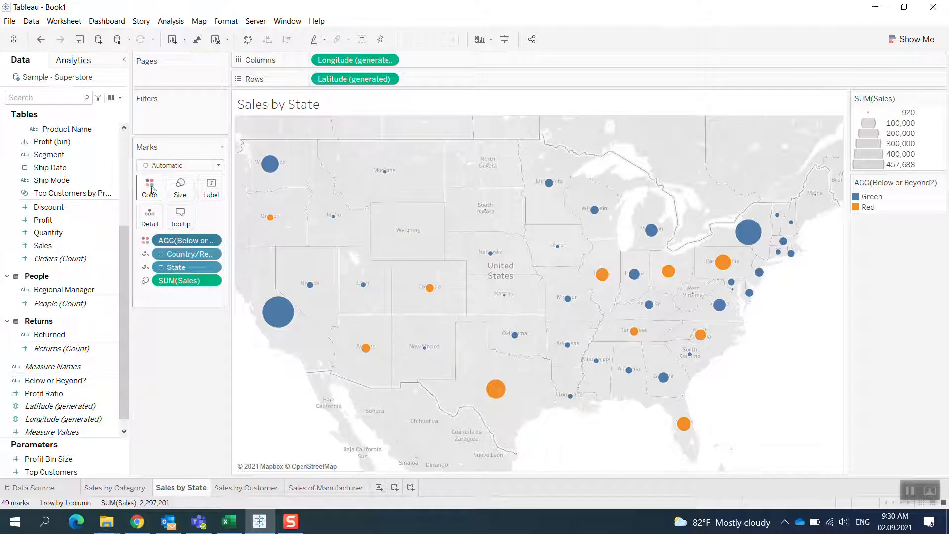
click(150, 187)
click(183, 225)
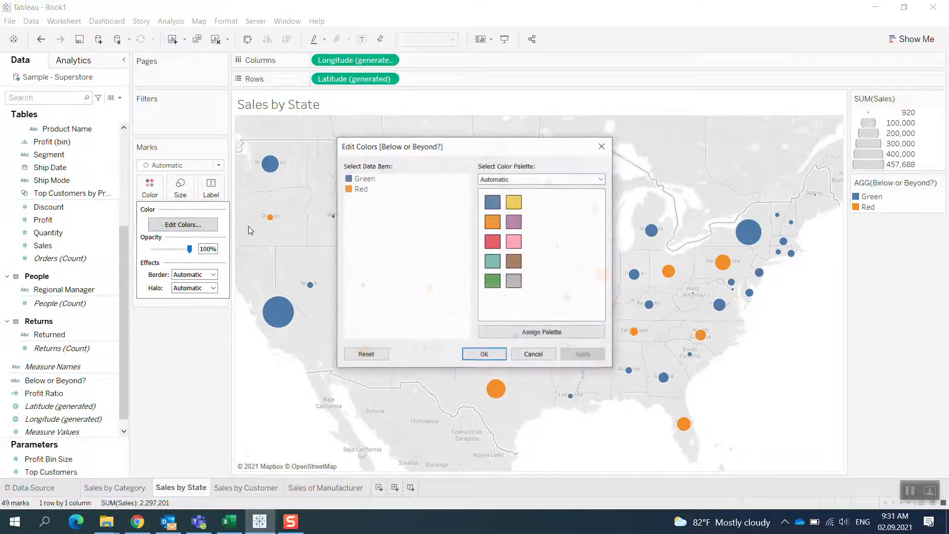
click(365, 179)
click(492, 281)
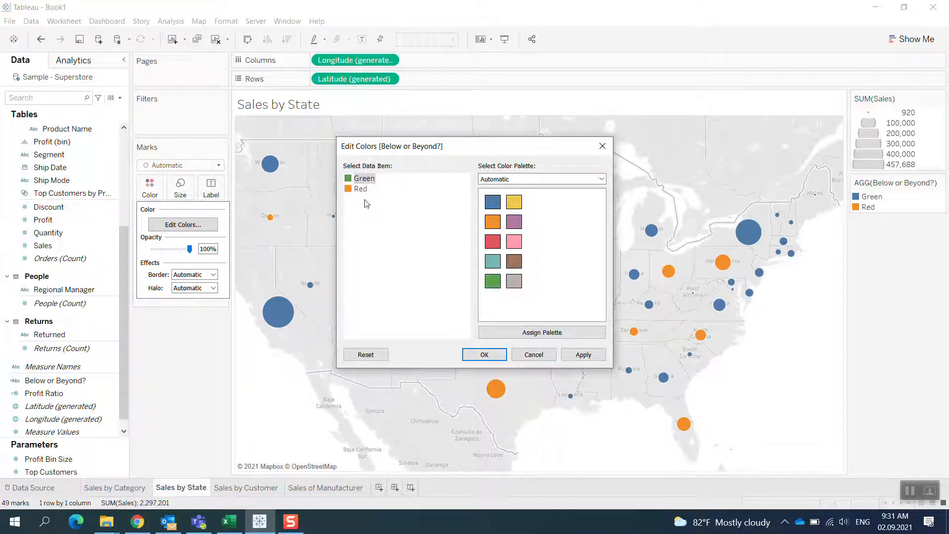
click(361, 188)
click(491, 241)
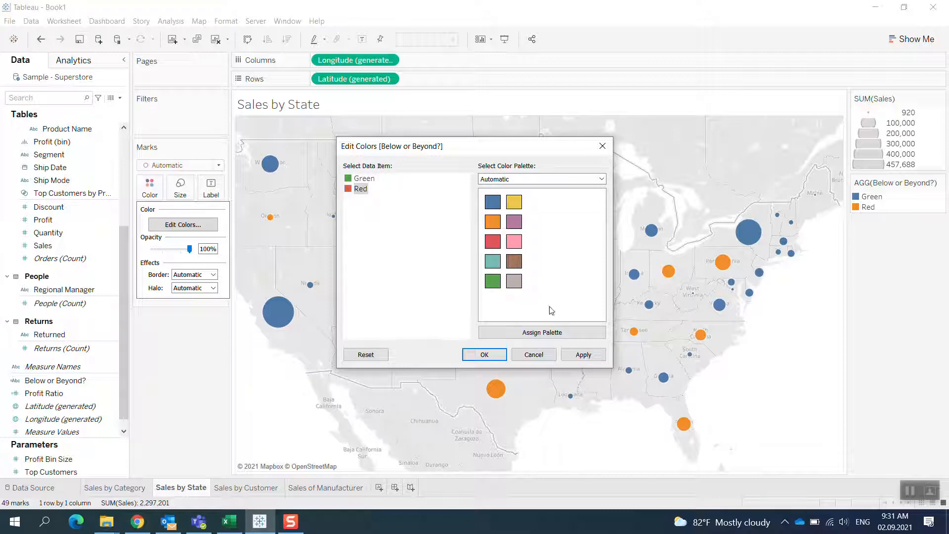
click(582, 355)
click(485, 355)
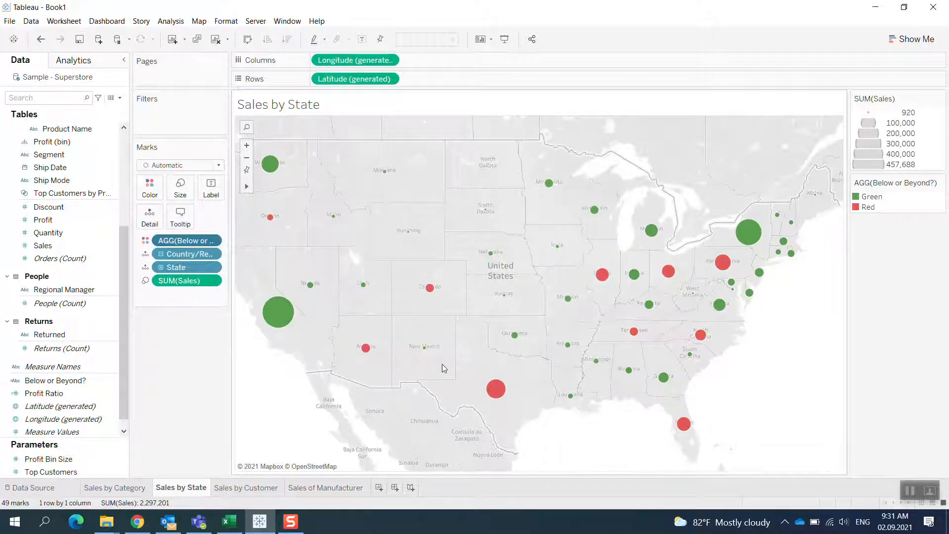
Add Profit to the map's marks as a detail so it is included in the tooltip
mouse_move(286, 317)
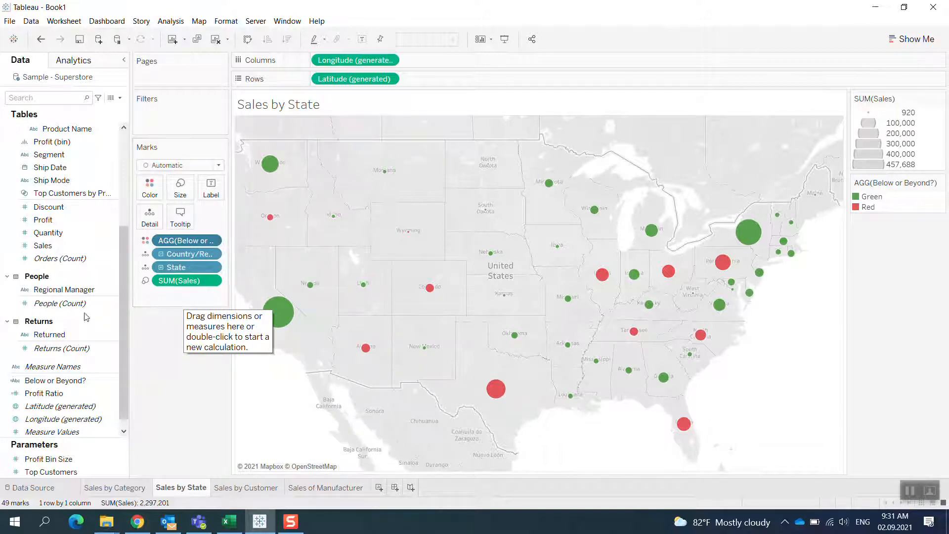
click(47, 219)
drag(54, 232, 197, 297)
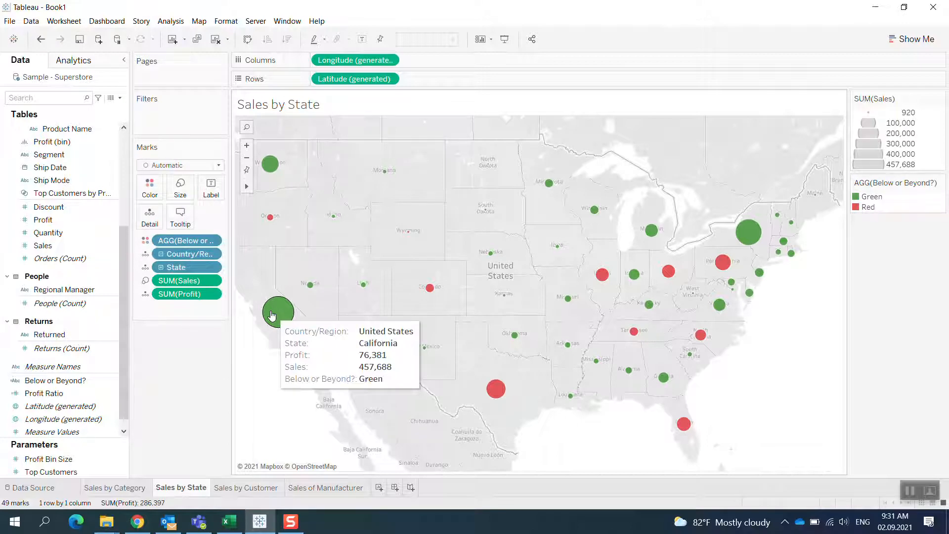
Edit the map's tooltip to remove the Below or Beyond? line and place the Sales line above the Profit line
click(180, 216)
drag(607, 276, 423, 277)
key(BackSpace)
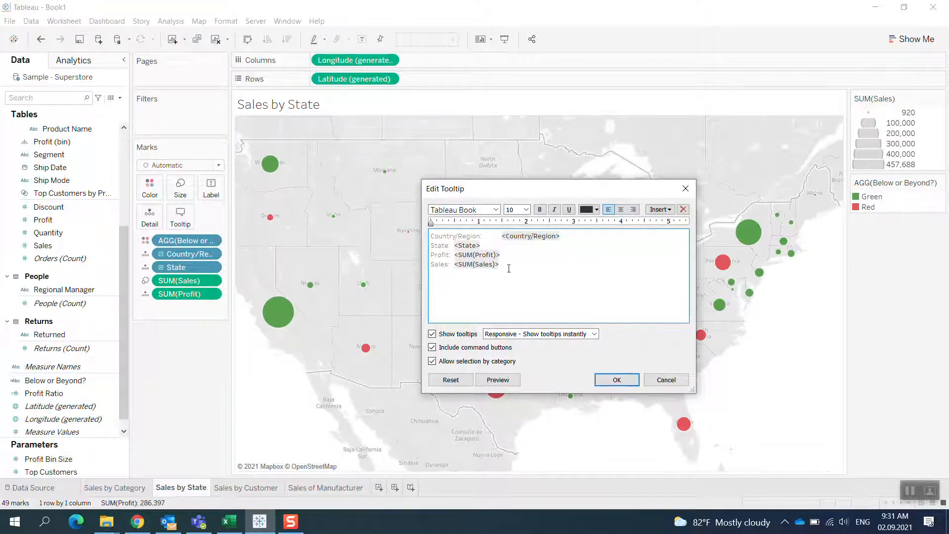
drag(501, 265, 415, 273)
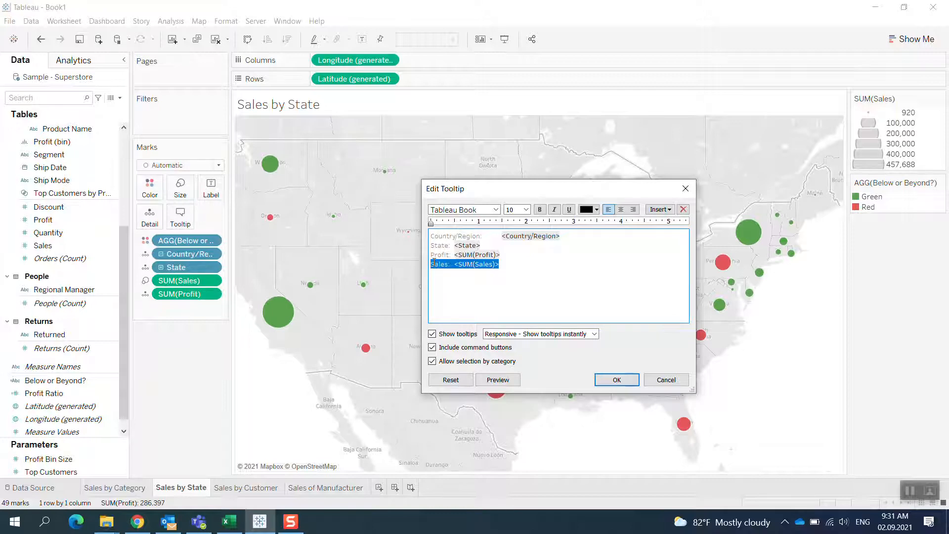
key(BackSpace)
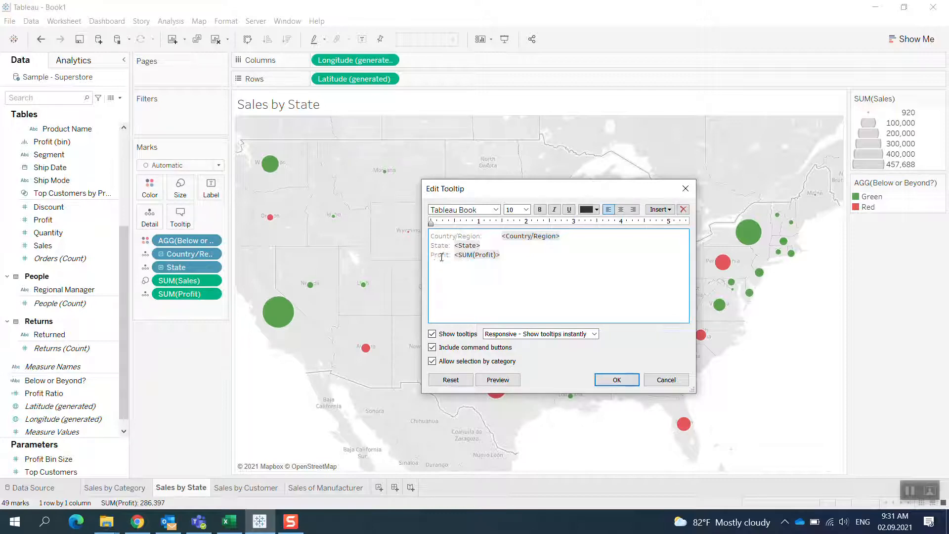
key(ctrl+z)
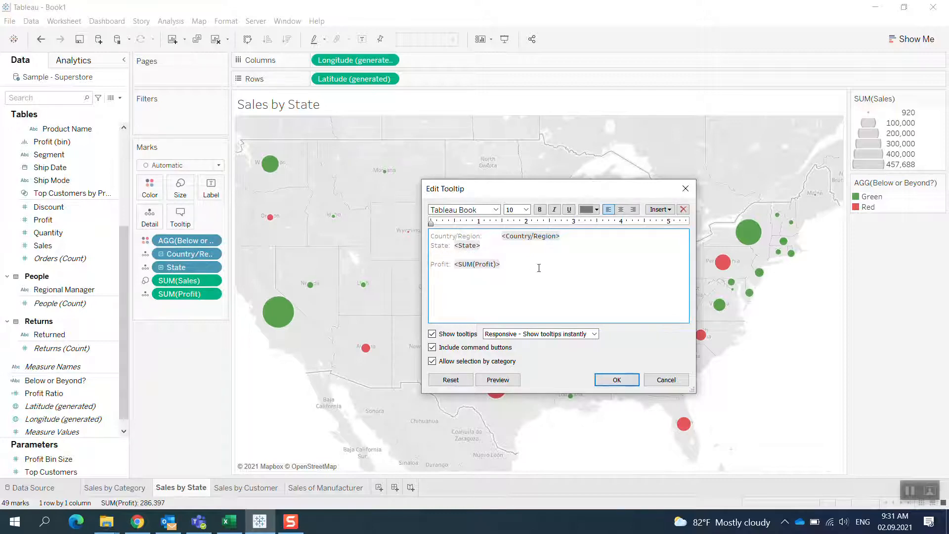
click(539, 268)
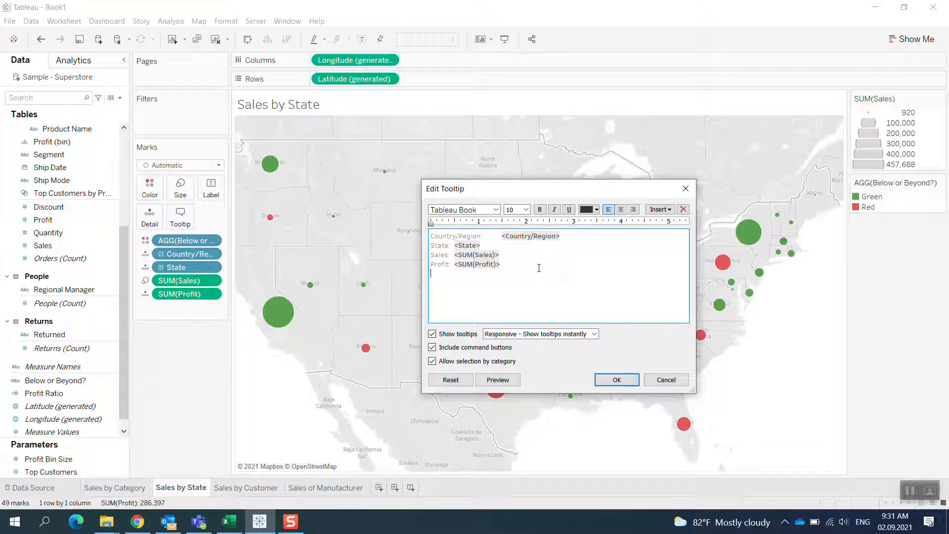
key(BackSpace)
click(614, 378)
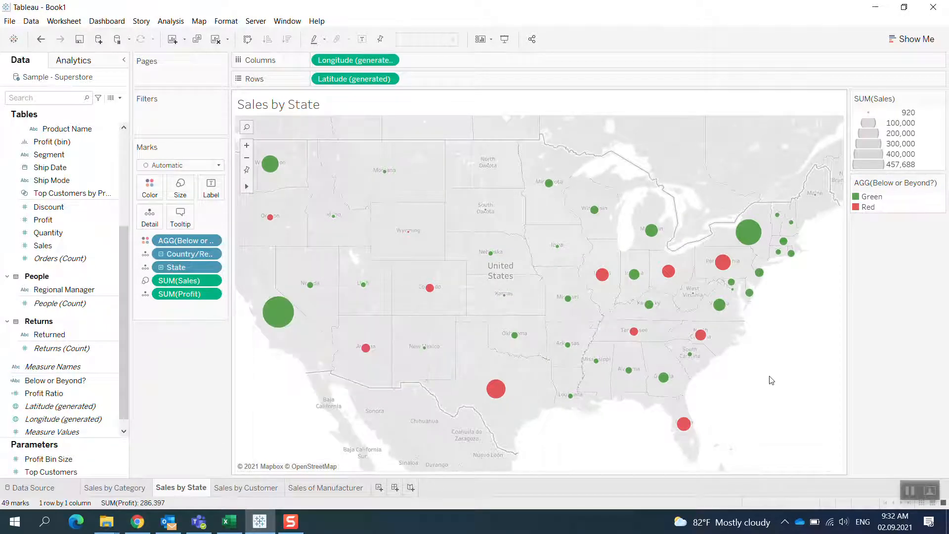
On the Sales by Customer worksheet, search the fields for "cus" and place Customer Name on the columns
click(243, 490)
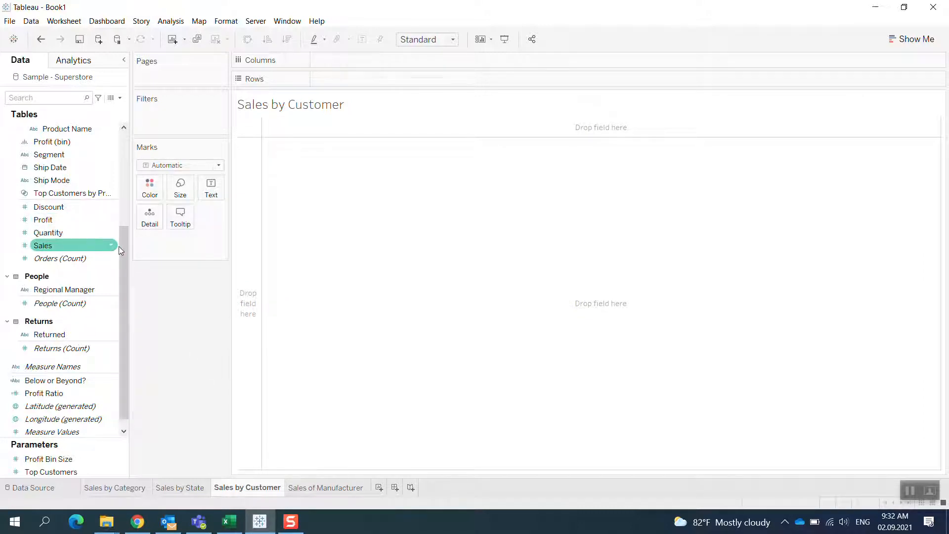
drag(121, 247, 123, 188)
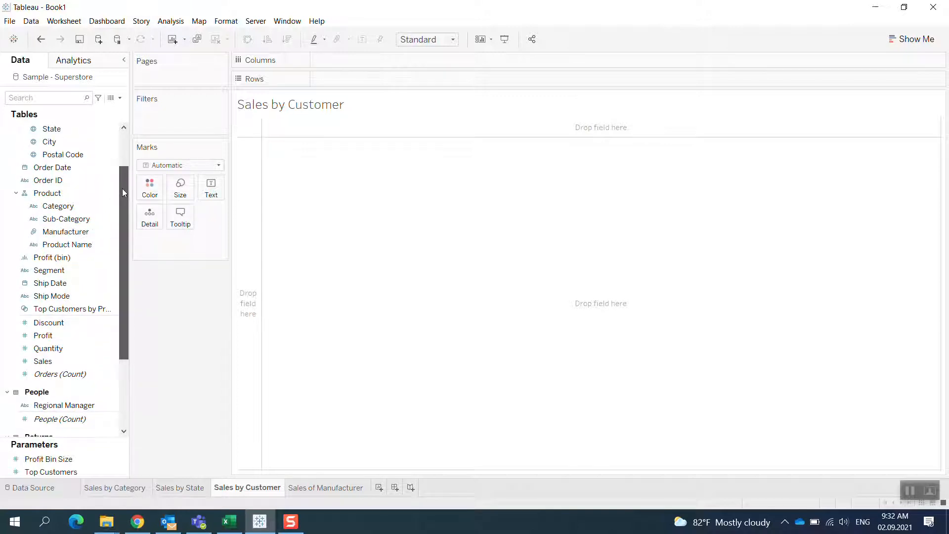
click(75, 99)
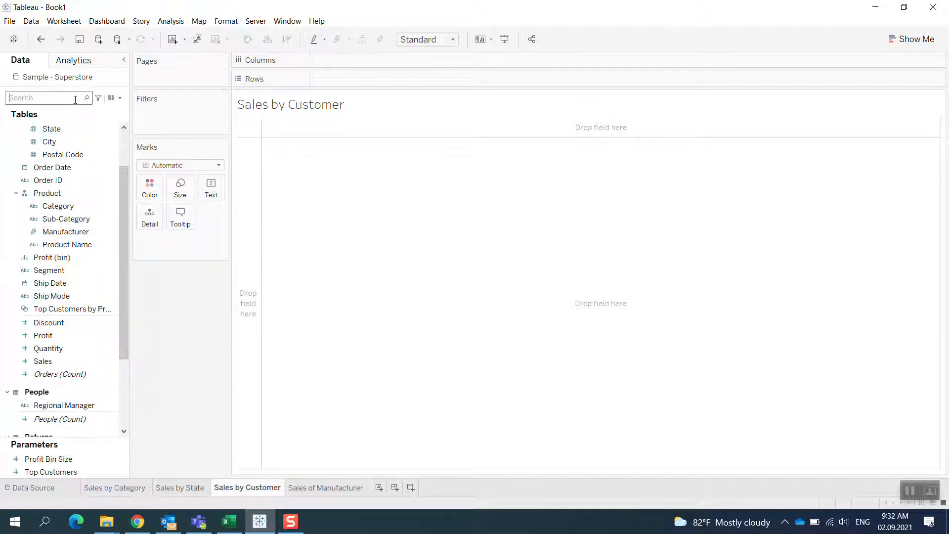
text(cus)
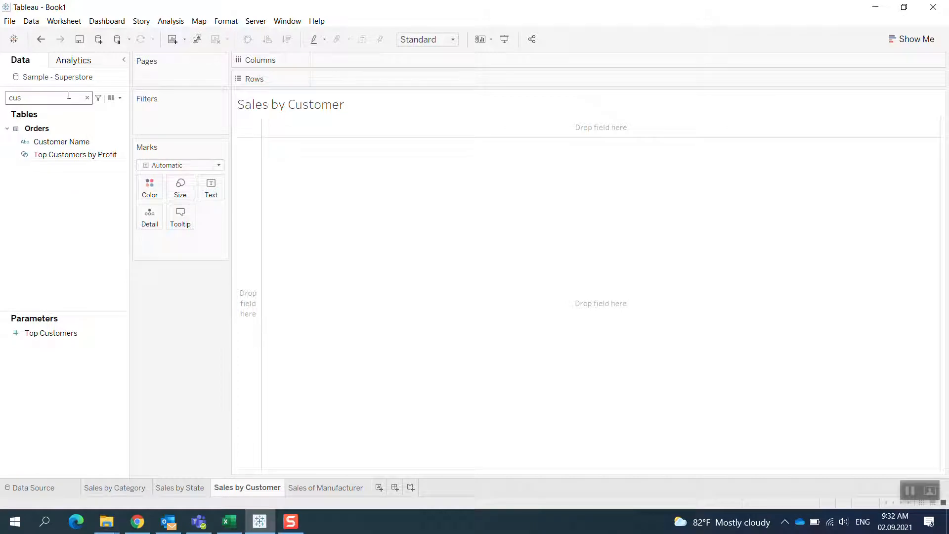
drag(58, 140, 386, 67)
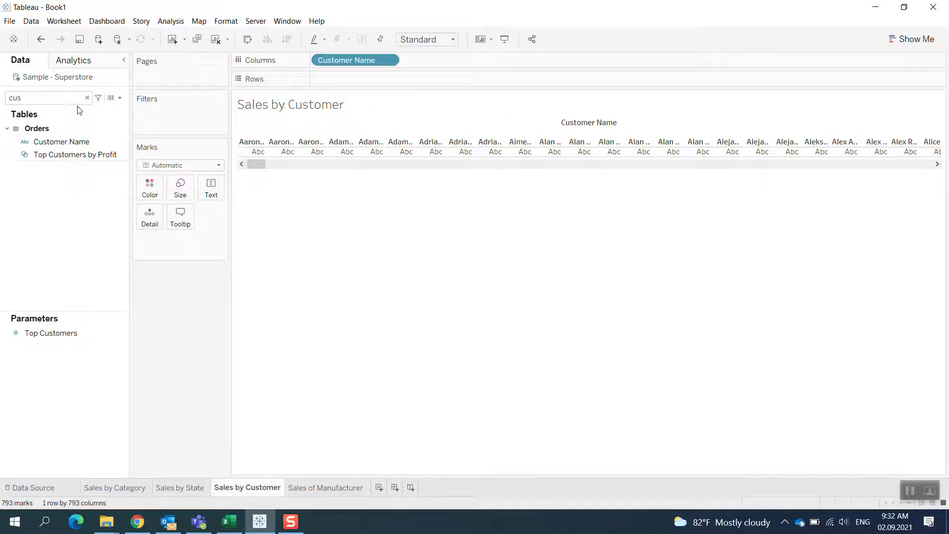
Clear the field search, plot Sales on the rows, and fit the customer chart to Entire View
click(9, 98)
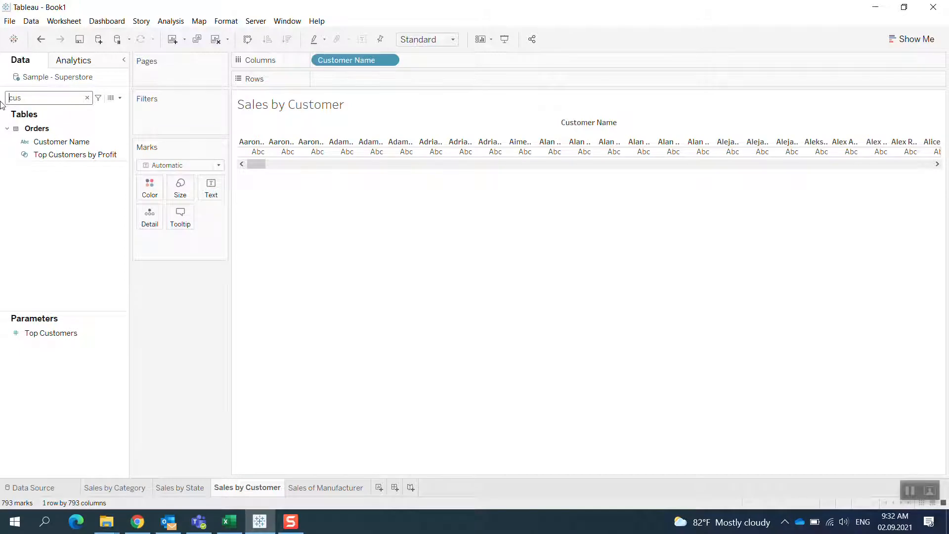
click(86, 98)
drag(45, 425, 336, 79)
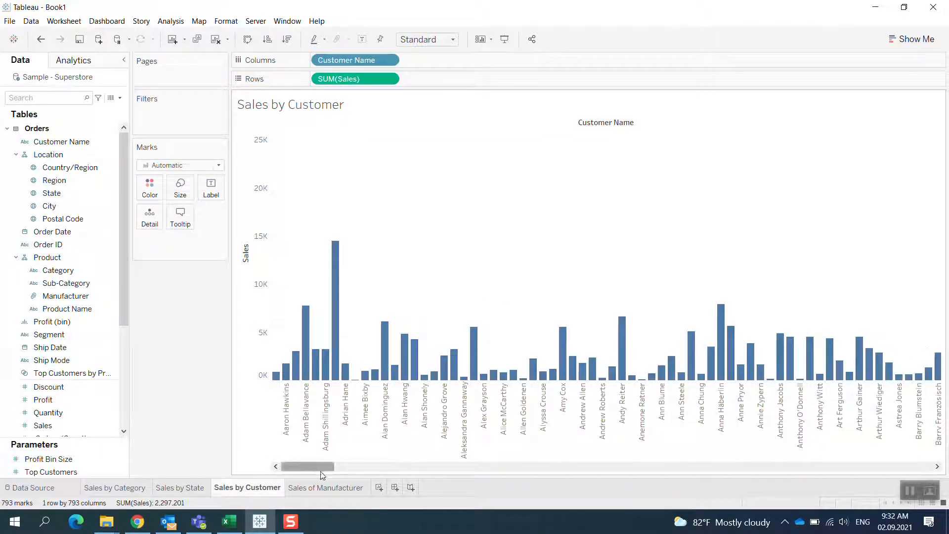
mouse_move(324, 467)
mouse_down()
mouse_move(930, 463)
mouse_move(331, 465)
mouse_up()
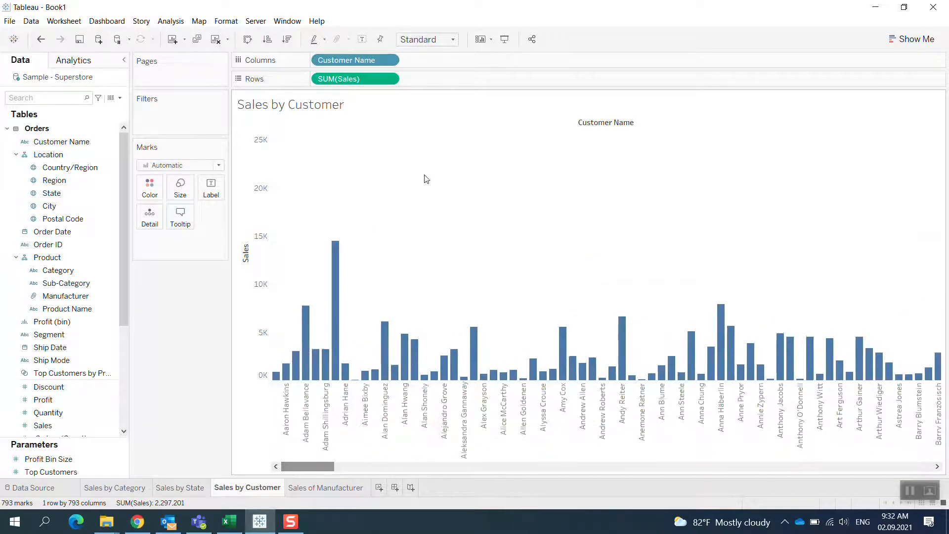
click(452, 40)
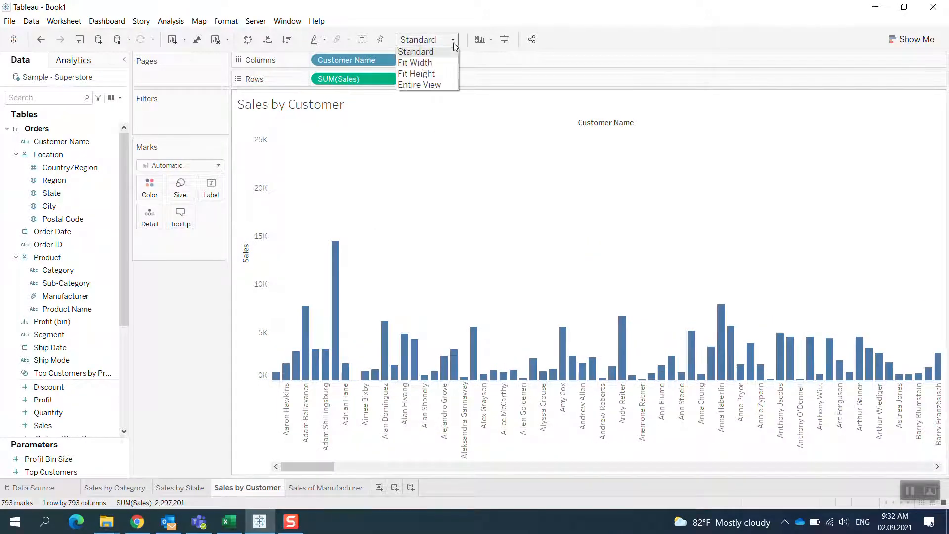
click(439, 85)
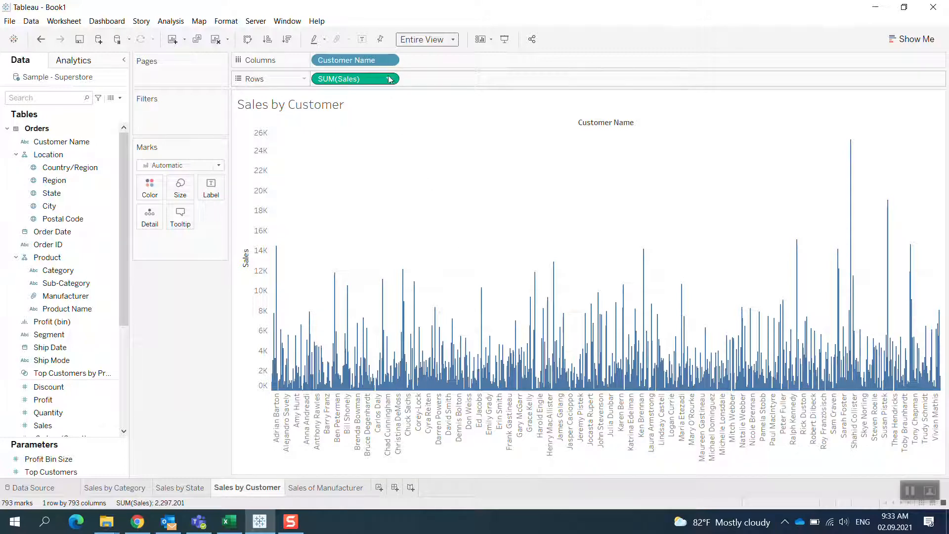
click(389, 59)
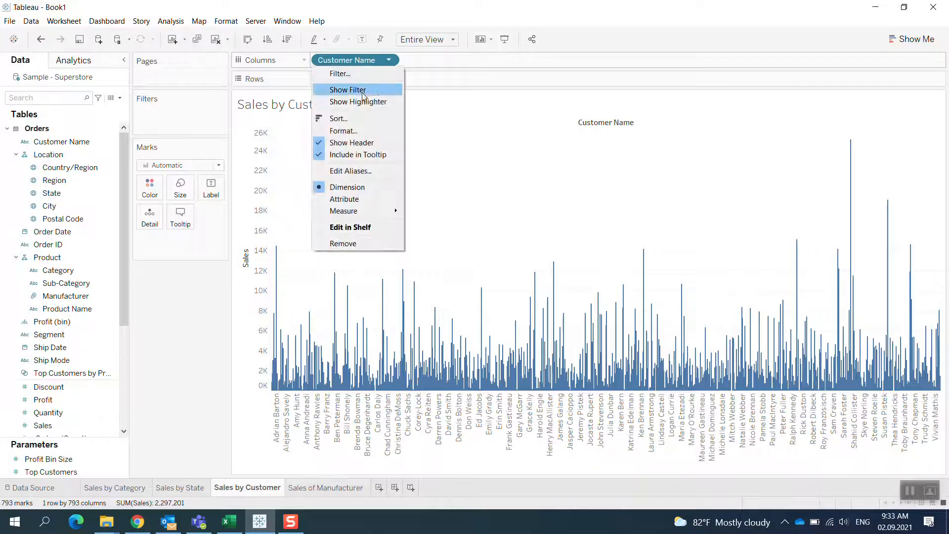
click(350, 119)
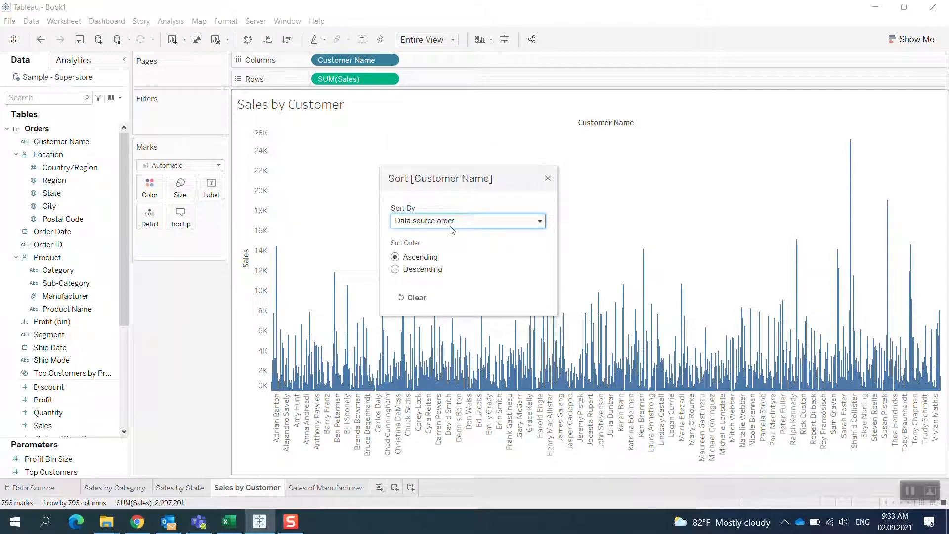
click(451, 229)
click(452, 231)
click(547, 178)
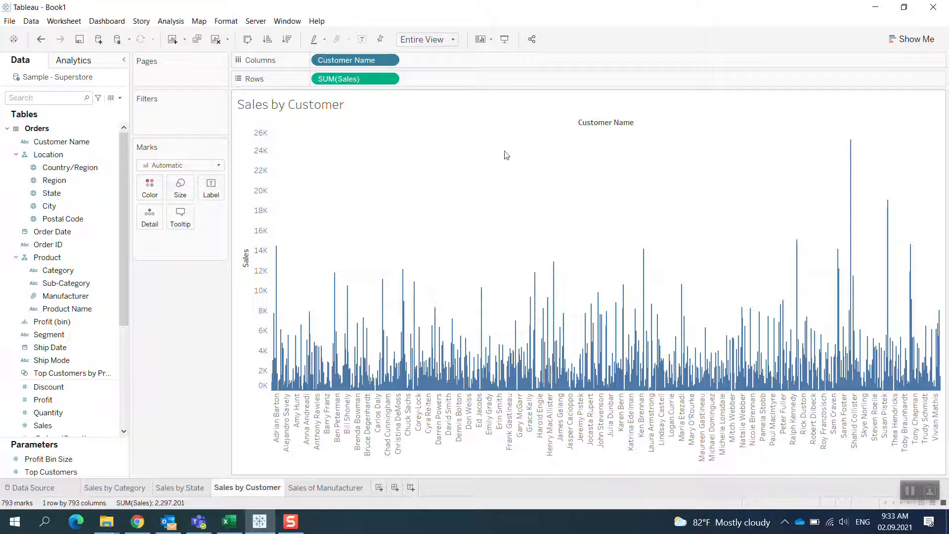
Filter Customer Name by field to the bottom 50 customers by sum of Sales
click(389, 61)
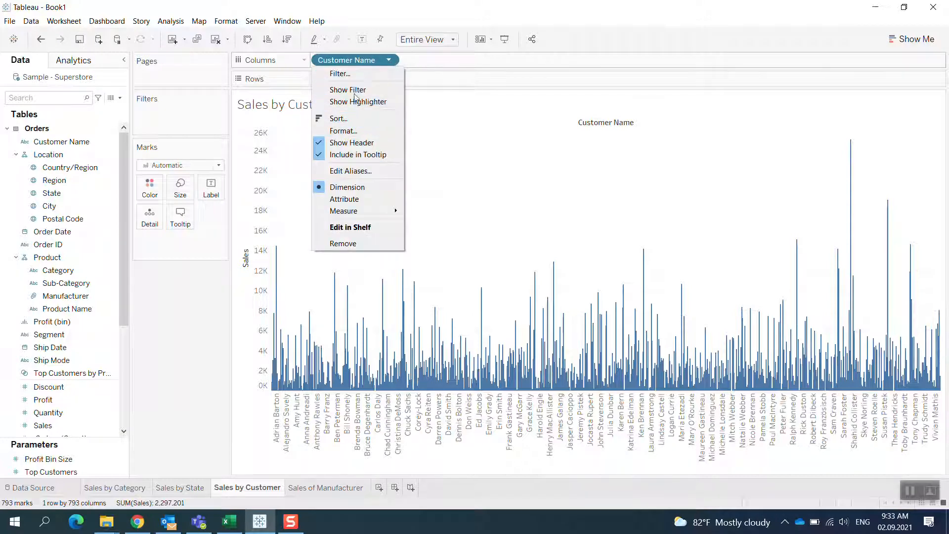
click(353, 74)
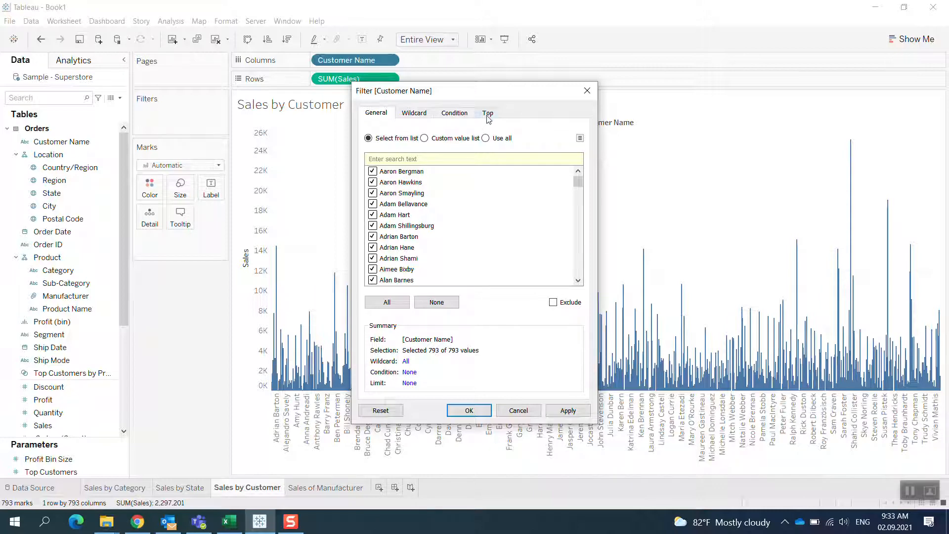
click(485, 138)
click(487, 112)
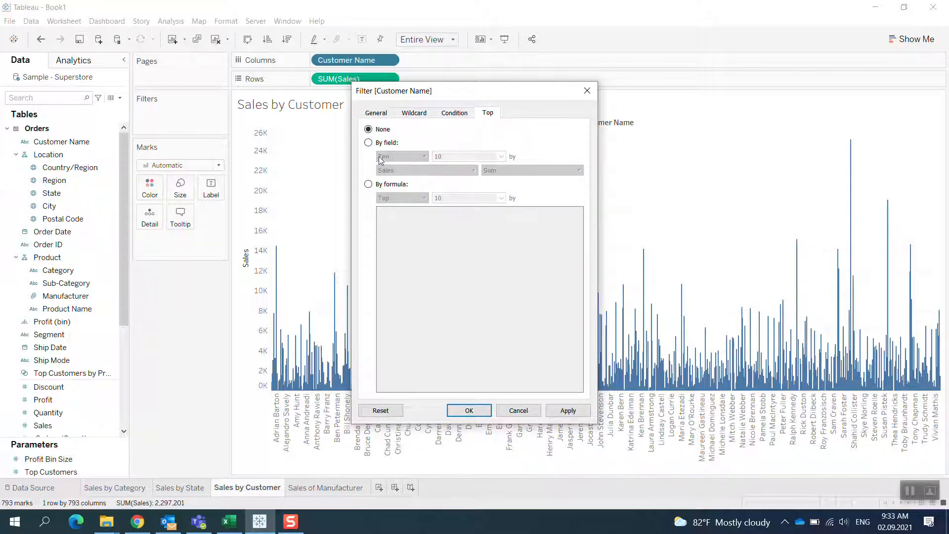
click(386, 143)
click(424, 157)
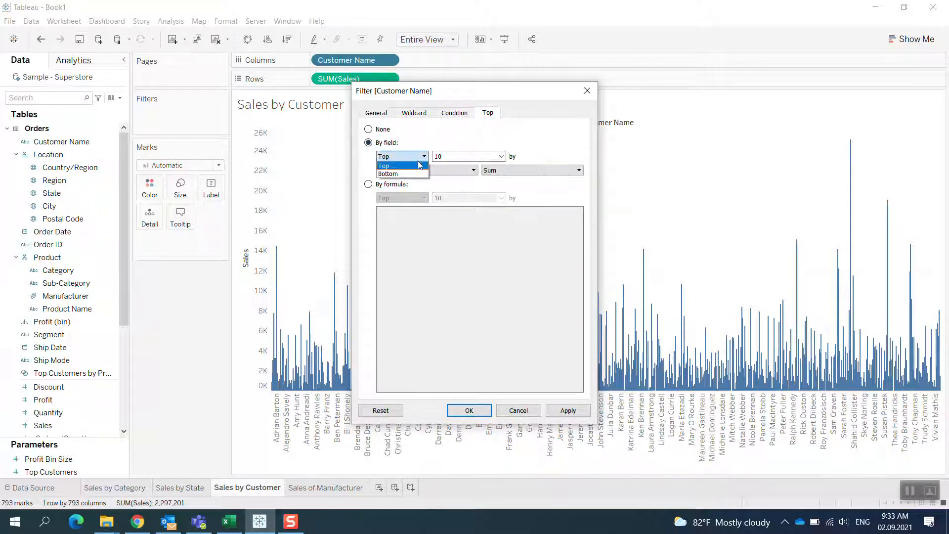
click(412, 179)
key(Tab)
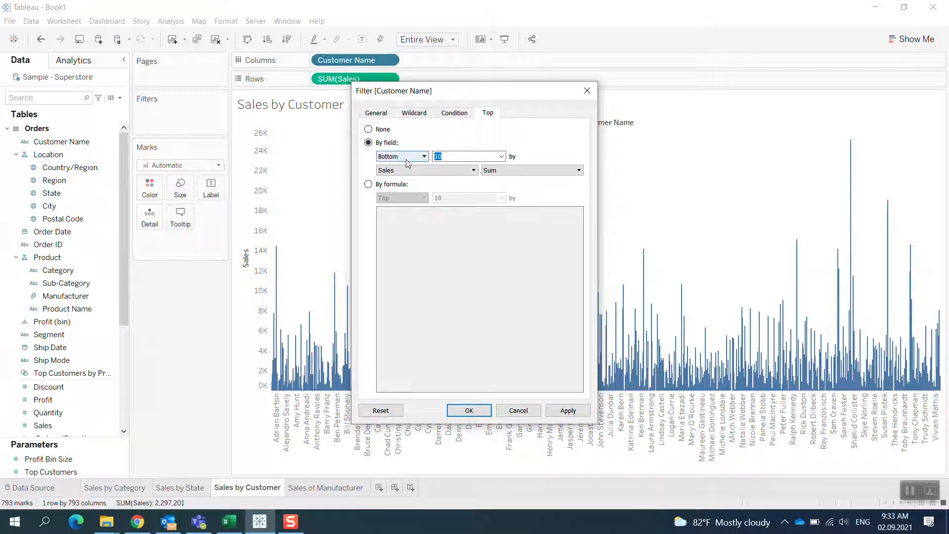
text(50)
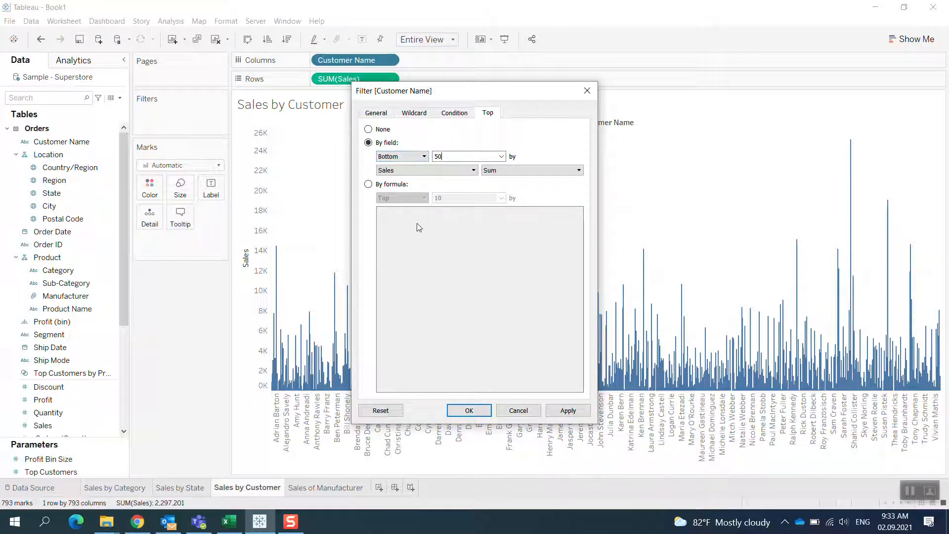
click(469, 410)
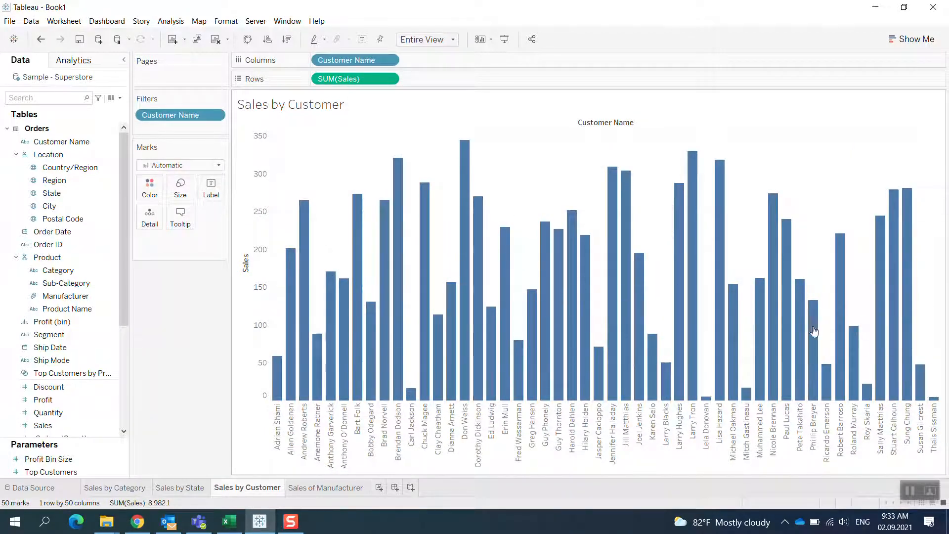
Sort Customer Name by the Sales field in ascending order, using the sum aggregation
click(390, 60)
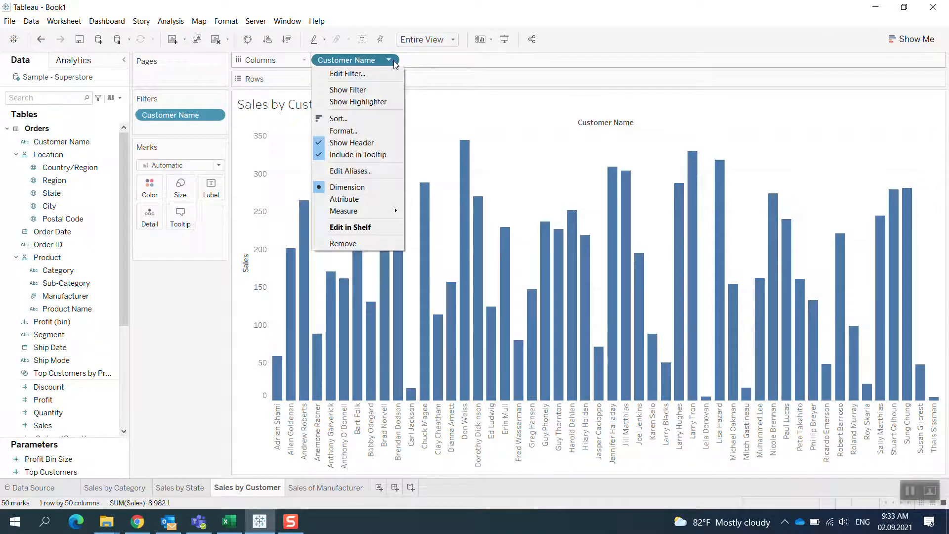
click(359, 119)
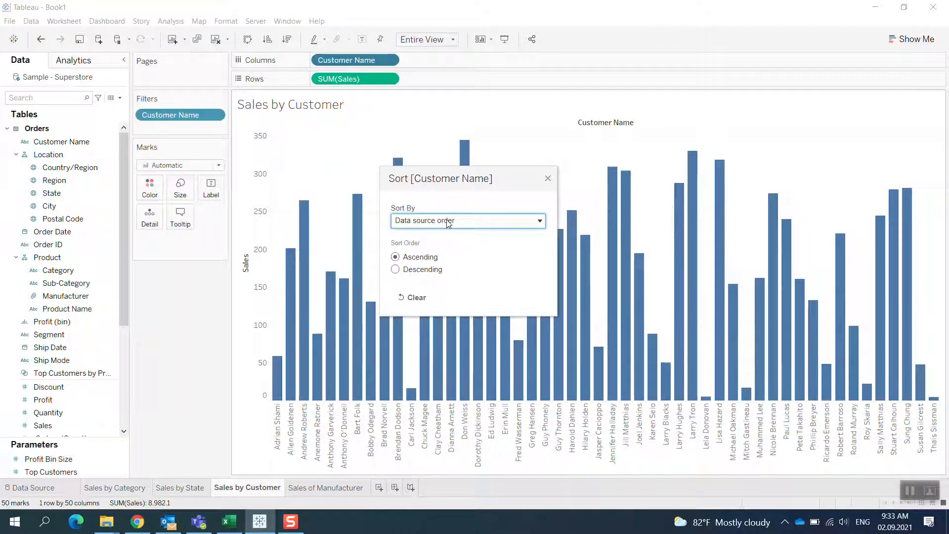
click(446, 221)
click(423, 257)
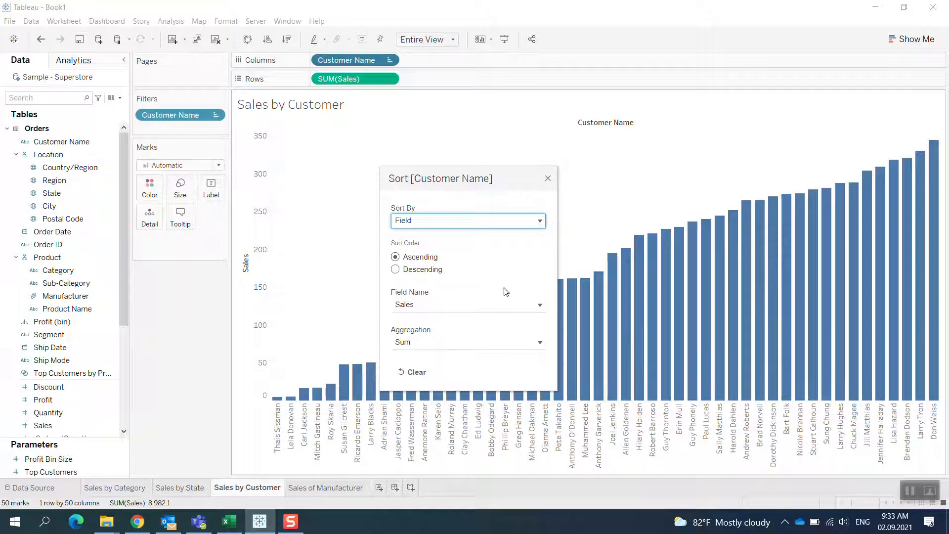
click(548, 179)
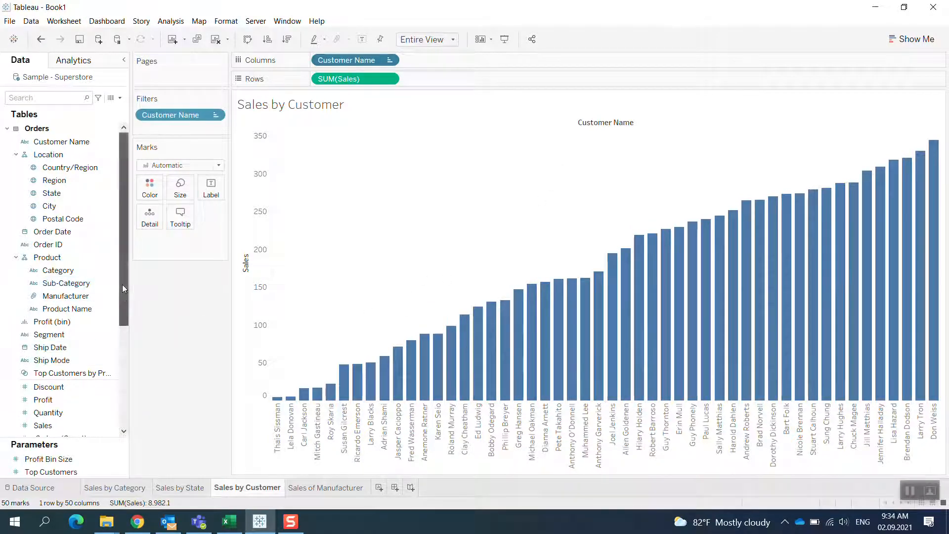
Add Profit to the rows after Sales to chart it as a second set of bars per customer
drag(123, 283, 122, 310)
click(46, 349)
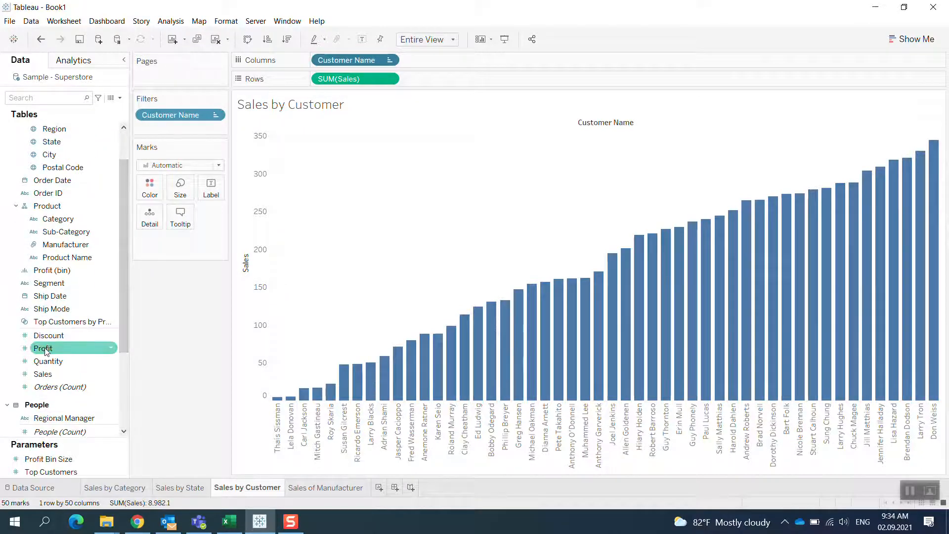
drag(45, 349, 432, 81)
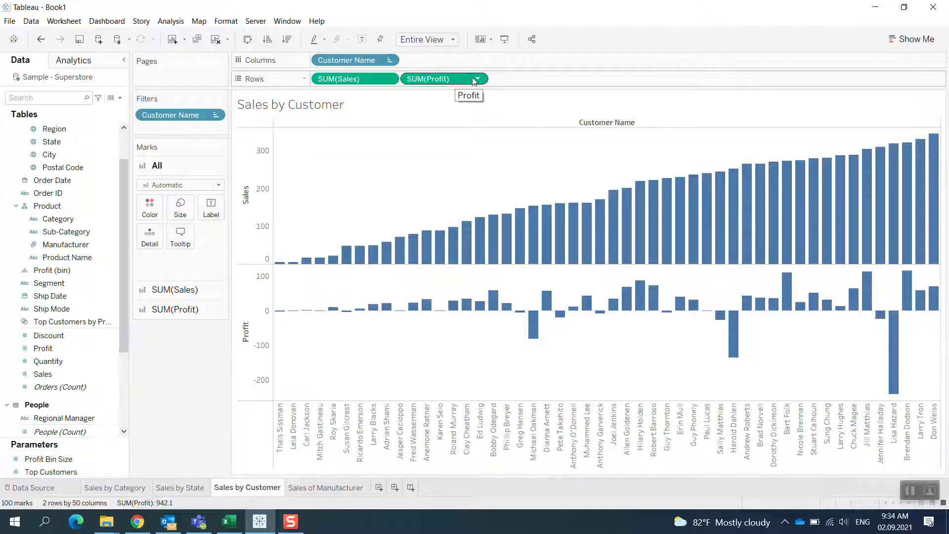
Change the Customer Name sort field to Profit, keeping the ascending order
click(389, 60)
click(348, 119)
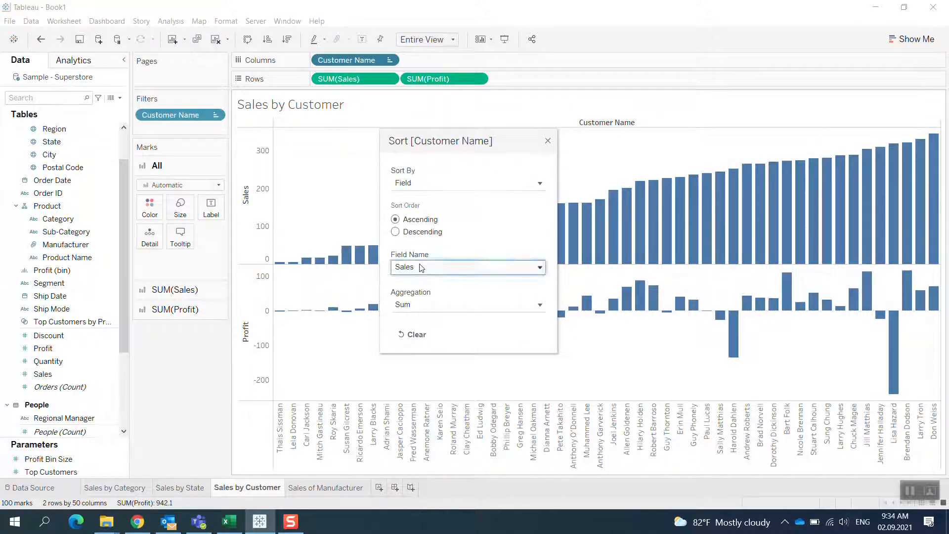
click(420, 267)
click(410, 343)
click(548, 140)
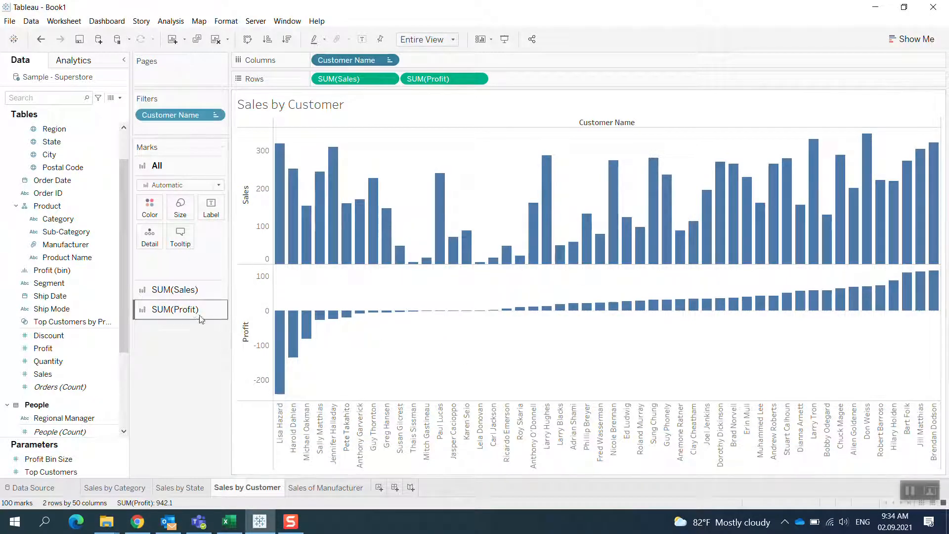
Color only the Profit bars by SUM(Profit), keeping the Profit measure on the rows
click(174, 310)
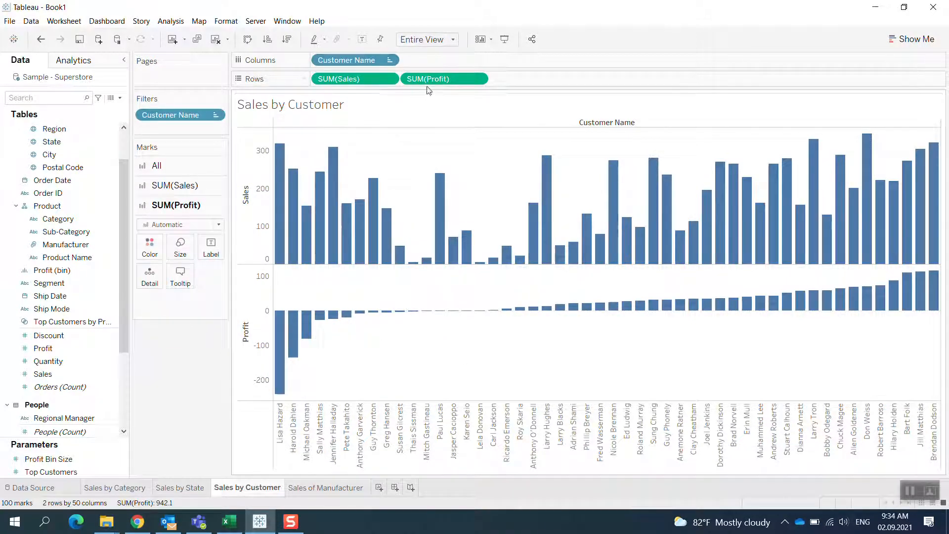
drag(436, 79, 262, 209)
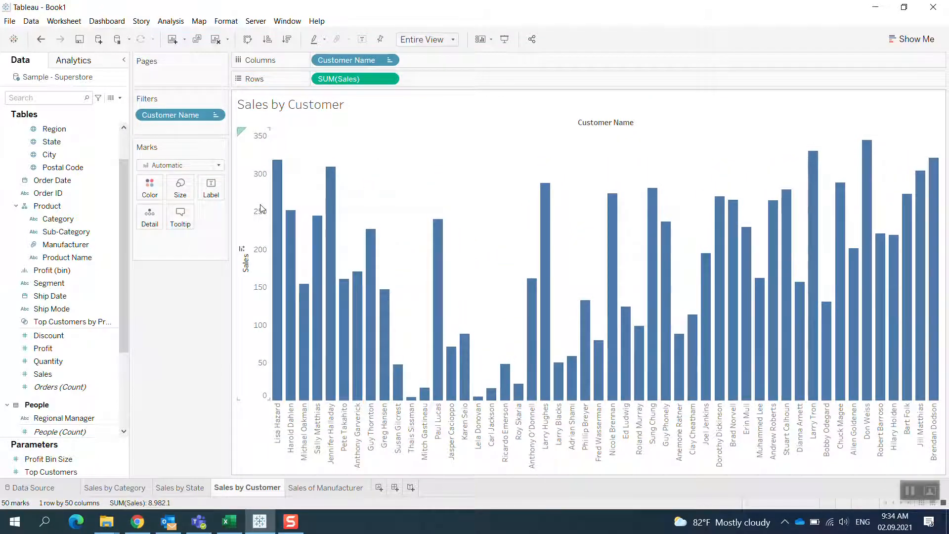
key(ctrl+z)
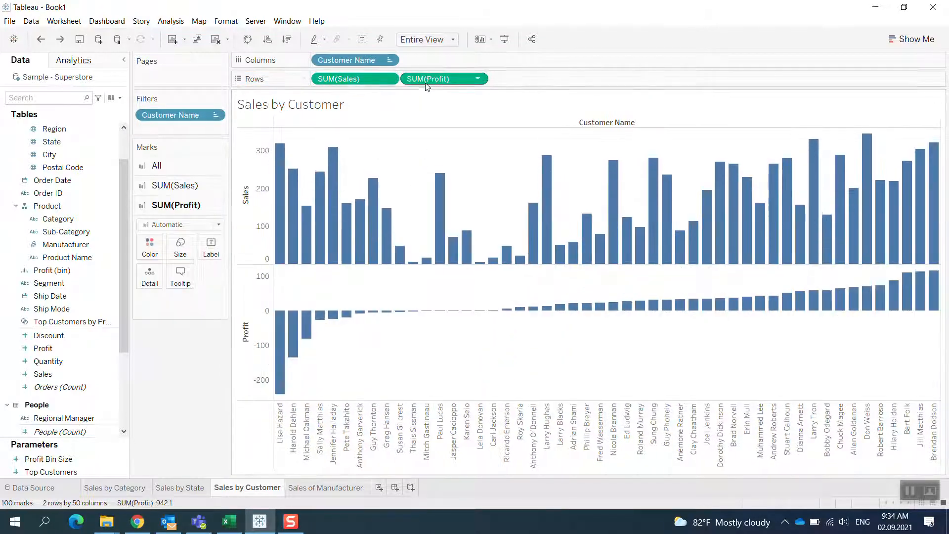
drag(430, 79, 151, 246)
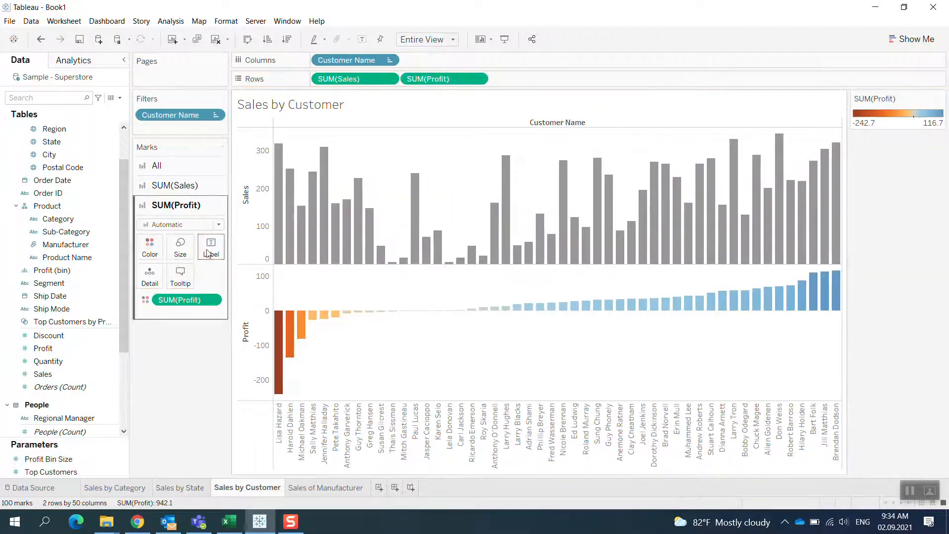
Apply the Red-Green Diverging palette to the Profit bar colors, with the color range centered at 0
click(150, 247)
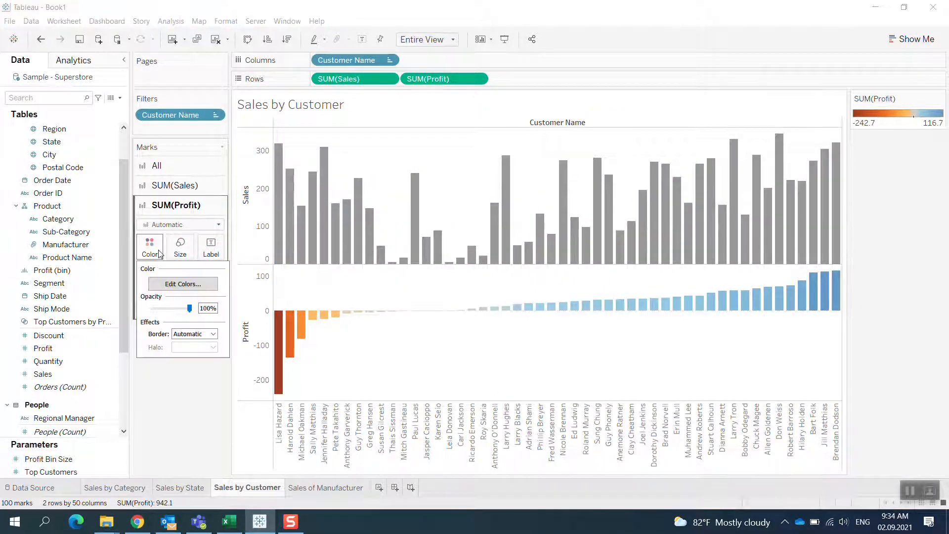
click(183, 284)
click(474, 217)
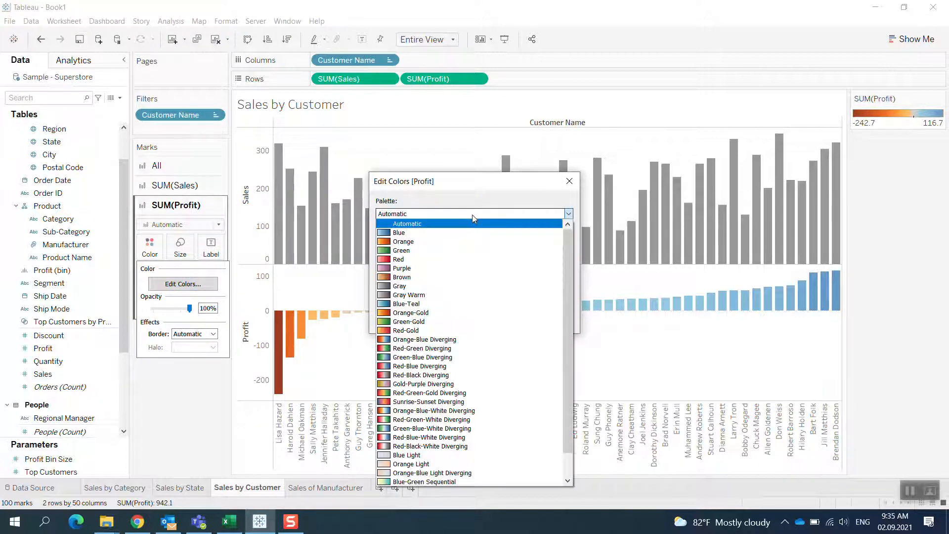
click(437, 349)
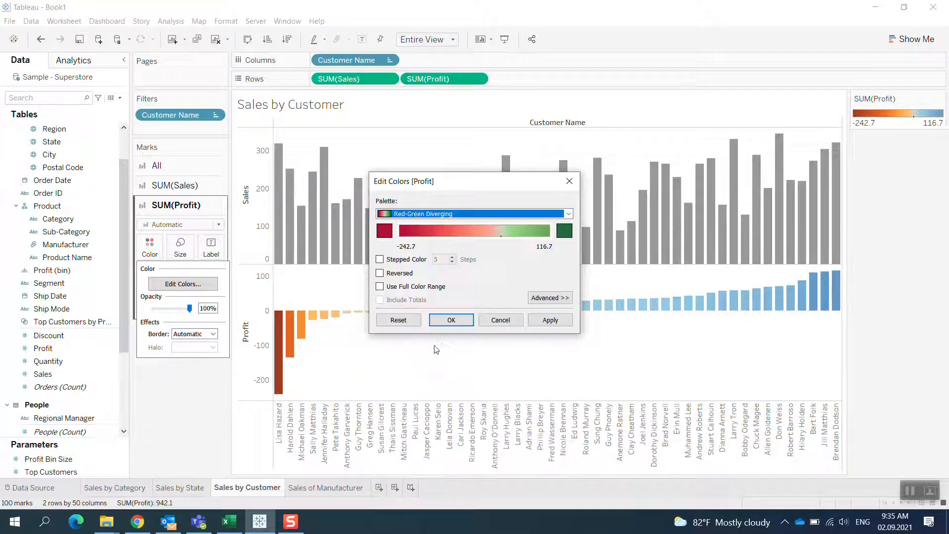
click(540, 303)
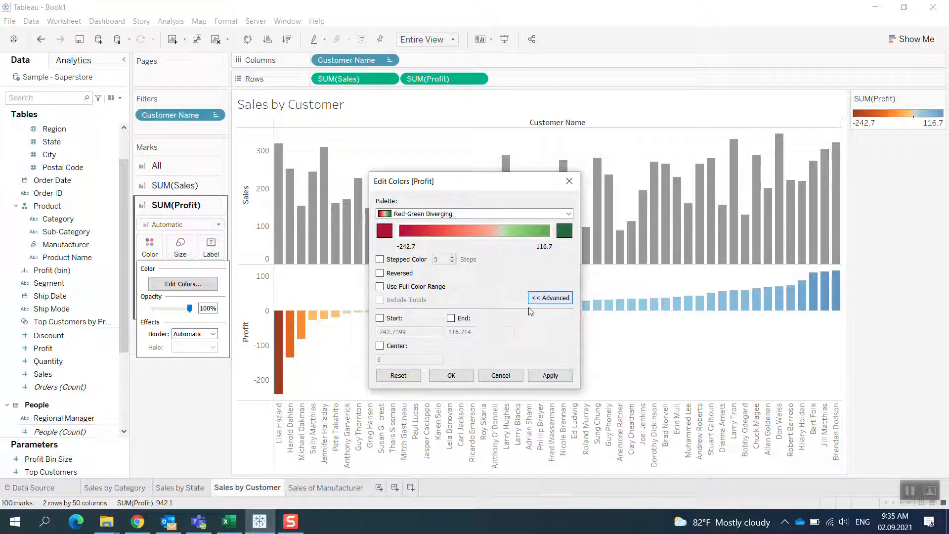
click(391, 346)
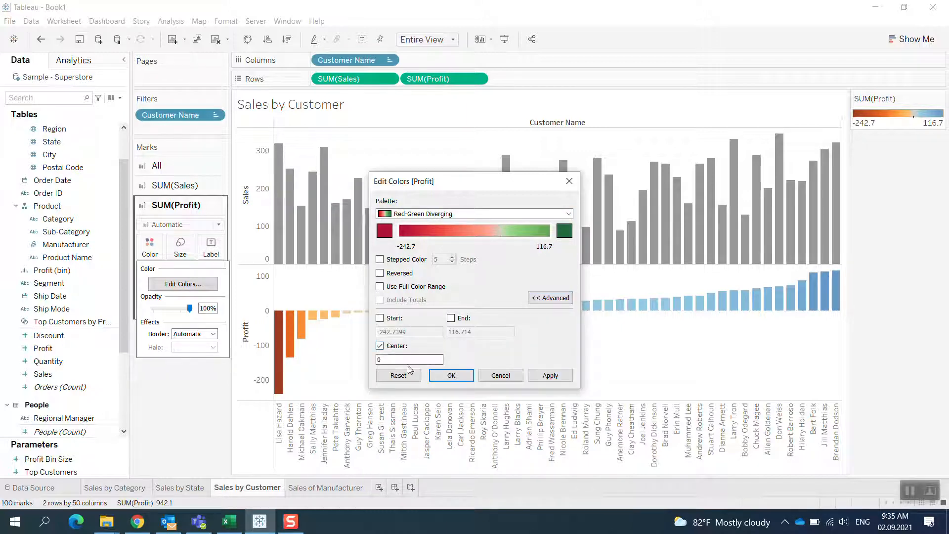
click(550, 375)
click(453, 377)
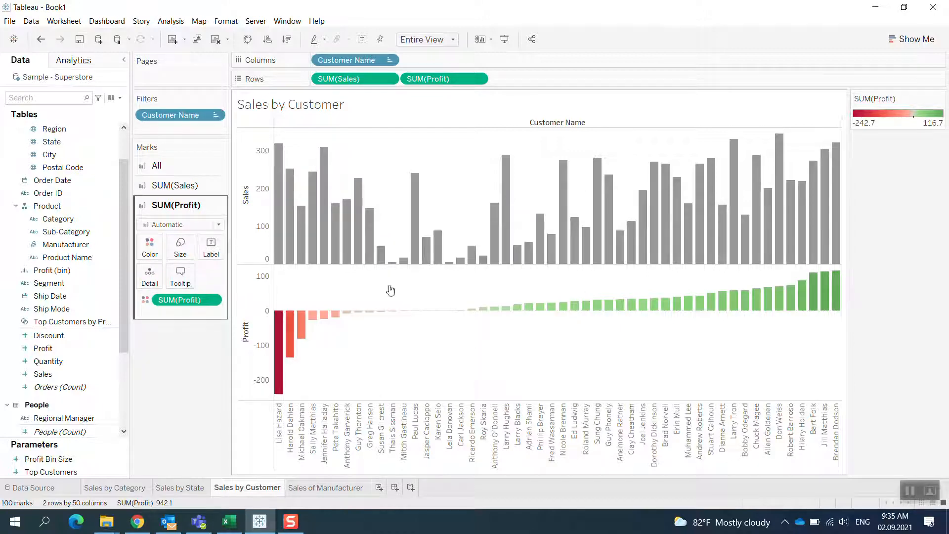
Switch the Customer Name filter to the top 50 customers by the sum of Sales
mouse_move(307, 230)
click(386, 60)
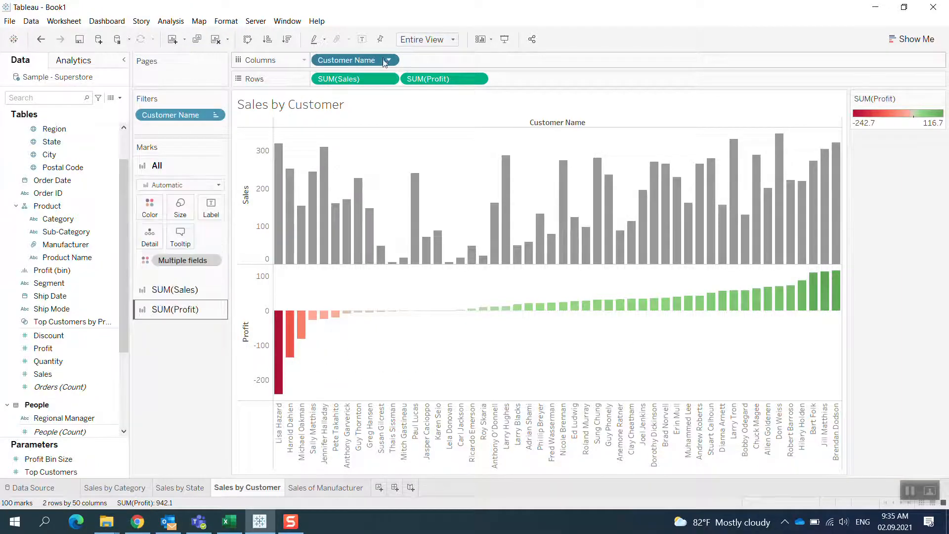
click(389, 61)
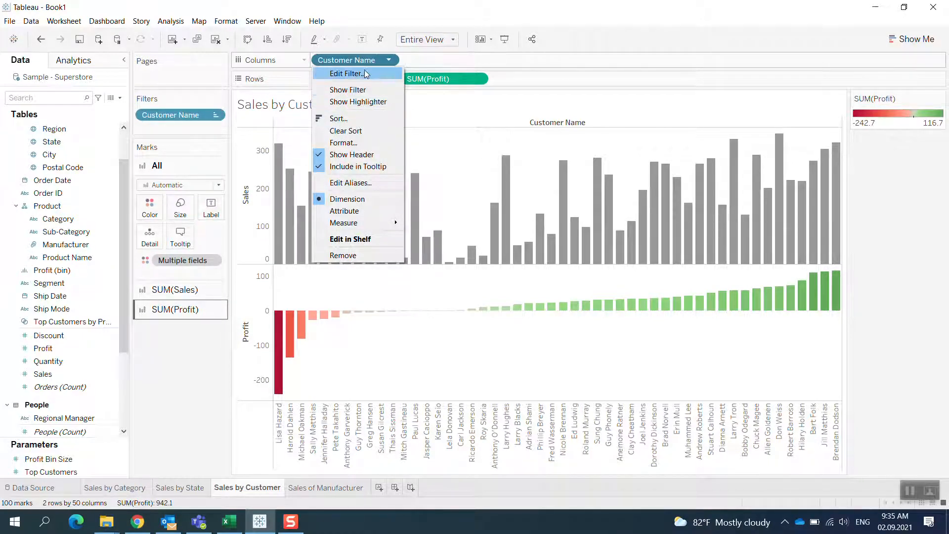
click(439, 108)
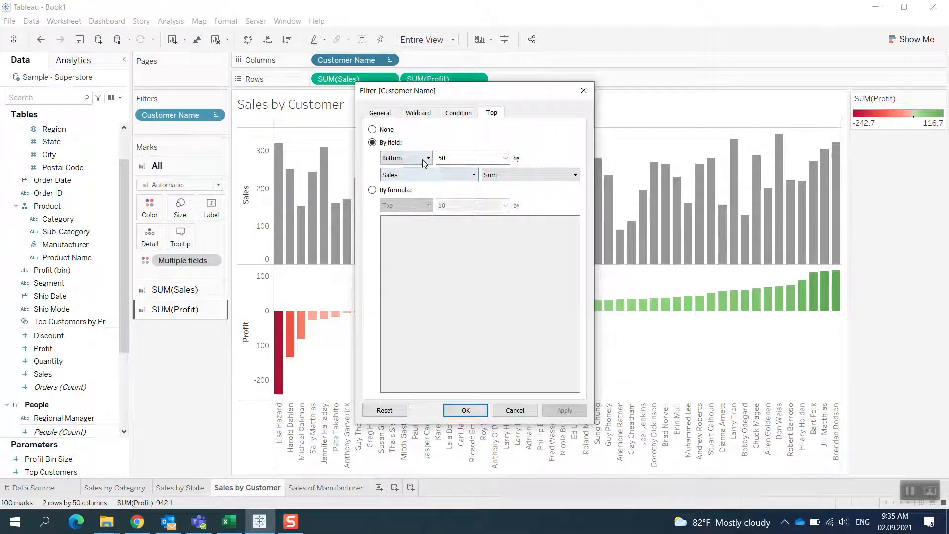
click(407, 158)
click(396, 166)
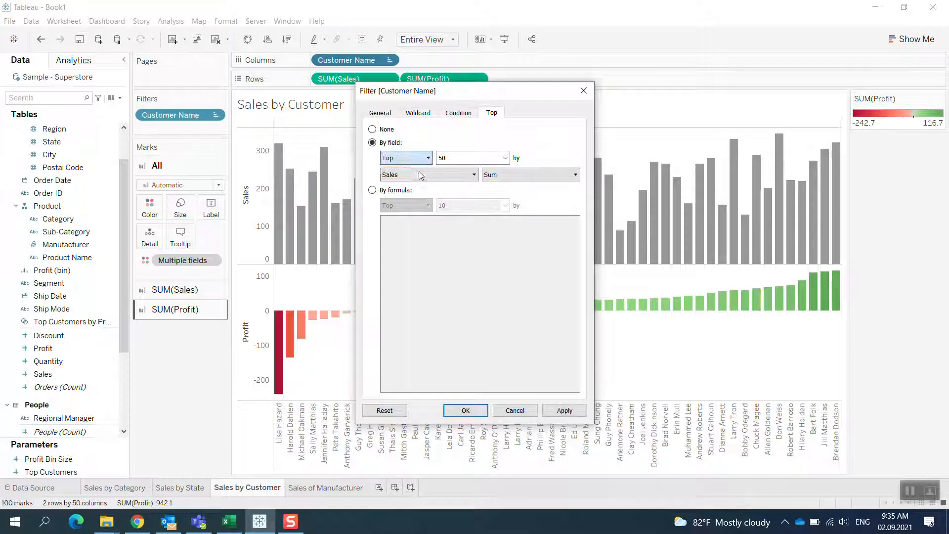
click(576, 410)
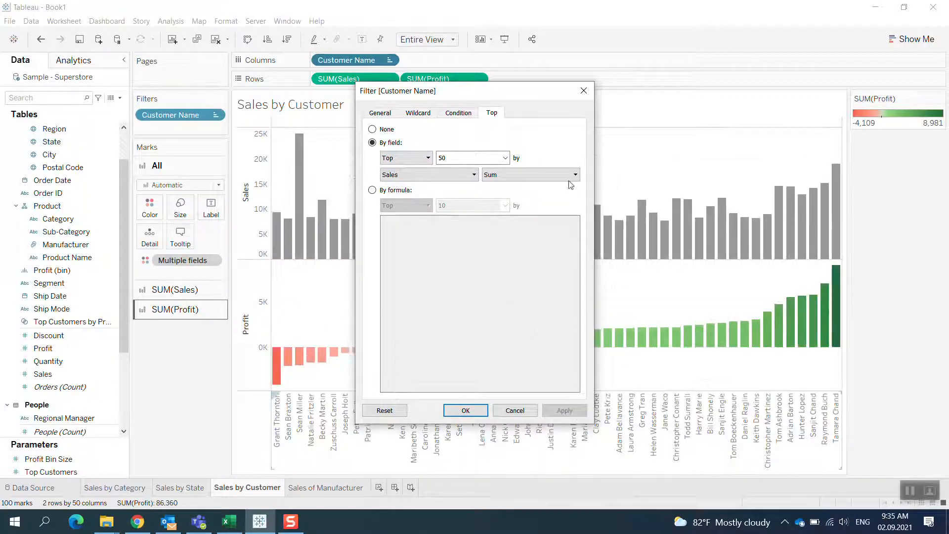
click(584, 90)
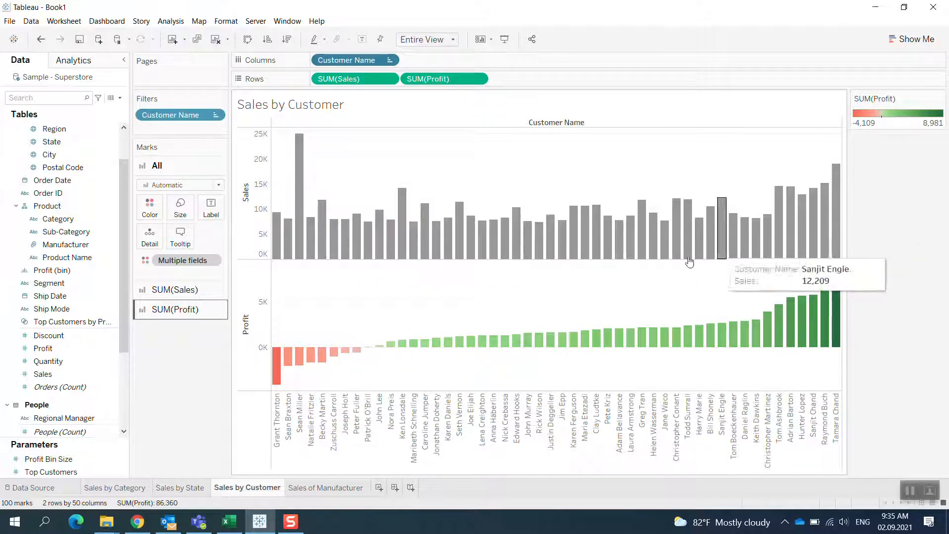
Set the Customer Name filter back to the bottom 50 customers by the sum of Sales
click(390, 60)
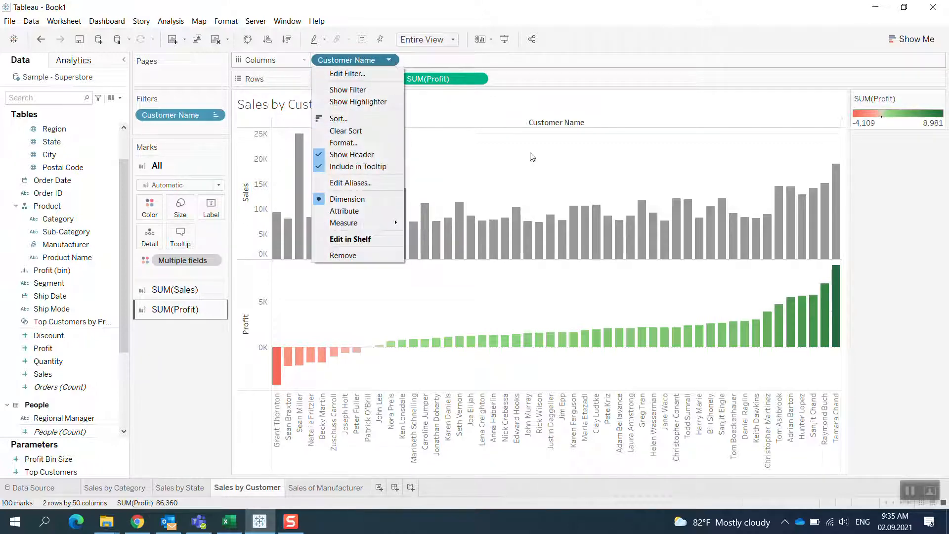
click(363, 78)
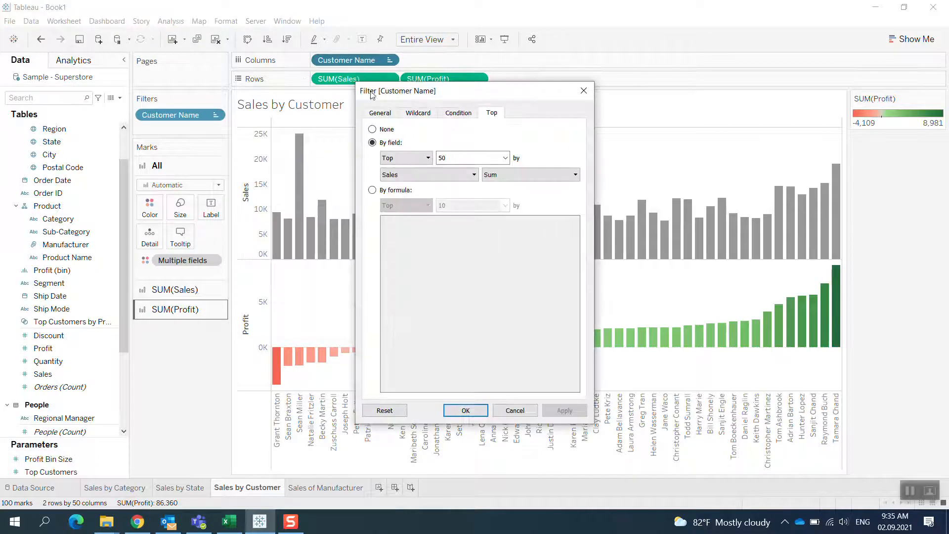
click(405, 158)
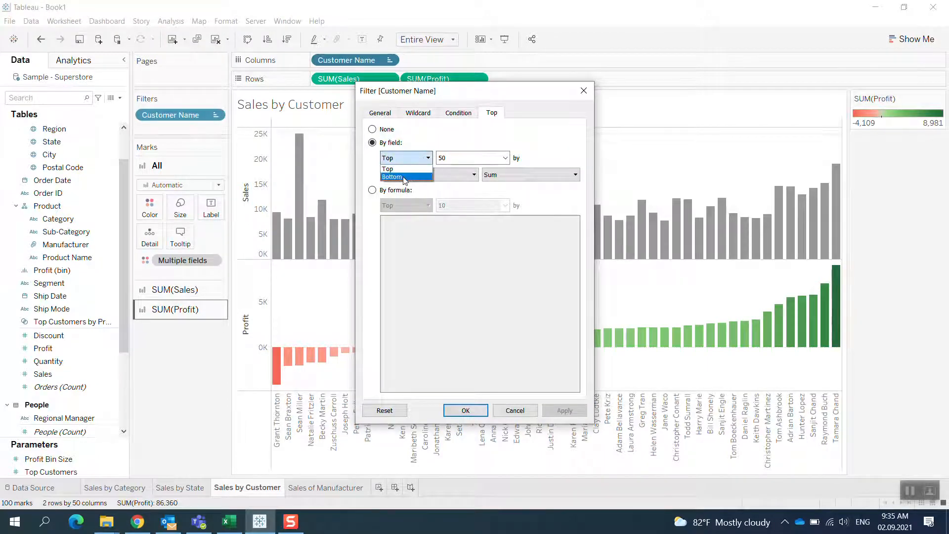
click(403, 179)
click(565, 410)
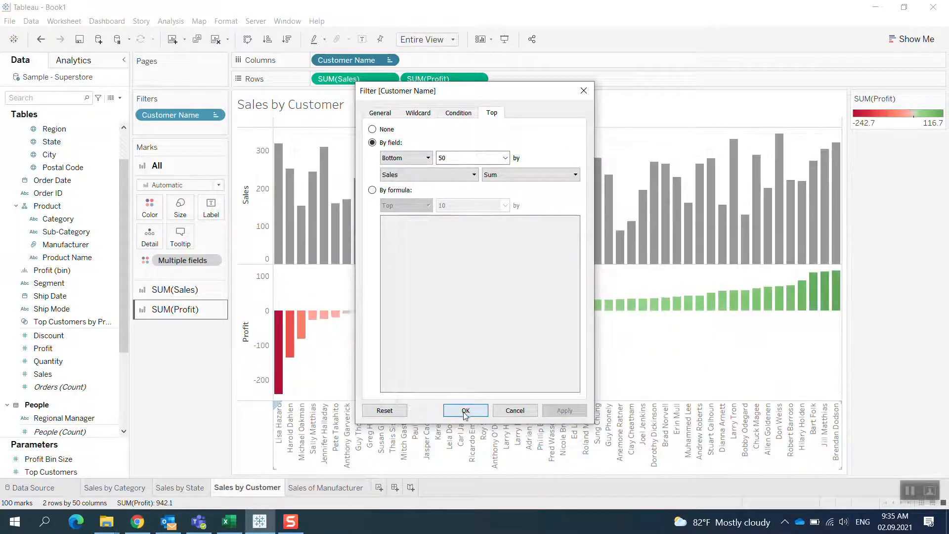
click(465, 411)
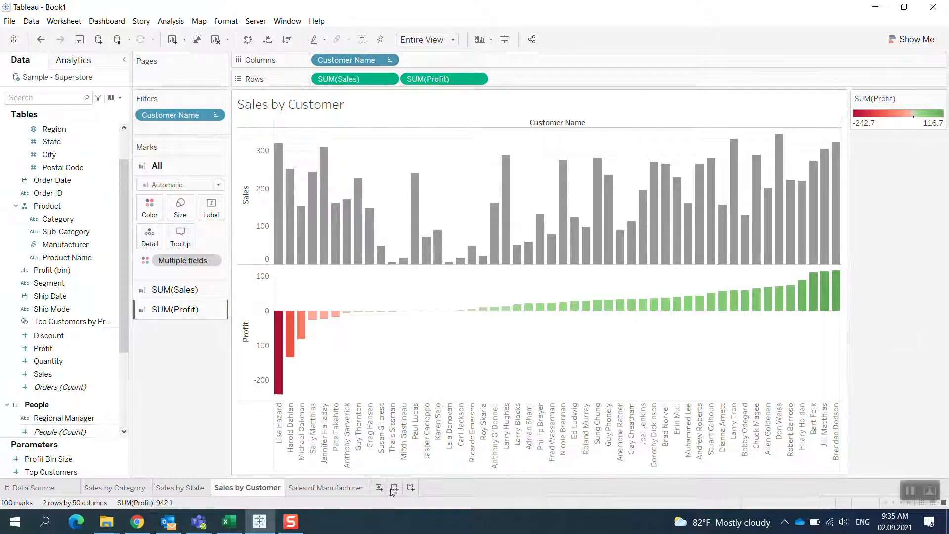
On the Sales of Manufacturer sheet, put Manufacturer on the columns and Sales and Profit on the rows
click(331, 489)
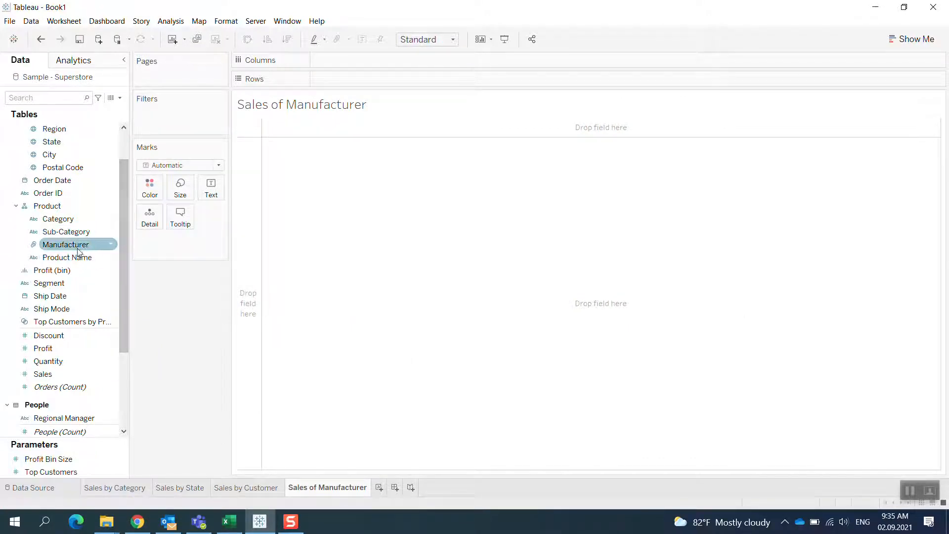
drag(65, 245, 374, 63)
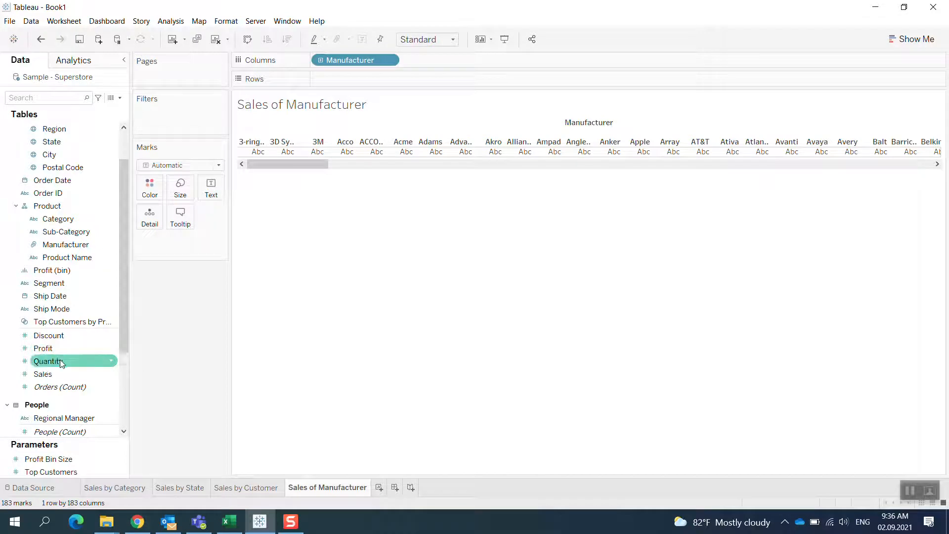
drag(56, 380, 342, 79)
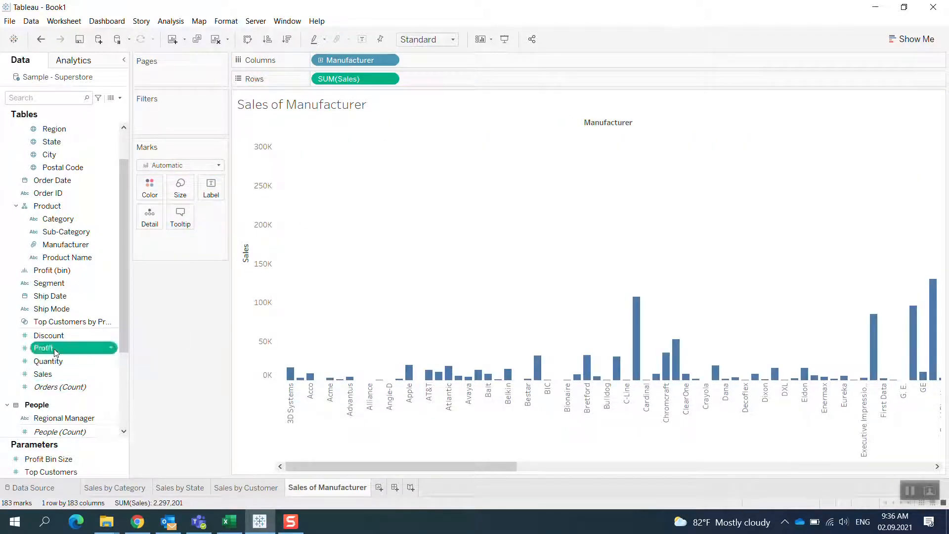
drag(74, 348, 444, 83)
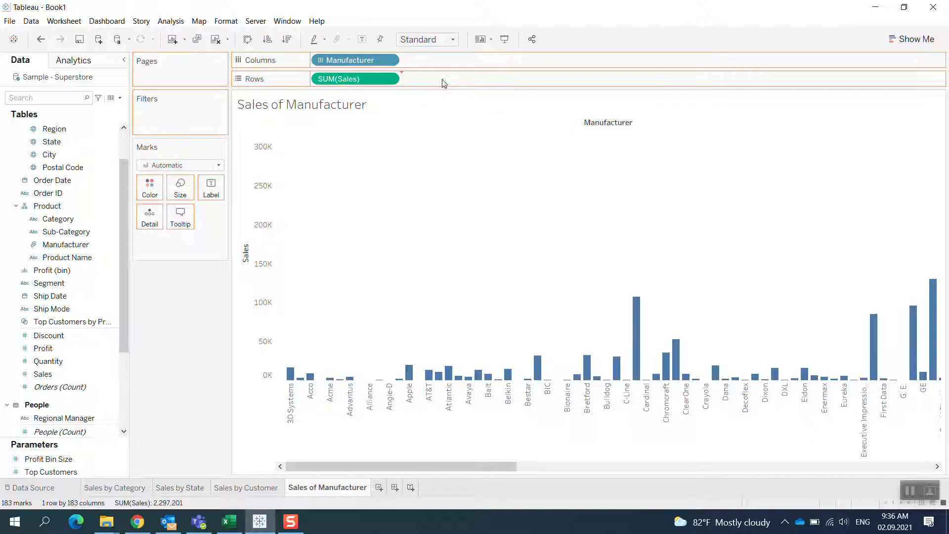
Set up a Manufacturer filter that uses all values and keeps the top 50 by field
click(389, 60)
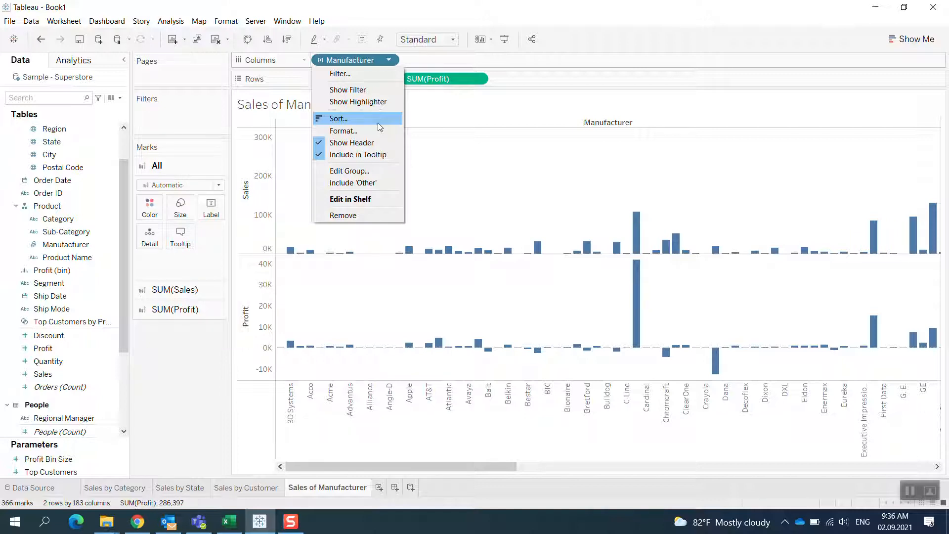
click(358, 74)
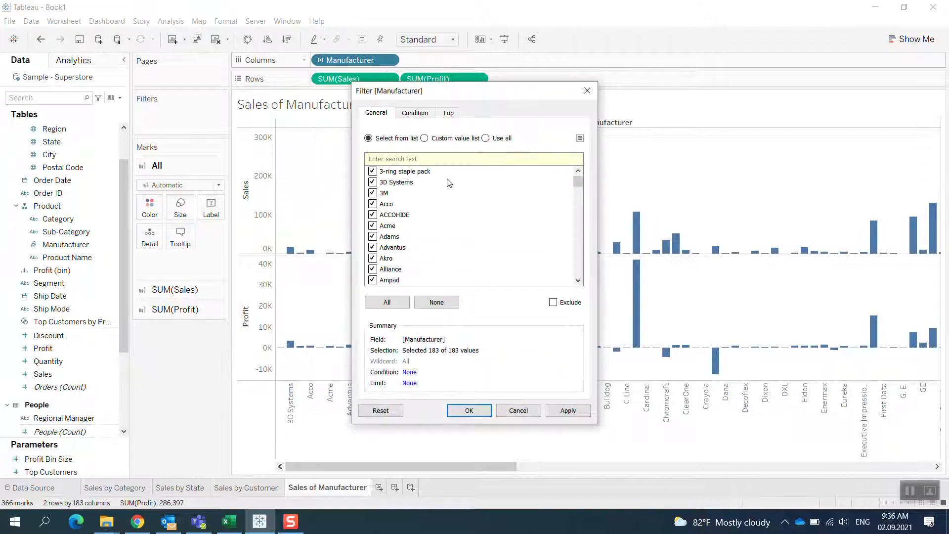
click(485, 139)
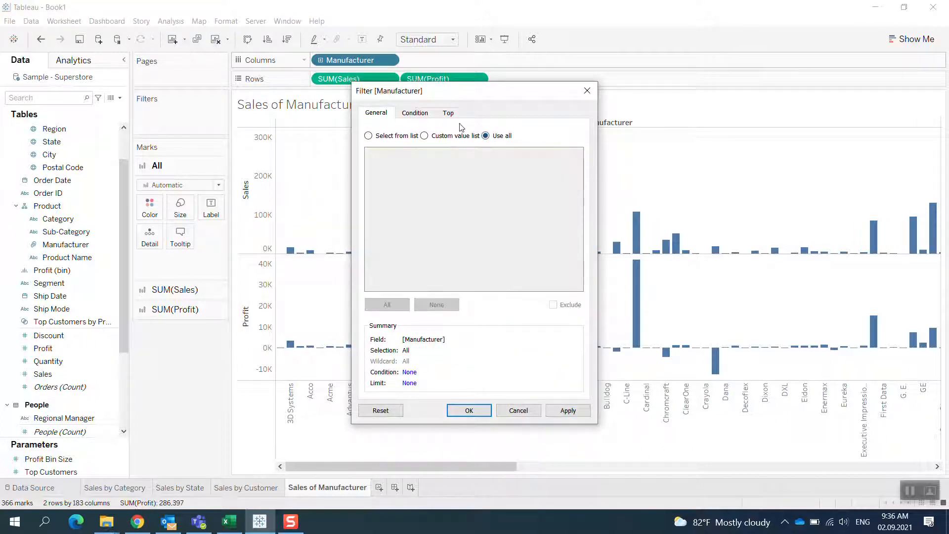
click(450, 113)
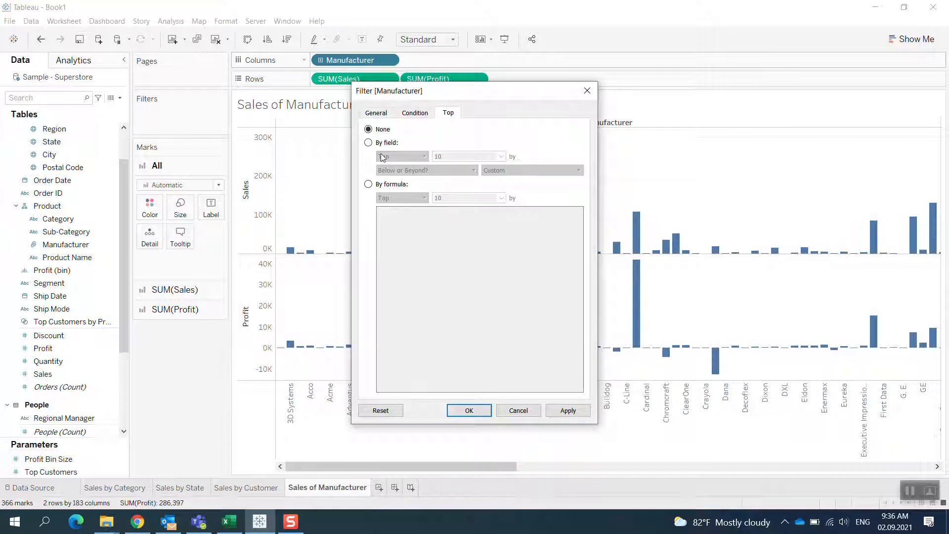
click(368, 143)
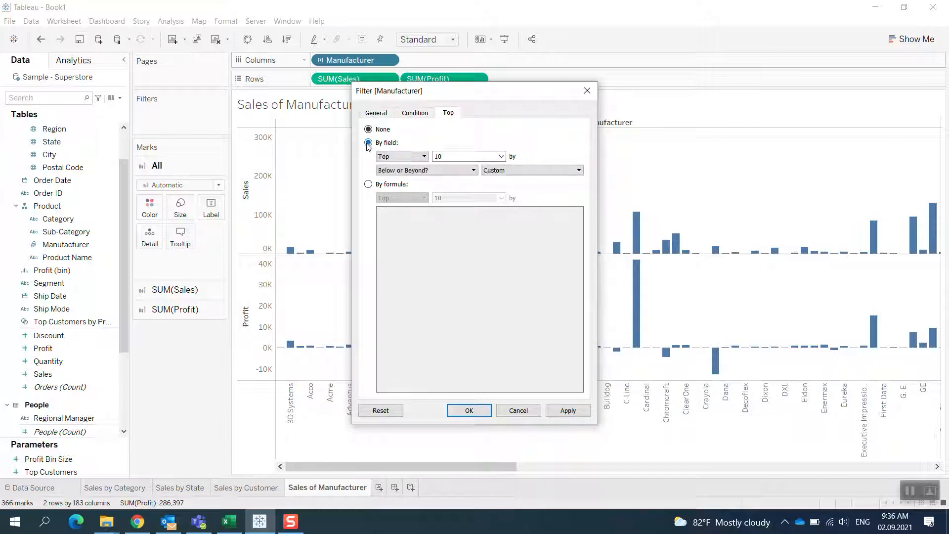
click(400, 157)
click(422, 157)
click(451, 157)
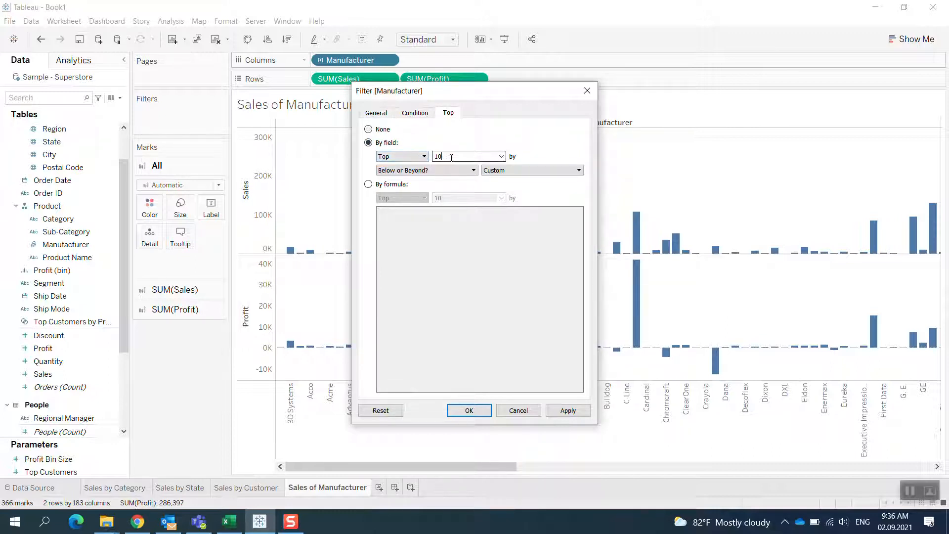
click(501, 157)
click(465, 157)
Rank the Manufacturer filter by the sum of Profit and apply it to the chart
click(471, 170)
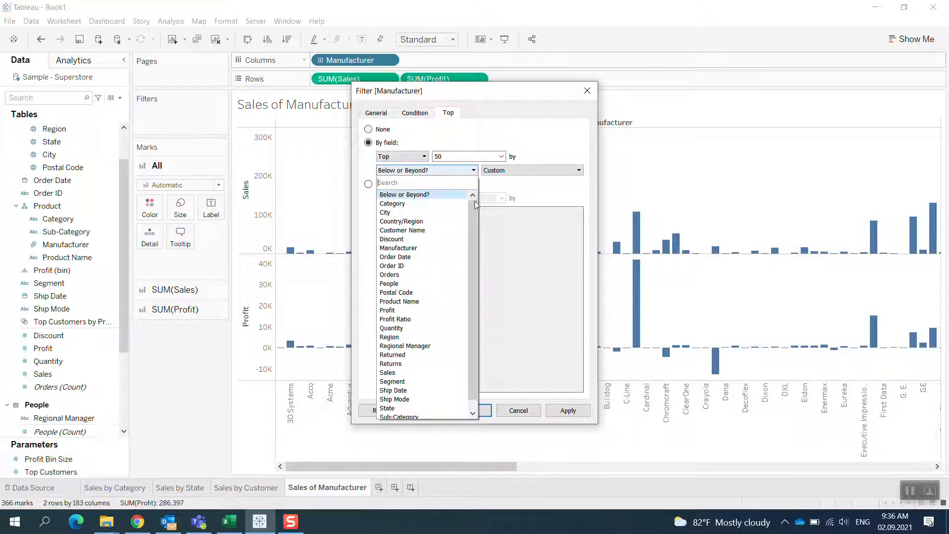
scroll(475, 254, down, 1)
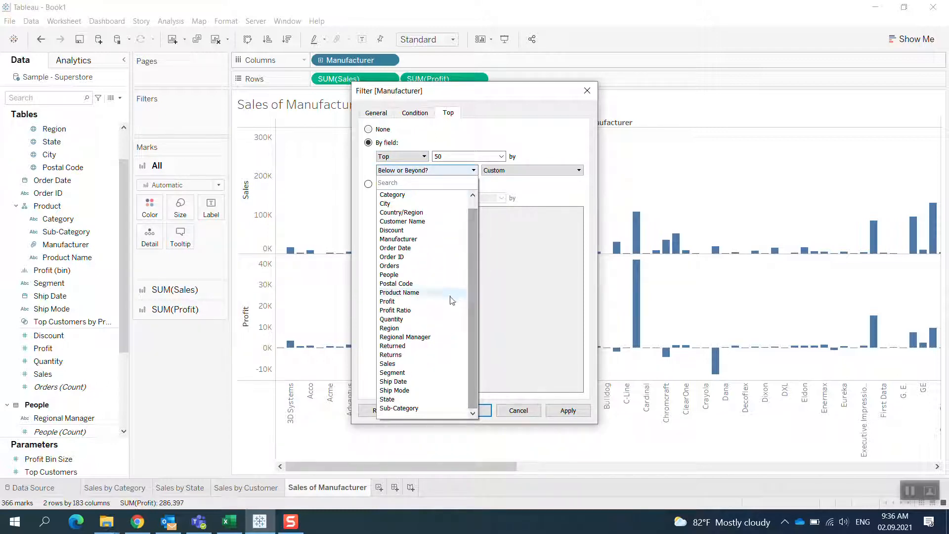
click(409, 300)
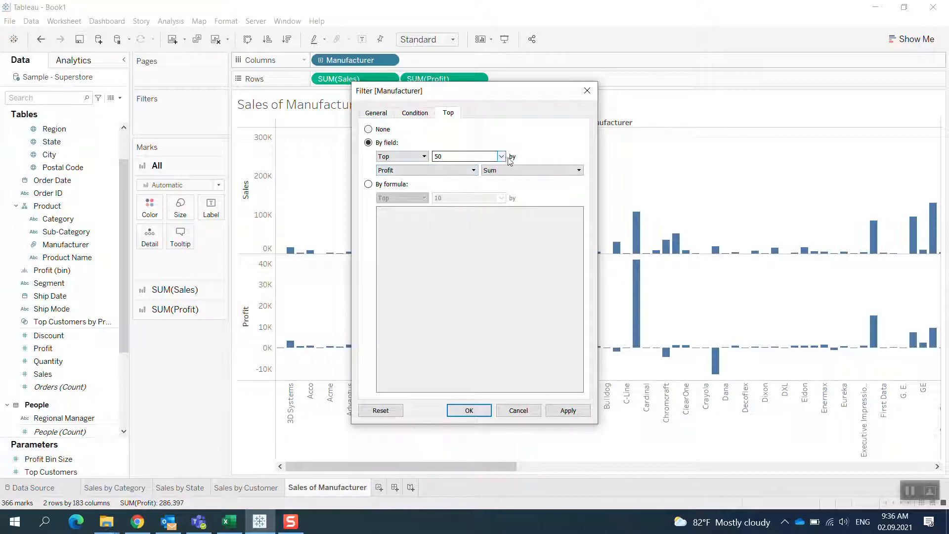
click(568, 411)
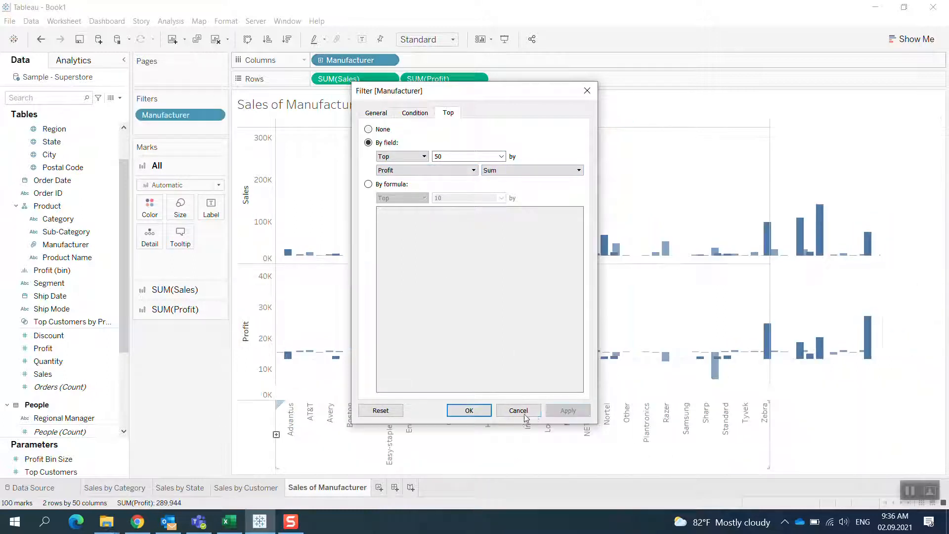
click(483, 412)
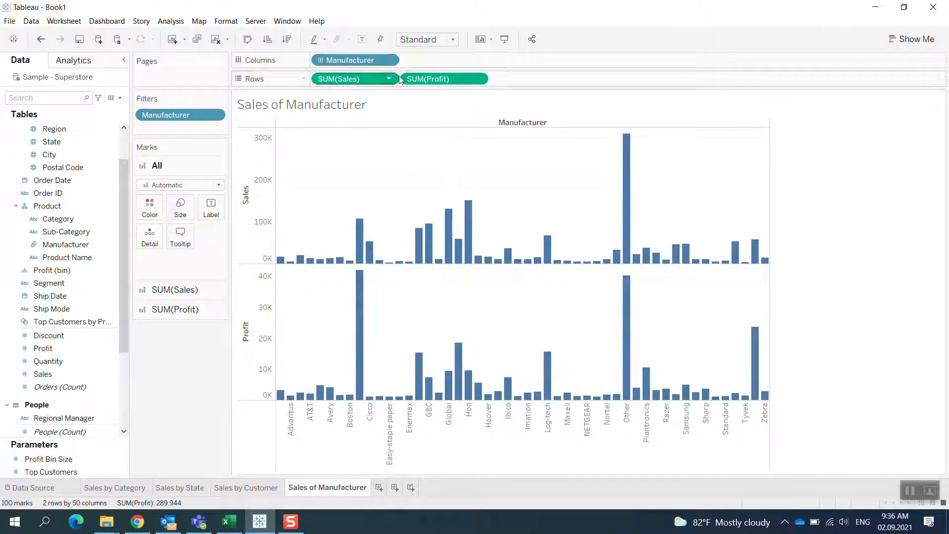
Sort the Manufacturer field on the columns by the sum of Profit in ascending order
click(389, 60)
click(349, 120)
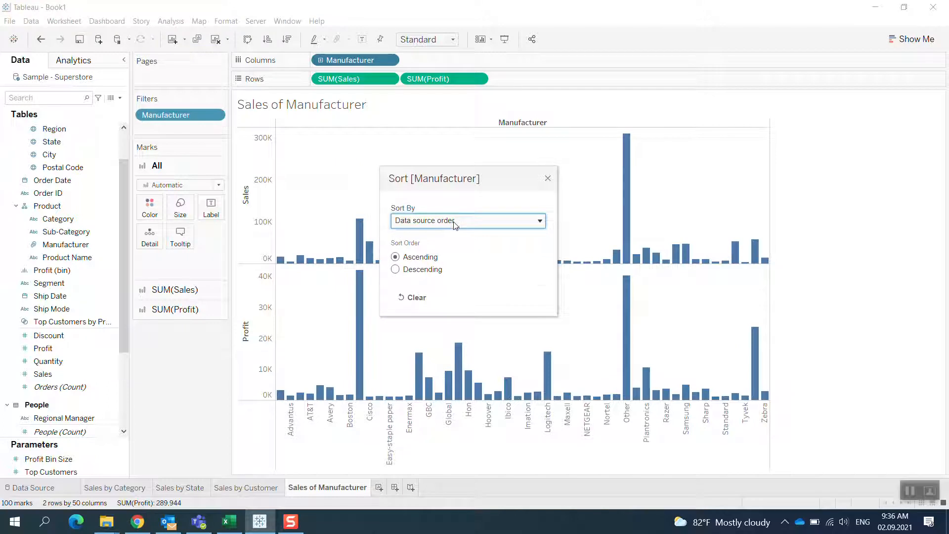
click(456, 223)
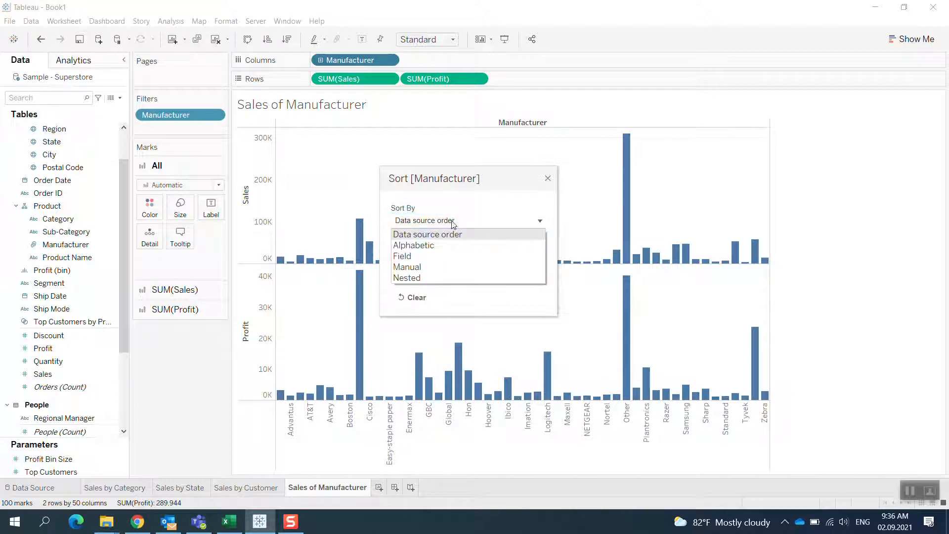
click(432, 256)
click(458, 308)
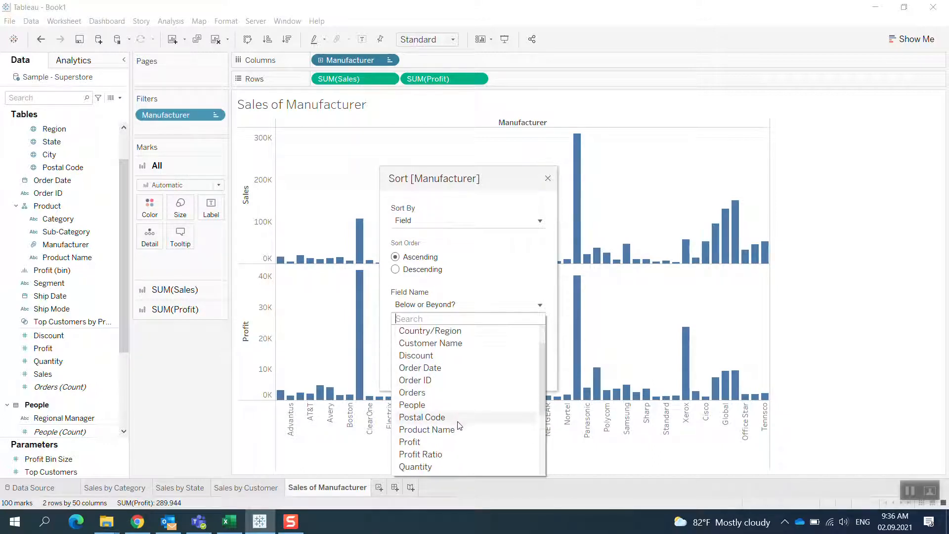
click(435, 442)
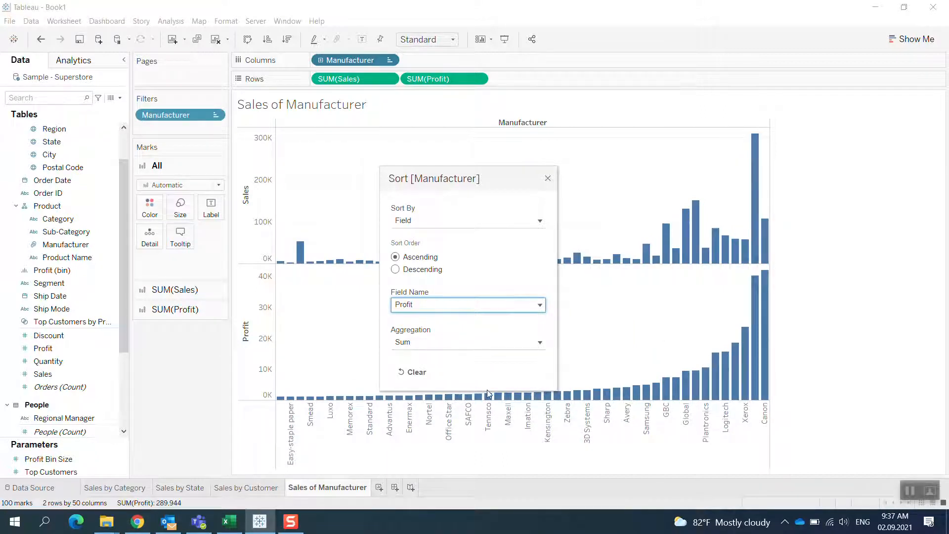
click(548, 179)
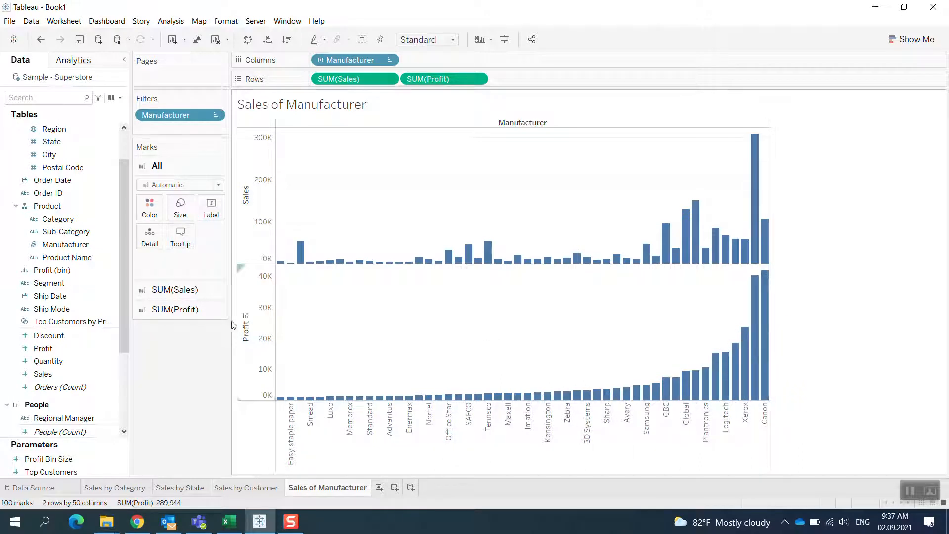
Colour the Profit bars by the sum of Profit and choose the Red-Green Diverging palette
click(200, 310)
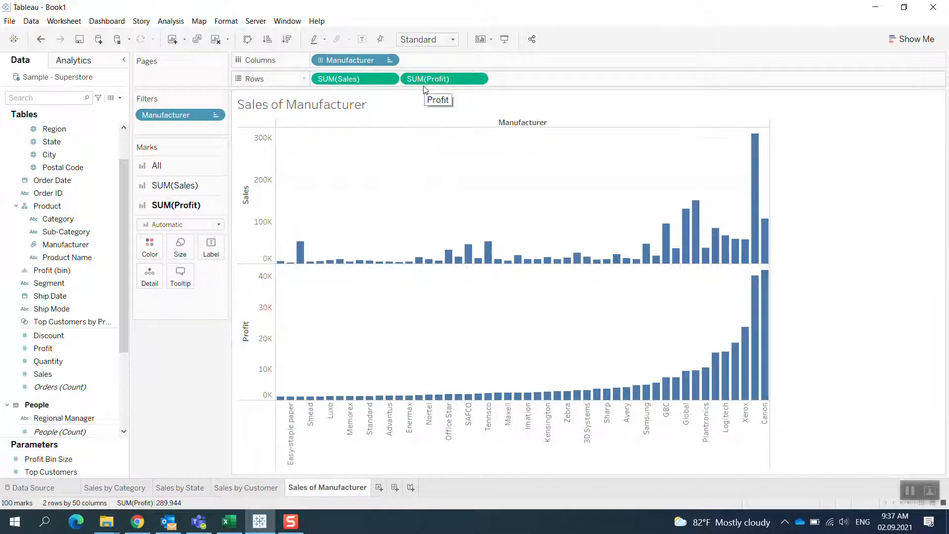
drag(428, 80, 150, 257)
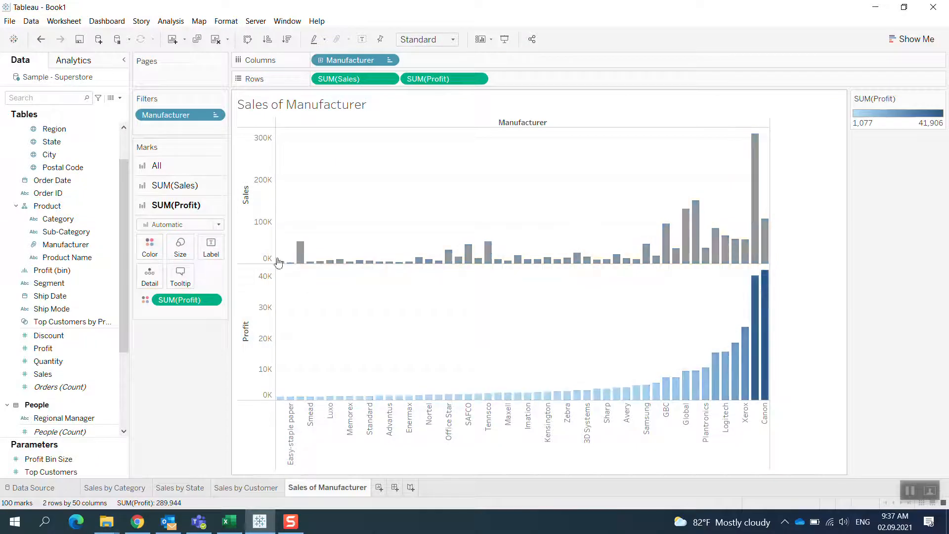
click(149, 246)
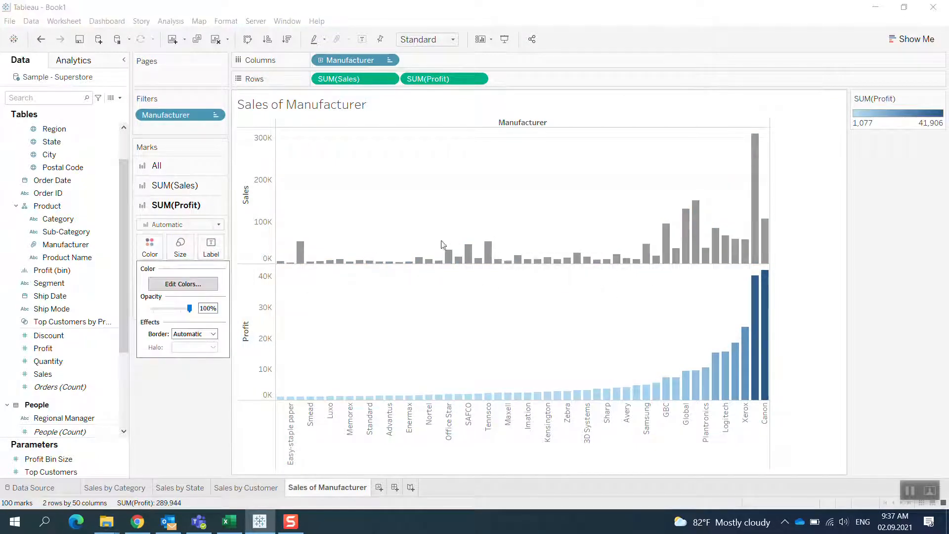
click(192, 283)
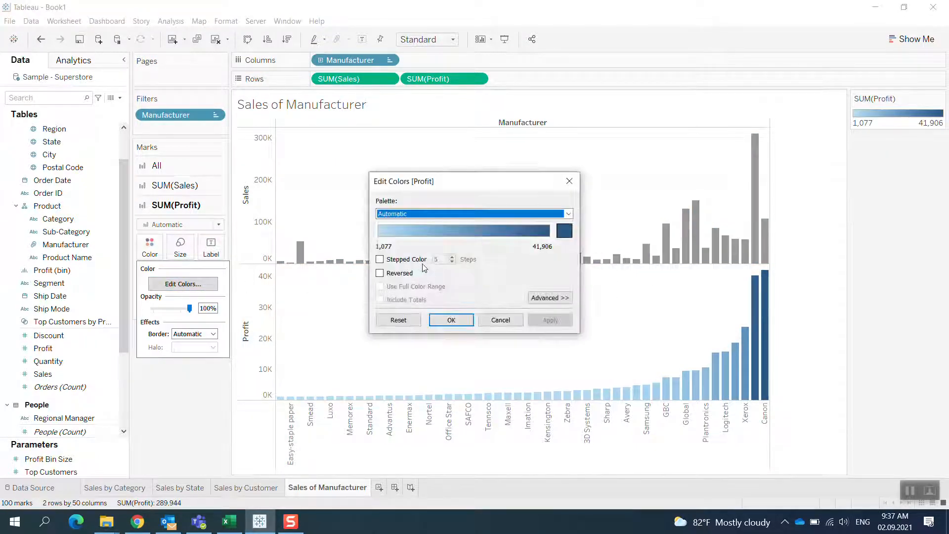
click(449, 215)
click(449, 216)
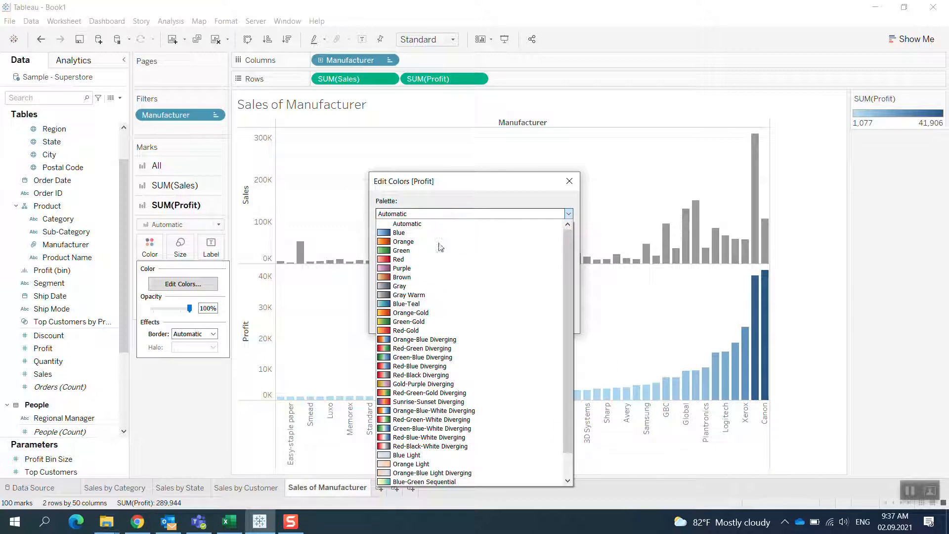
click(431, 348)
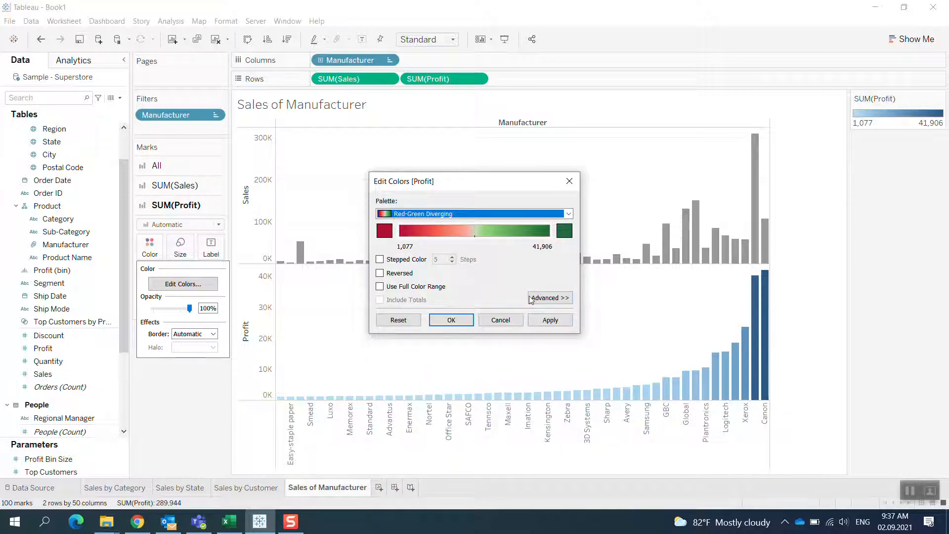
Centre the Profit colour scale at 0 and apply the palette to the chart
click(549, 297)
click(380, 345)
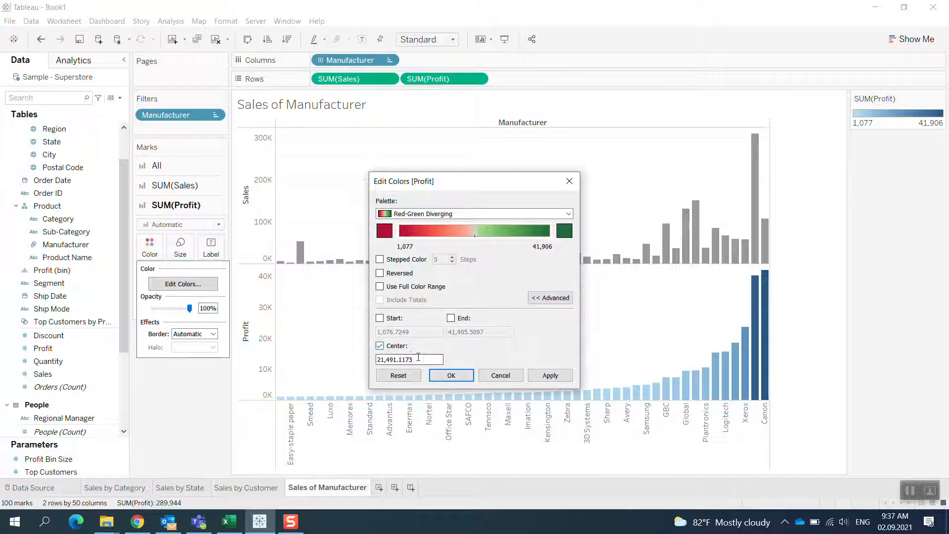
key(Tab)
text(0)
click(551, 376)
click(452, 375)
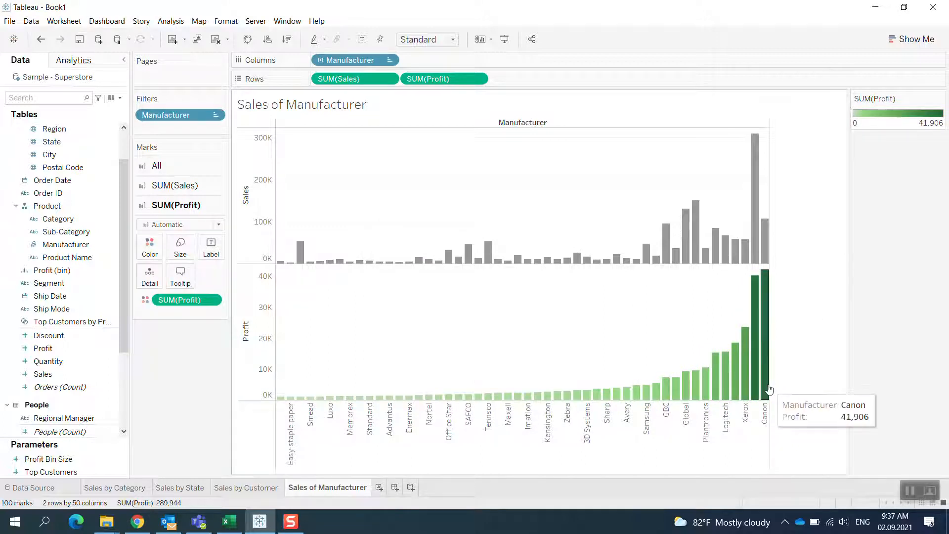
Examine the sales and profit of the most profitable manufacturers in the chart
mouse_move(767, 396)
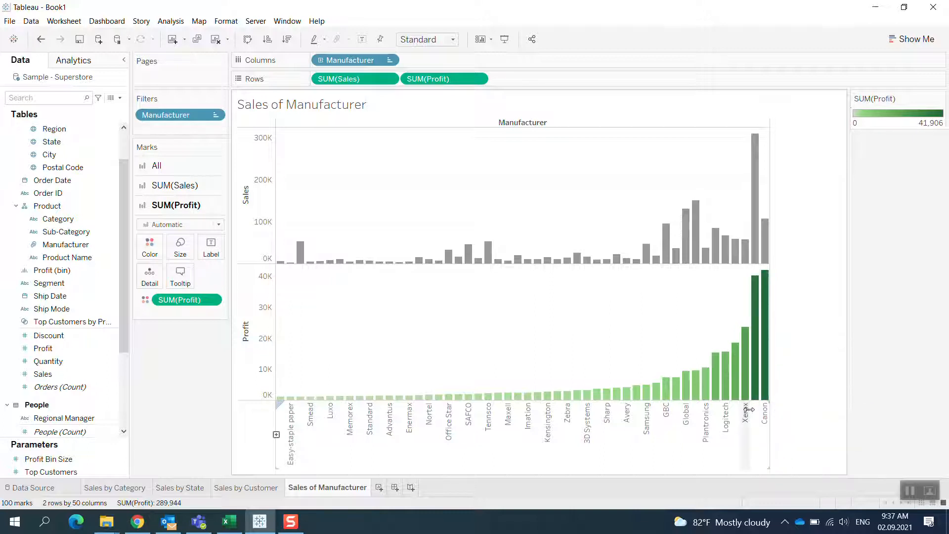
mouse_move(754, 380)
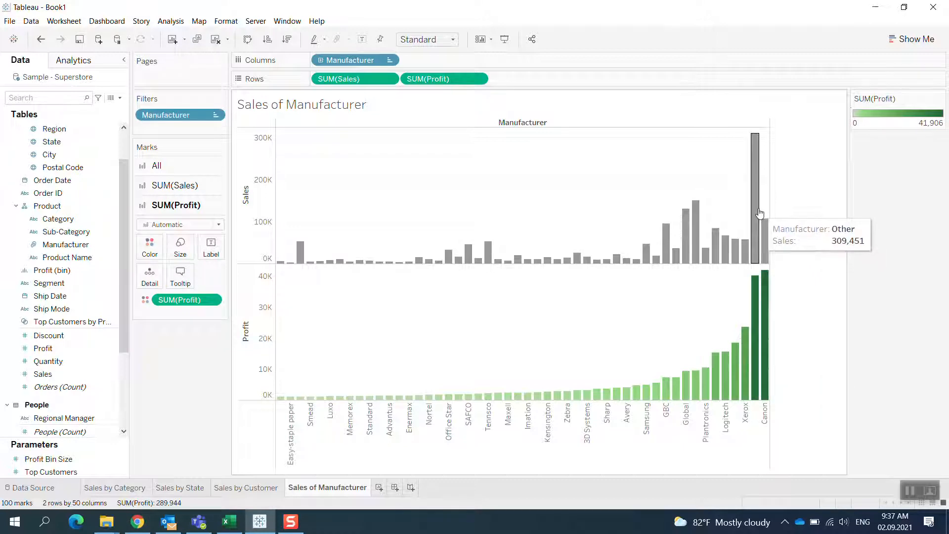
mouse_move(746, 357)
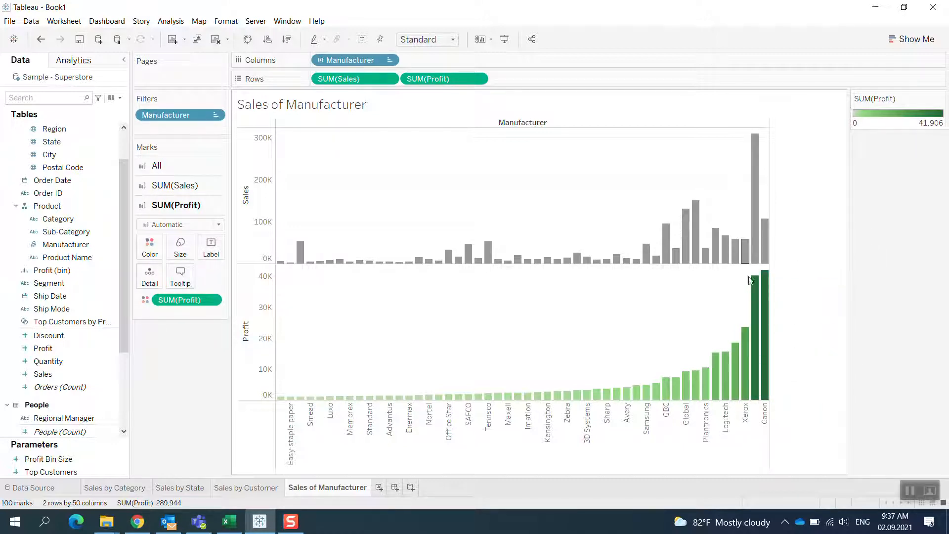
mouse_move(697, 241)
mouse_move(702, 386)
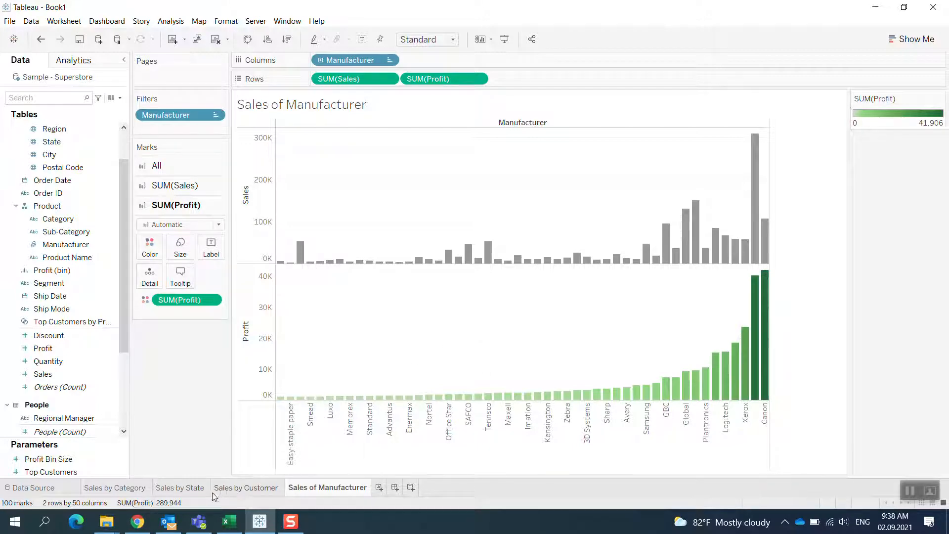
Review the category, state, customer and manufacturer sheets, and add a new dashboard to the workbook
click(130, 489)
click(178, 488)
click(246, 488)
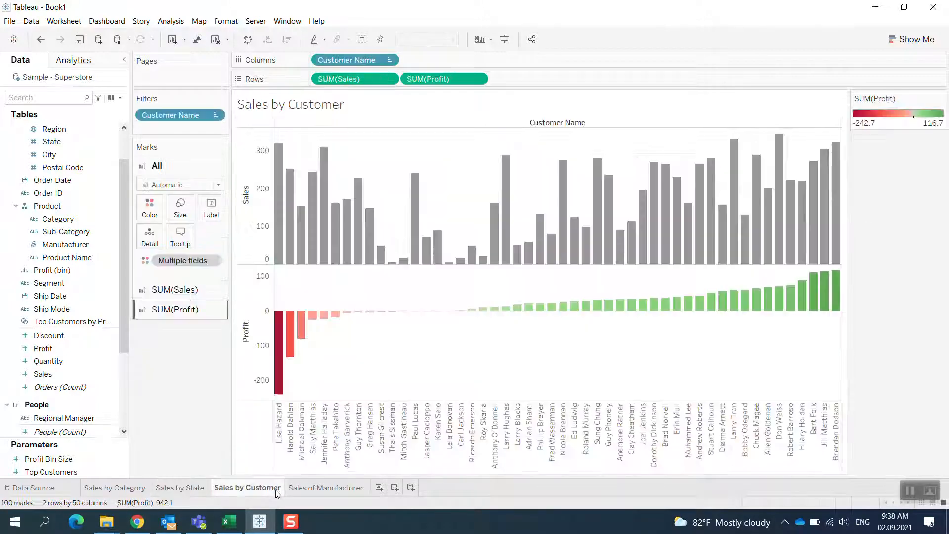
click(295, 489)
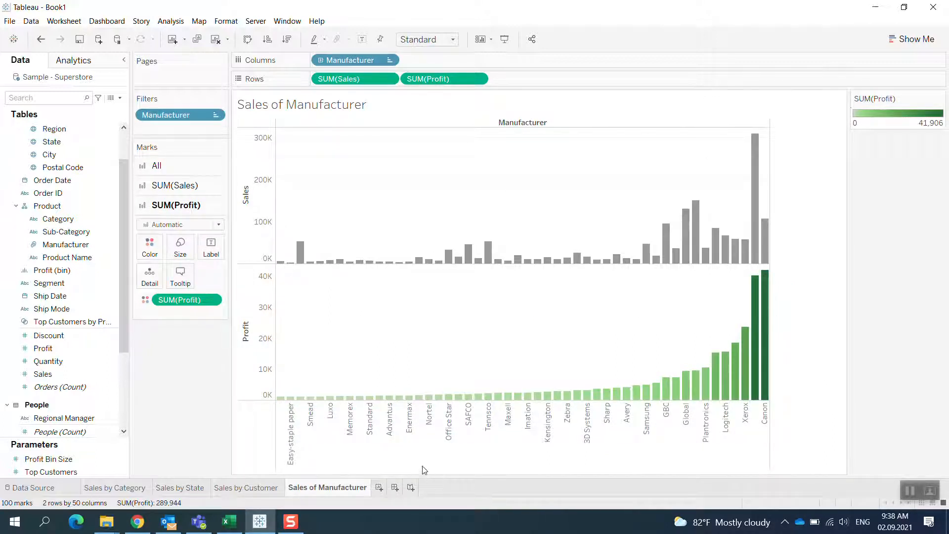
click(395, 488)
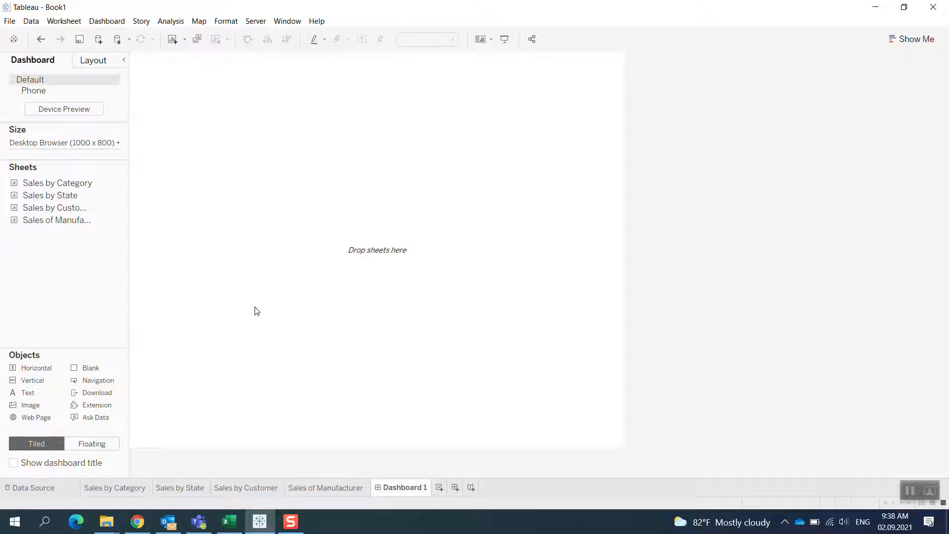
Switch to Macro.xlsx in Excel and read the dashboard guidelines on objectives, simplification and interactivity
mouse_move(228, 528)
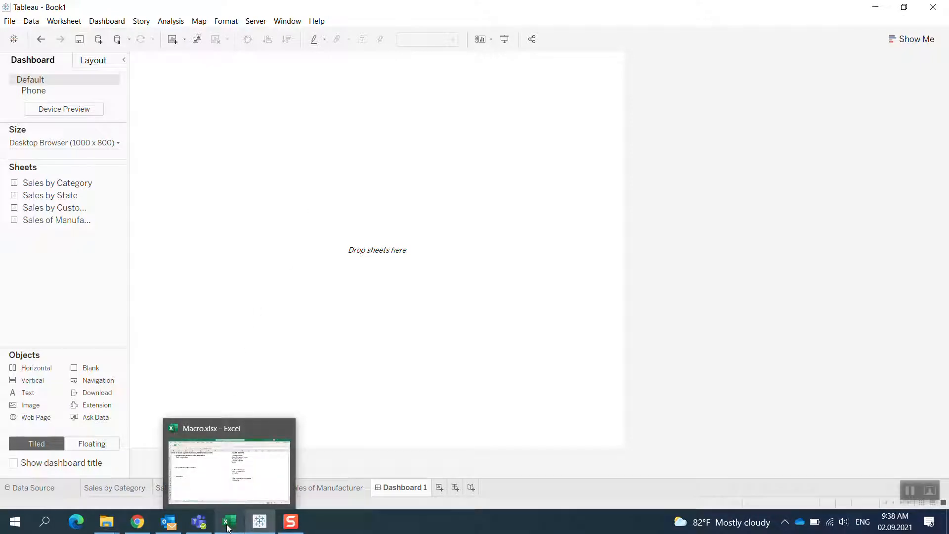
click(228, 528)
drag(64, 131, 149, 146)
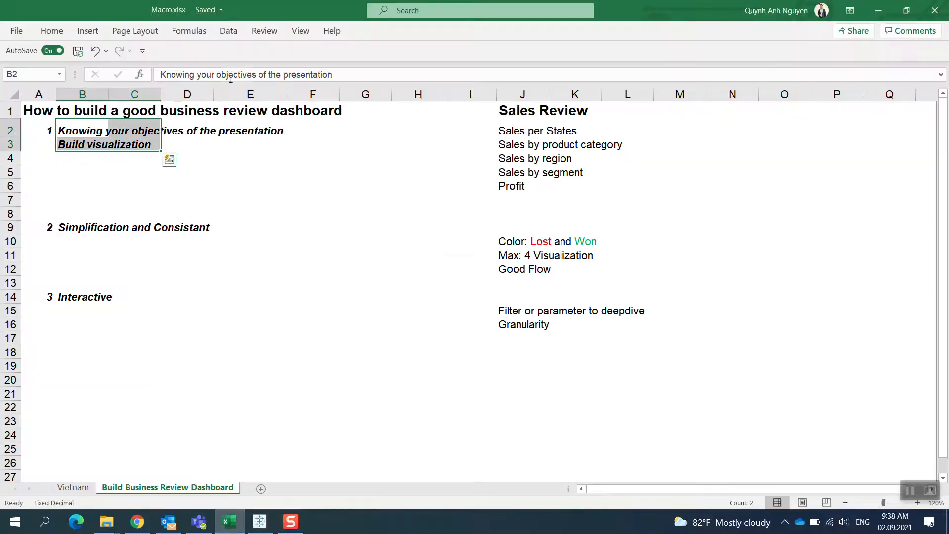
click(115, 140)
drag(90, 131, 592, 183)
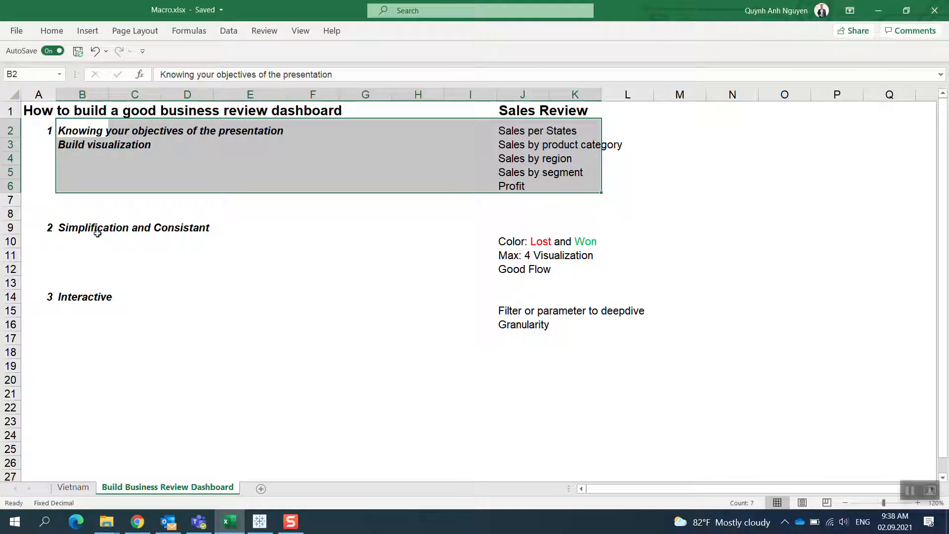
drag(95, 228, 613, 255)
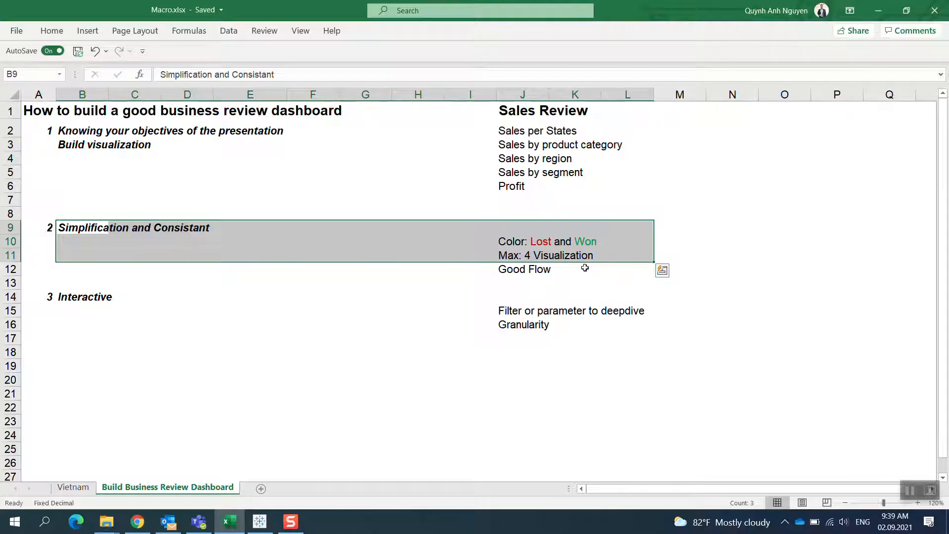
click(580, 269)
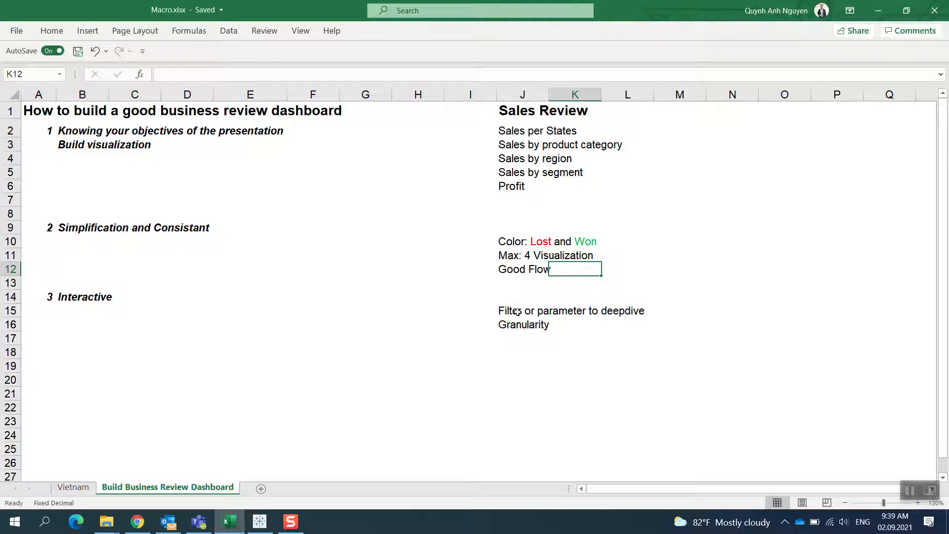
drag(518, 312, 648, 322)
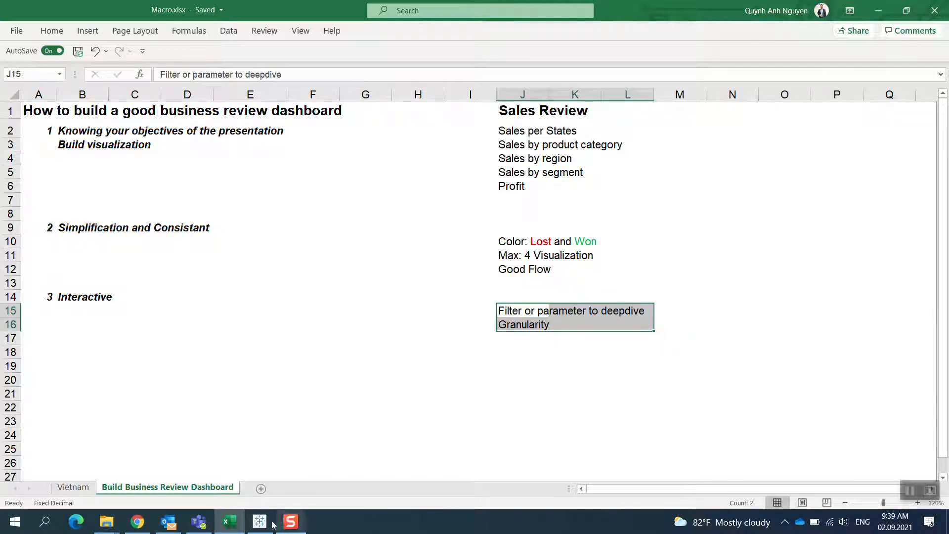
Switch back to Tableau and check the preset fixed sizes offered for the dashboard
click(259, 529)
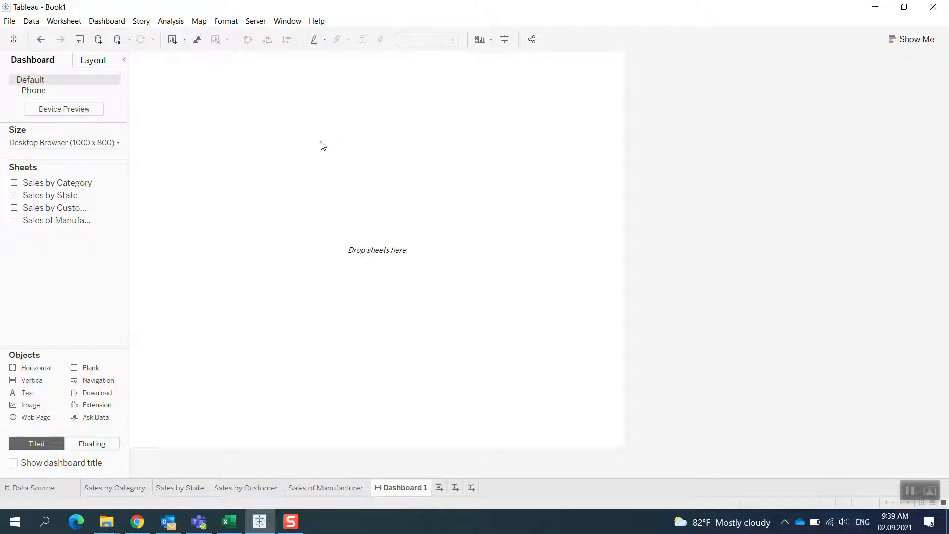
click(119, 145)
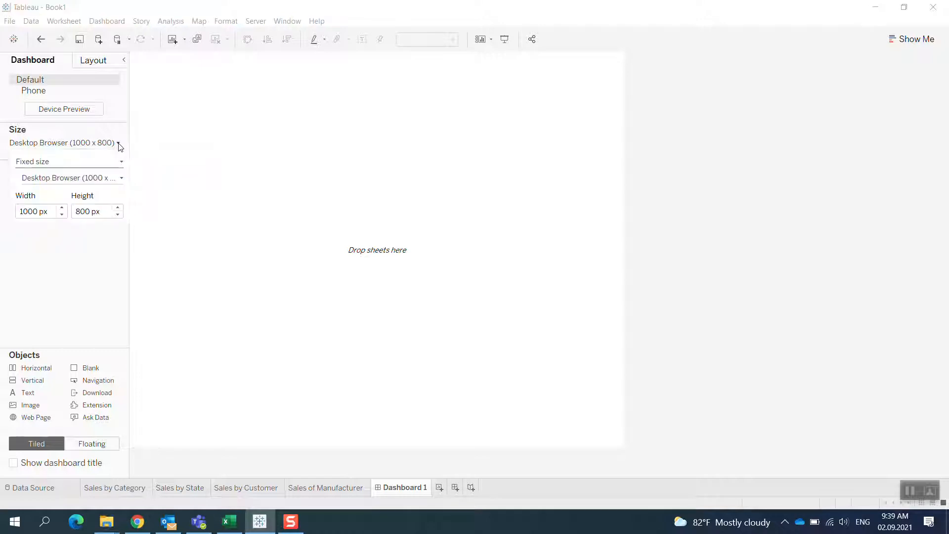
click(121, 179)
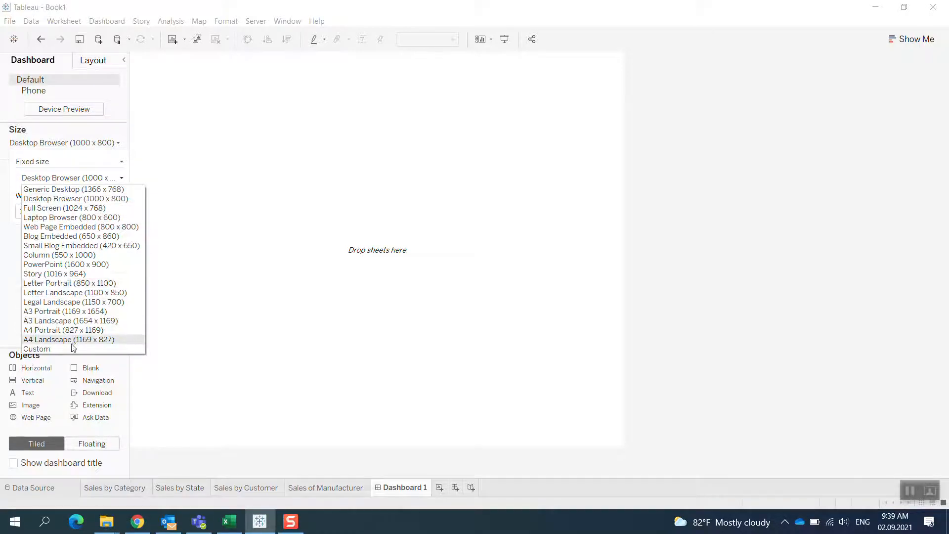
click(198, 197)
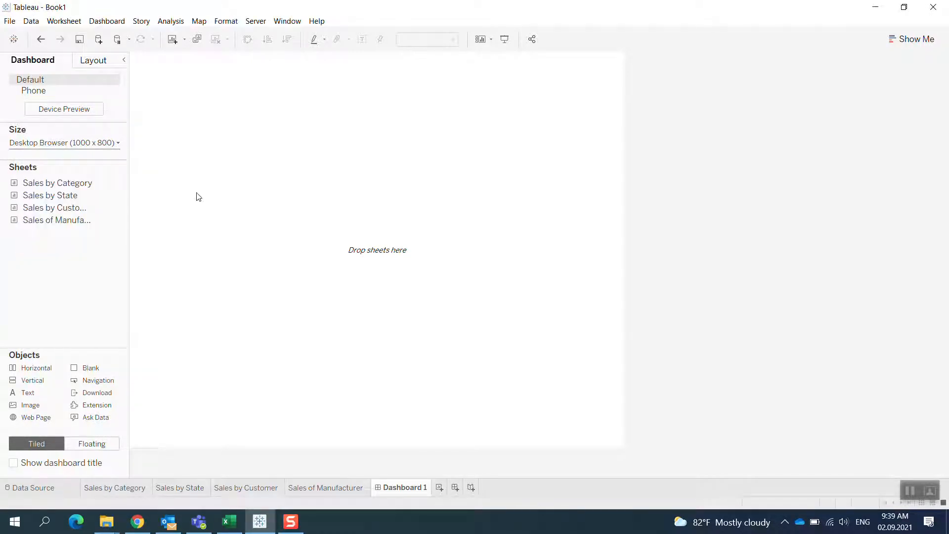
Preview the empty dashboard on the Desktop, Tablet and Phone device types, and leave the device preview
click(72, 112)
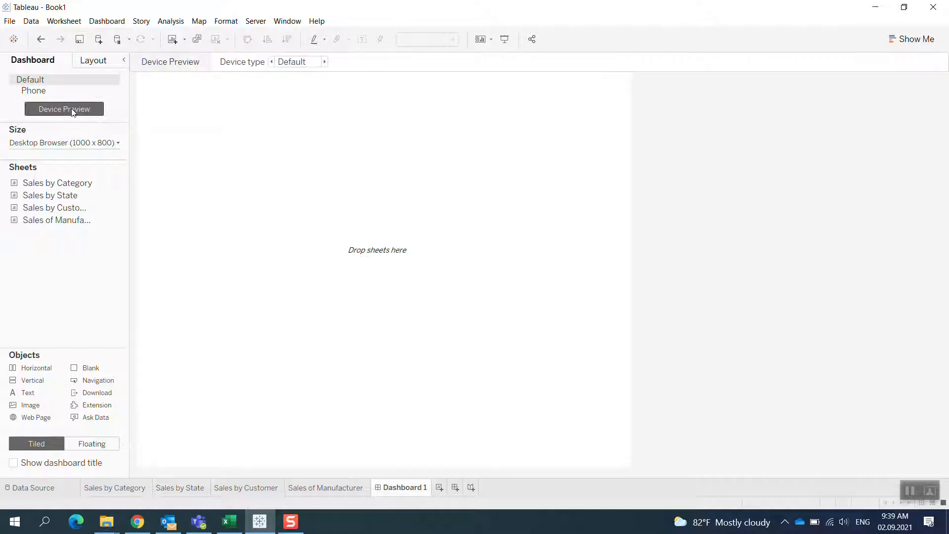
click(325, 62)
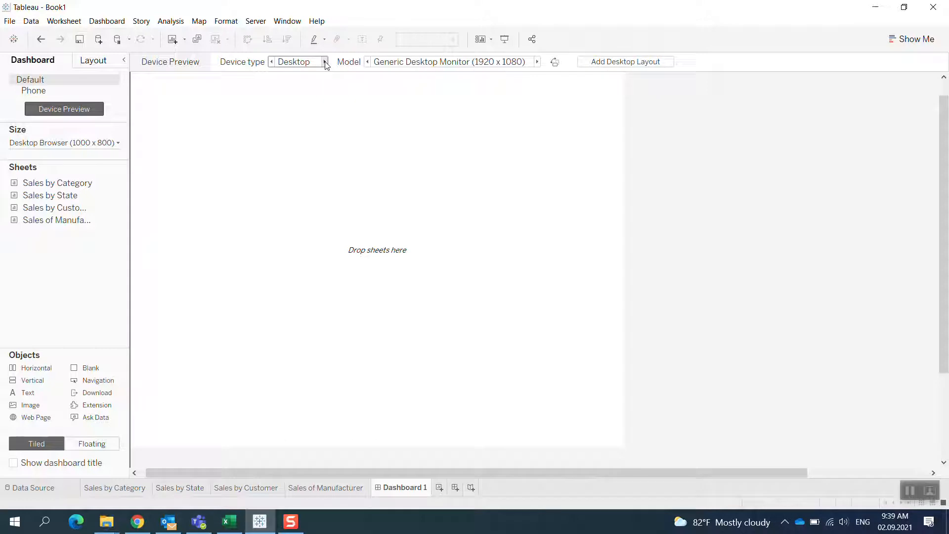
click(325, 62)
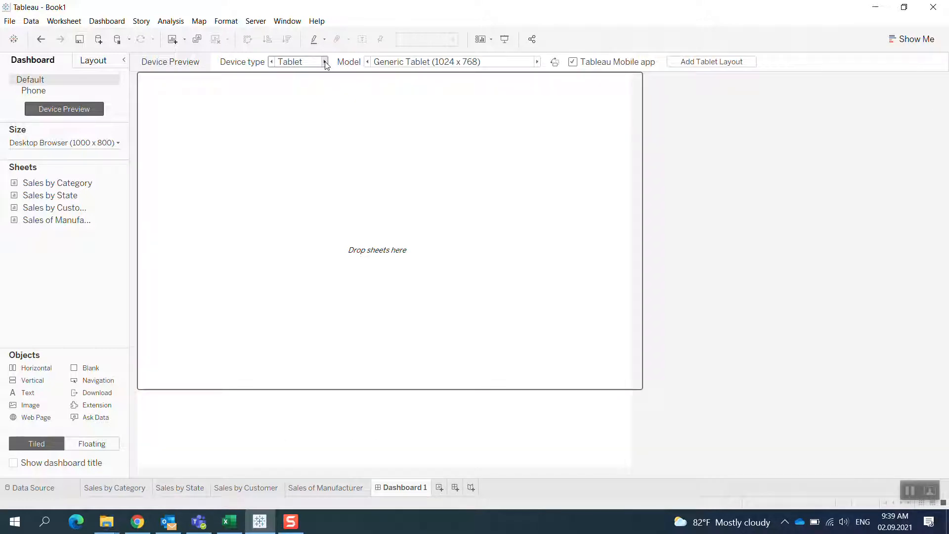
click(325, 62)
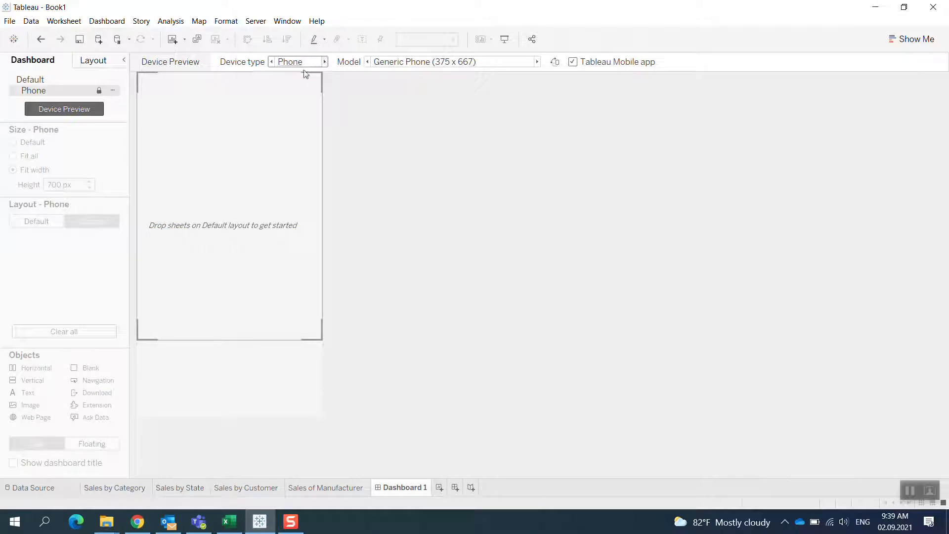
click(64, 110)
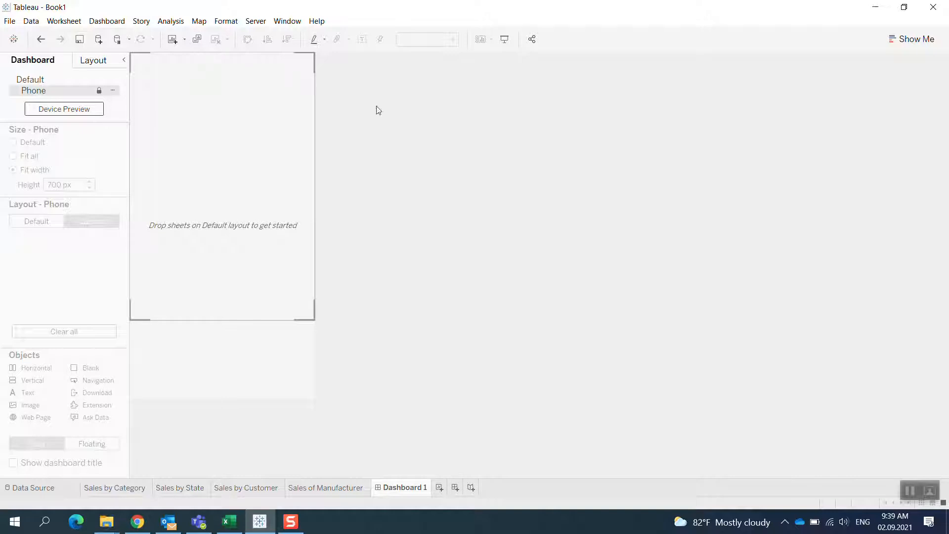
Return to the Default layout and set the dashboard's fixed size to Generic Desktop (1366 x 768)
click(42, 81)
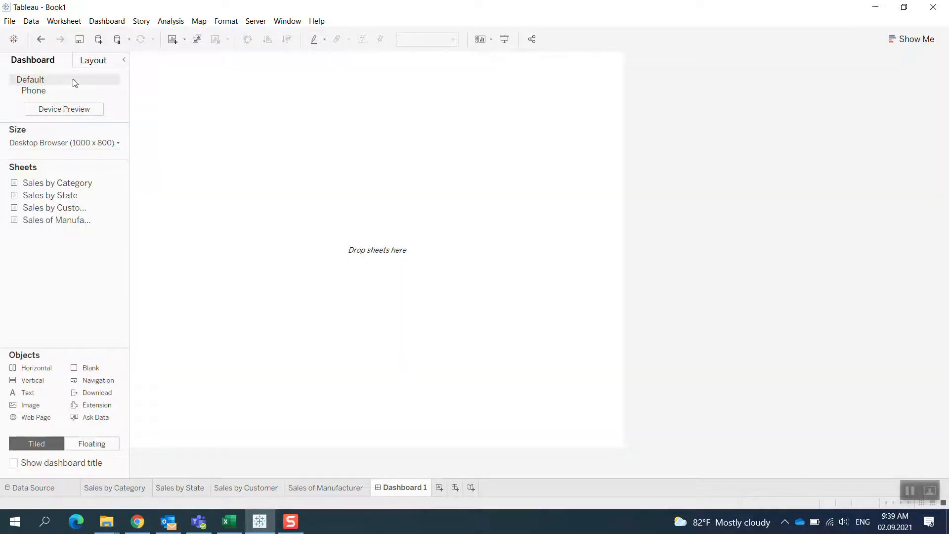
click(86, 144)
click(79, 165)
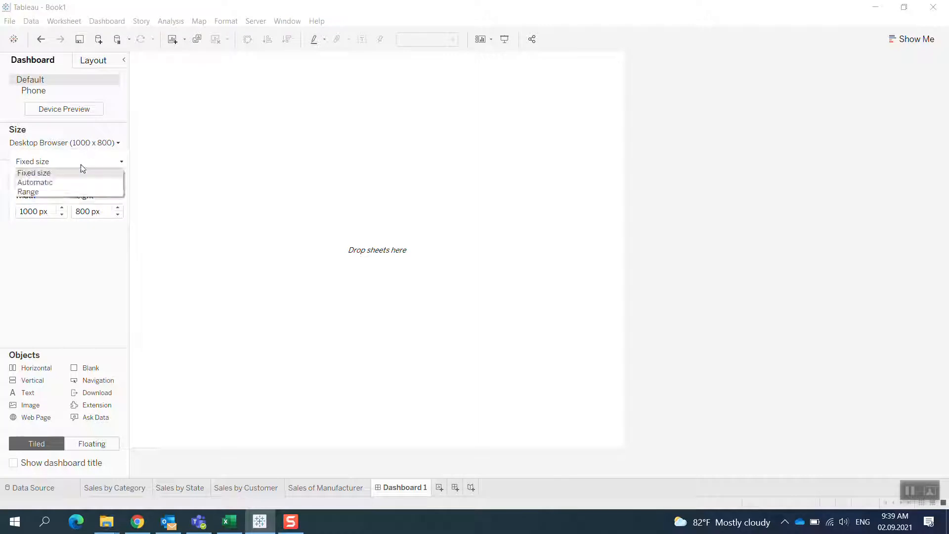
click(82, 145)
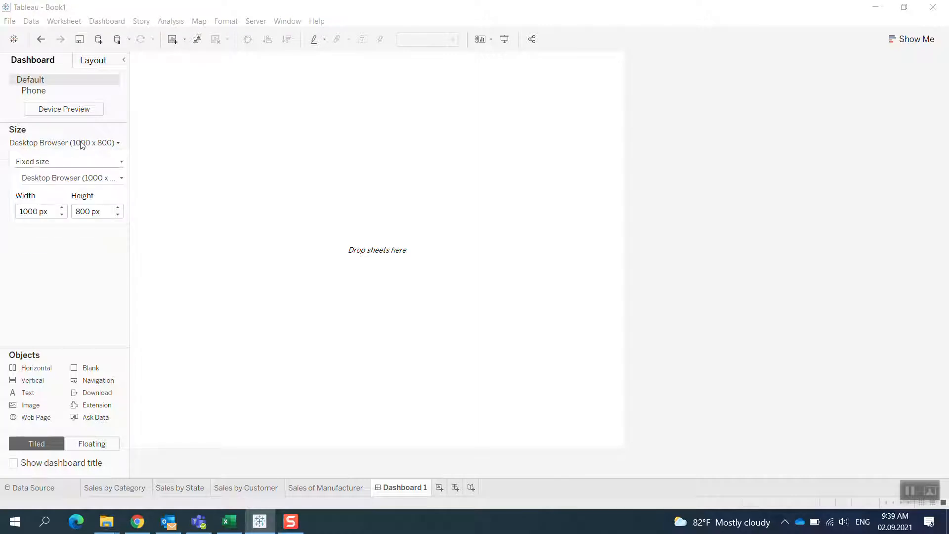
click(82, 144)
click(117, 144)
click(82, 180)
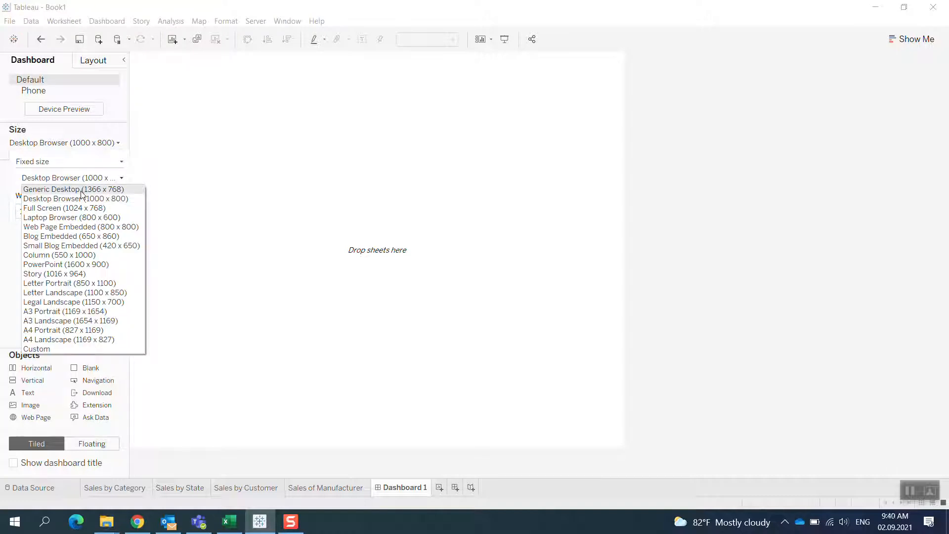
click(82, 191)
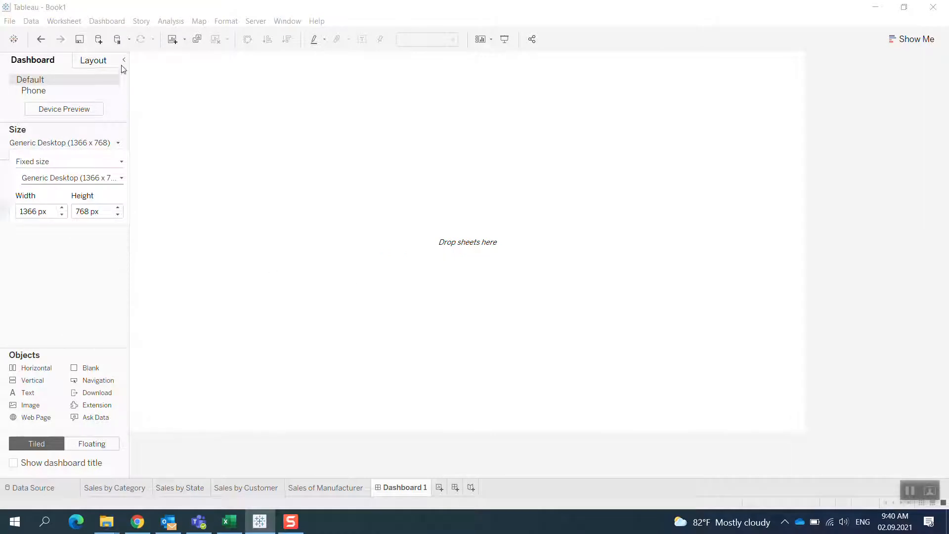
click(109, 276)
mouse_move(95, 196)
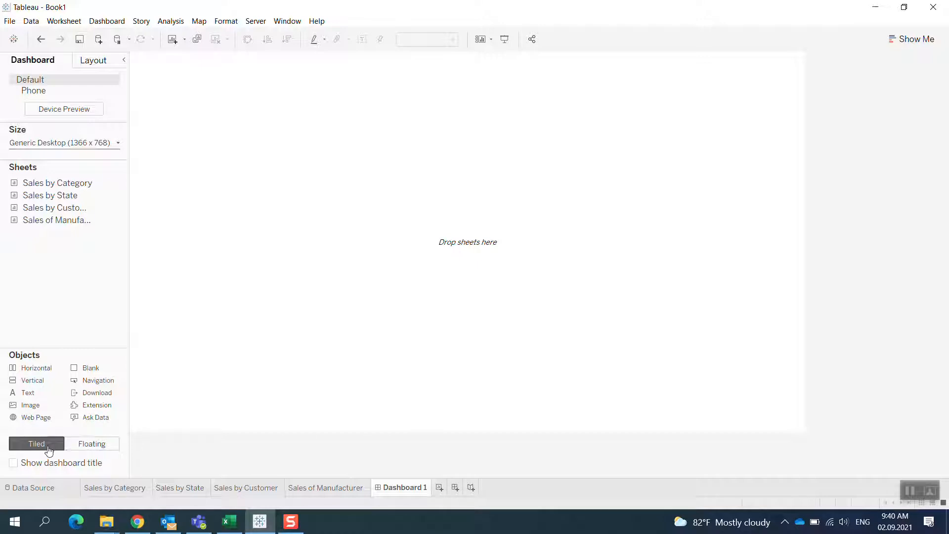
Try Sales by Category as an enlarged, repositioned floating sheet, remove it, and return to tiled placement
click(97, 446)
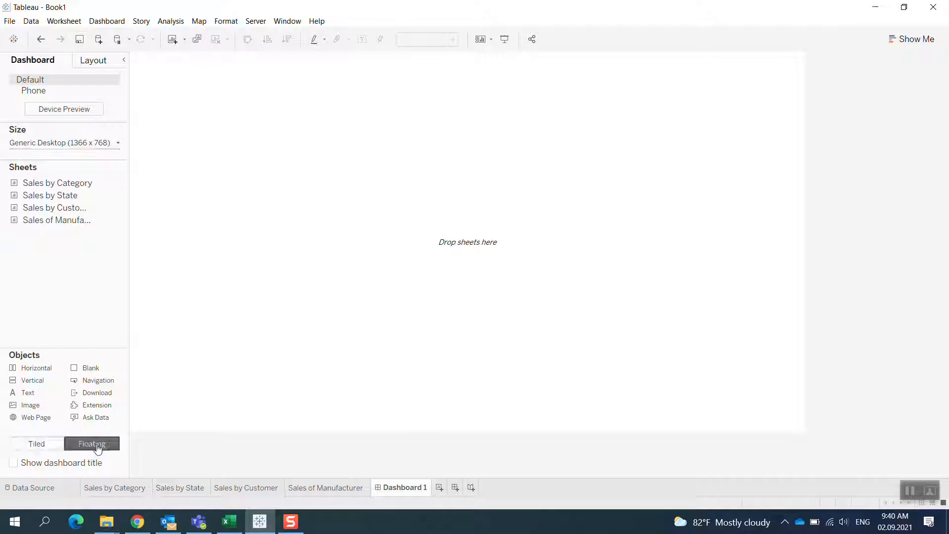
drag(244, 192, 306, 182)
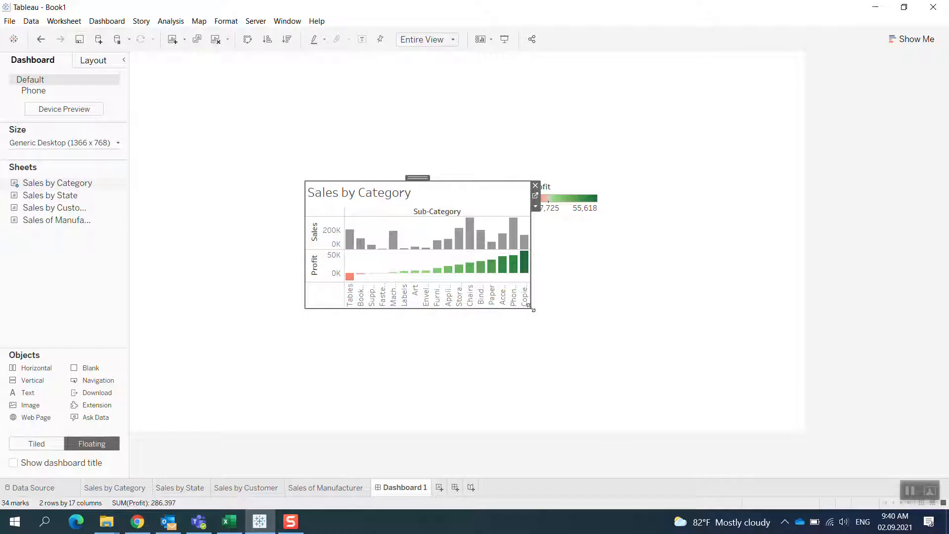
drag(531, 309, 651, 386)
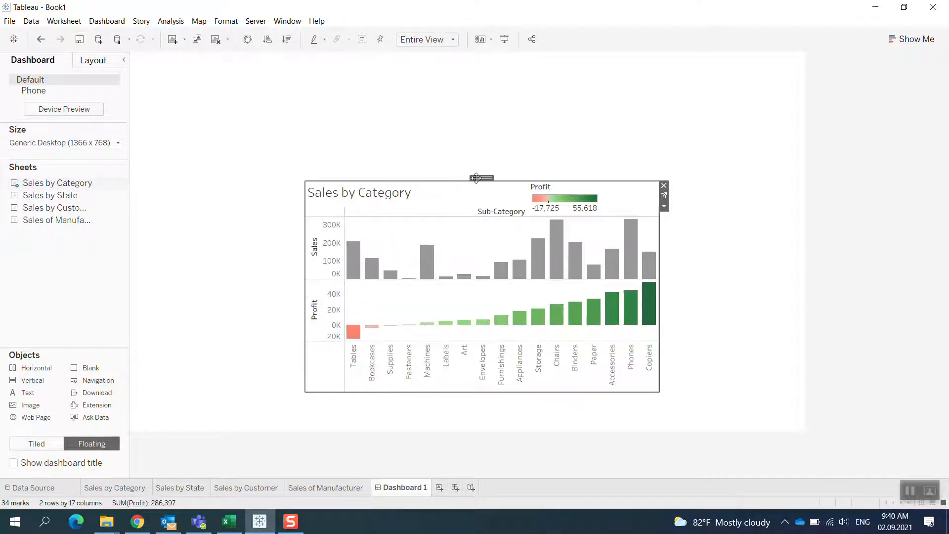
drag(477, 176, 315, 141)
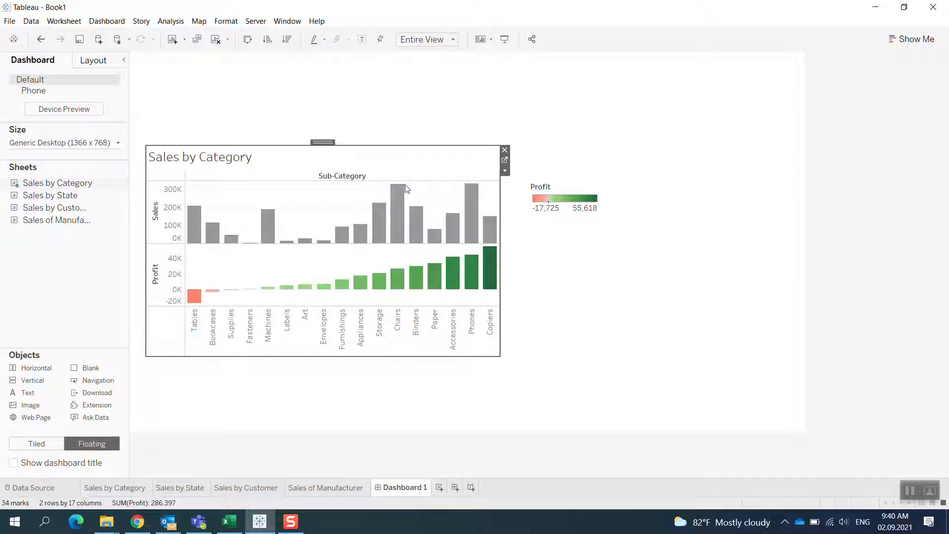
click(505, 150)
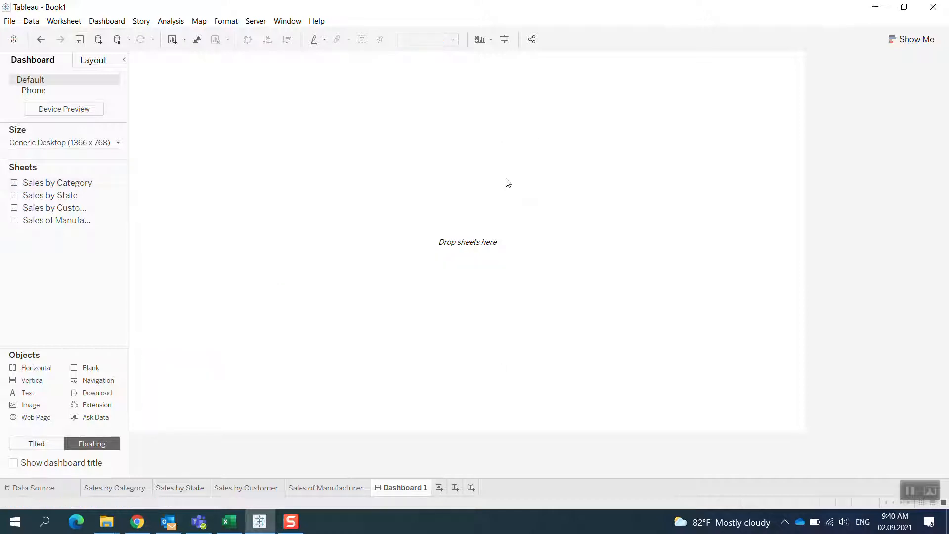
click(35, 445)
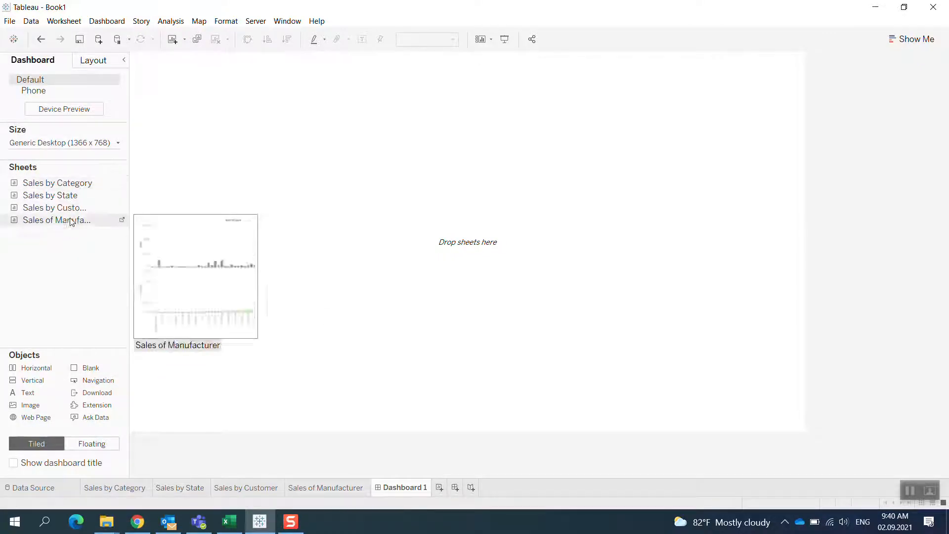
Add Sales by Category to the dashboard as a tiled sheet and place Sales by State to its right
mouse_move(72, 195)
drag(72, 183, 212, 125)
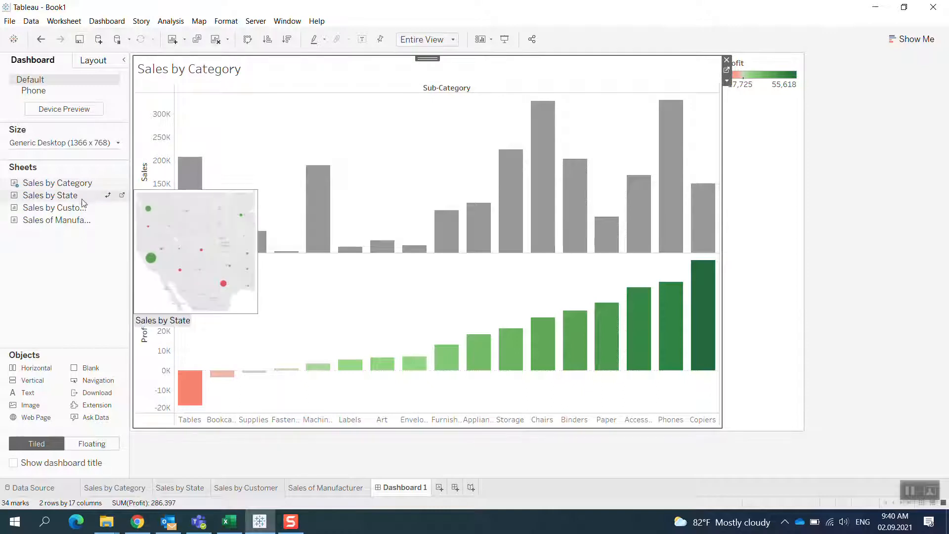
mouse_move(49, 195)
mouse_down()
mouse_move(366, 222)
mouse_move(628, 218)
mouse_up()
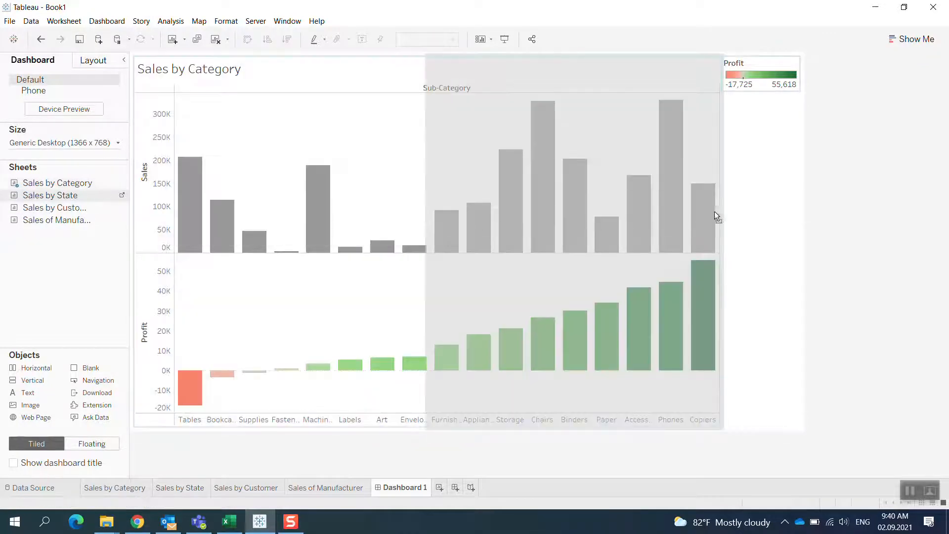
mouse_move(714, 212)
mouse_down()
mouse_move(744, 210)
mouse_move(690, 213)
mouse_up()
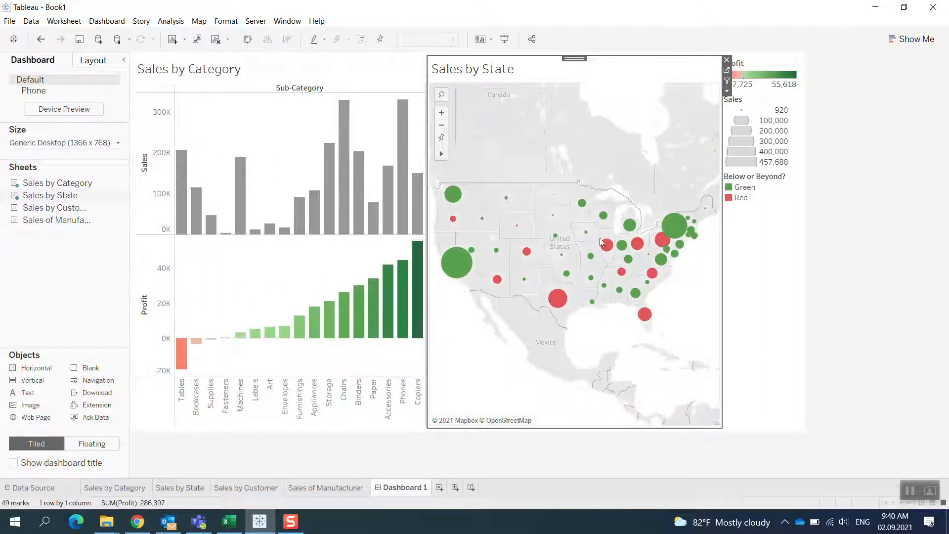
Remove the Profit, Sales and Below or Beyond? legends from the dashboard
click(784, 67)
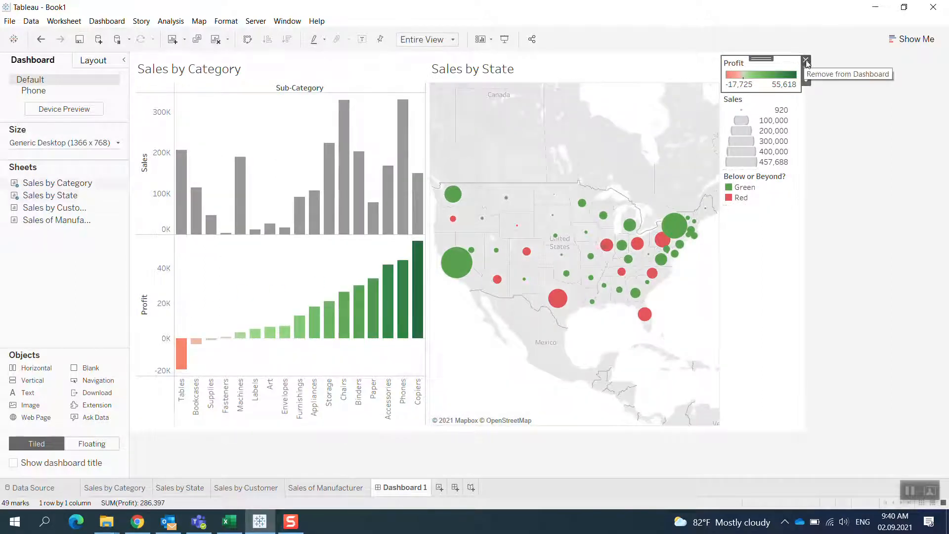
click(809, 62)
click(801, 68)
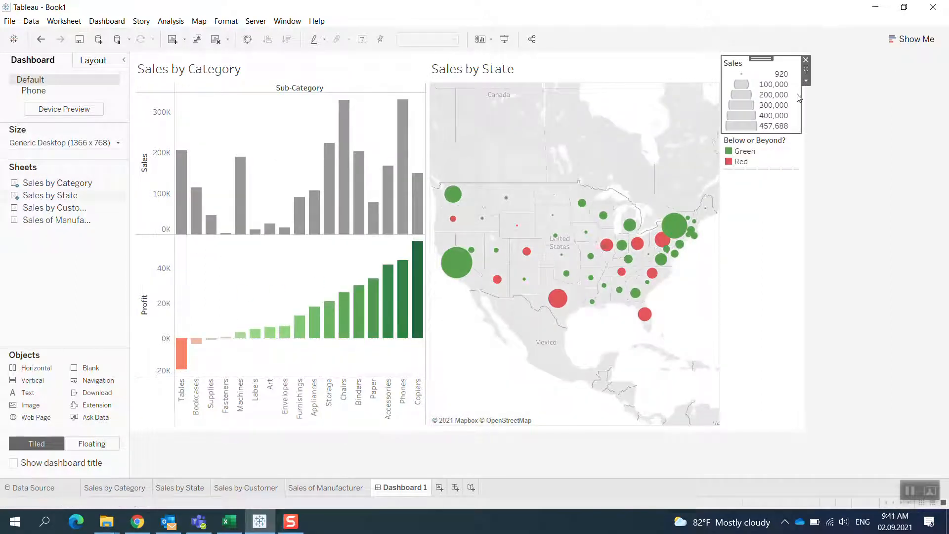
click(809, 63)
click(796, 64)
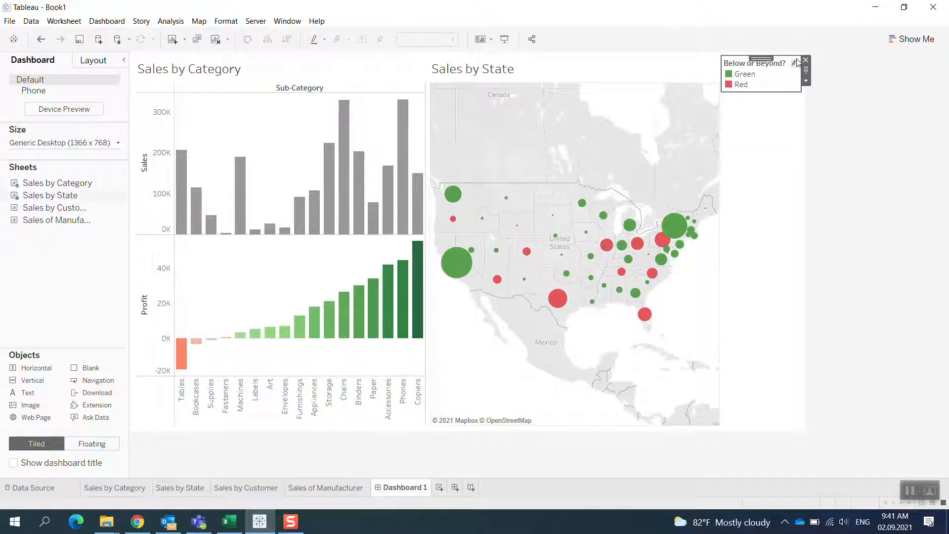
click(805, 58)
click(344, 280)
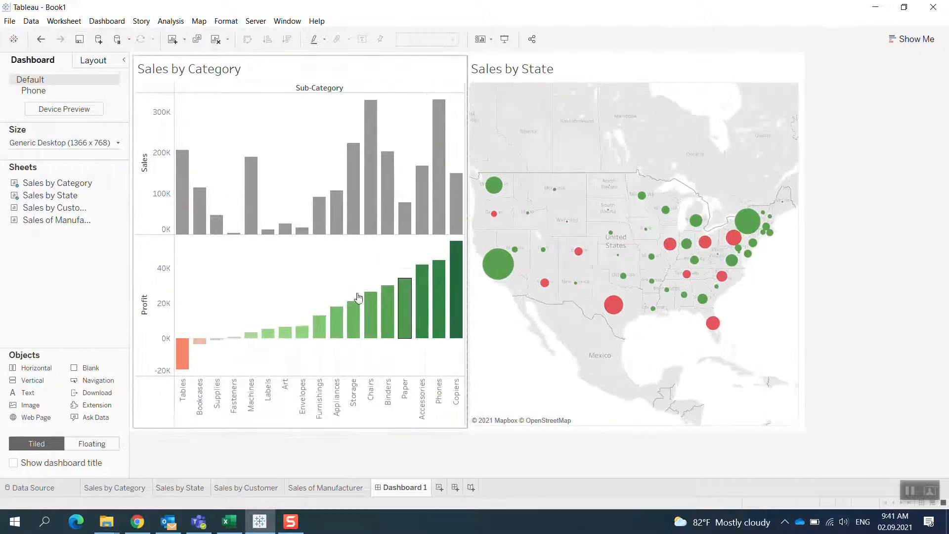
Add Sales by Customer above Sales by Category, and insert Sales of Manufacturer between the two
mouse_move(108, 216)
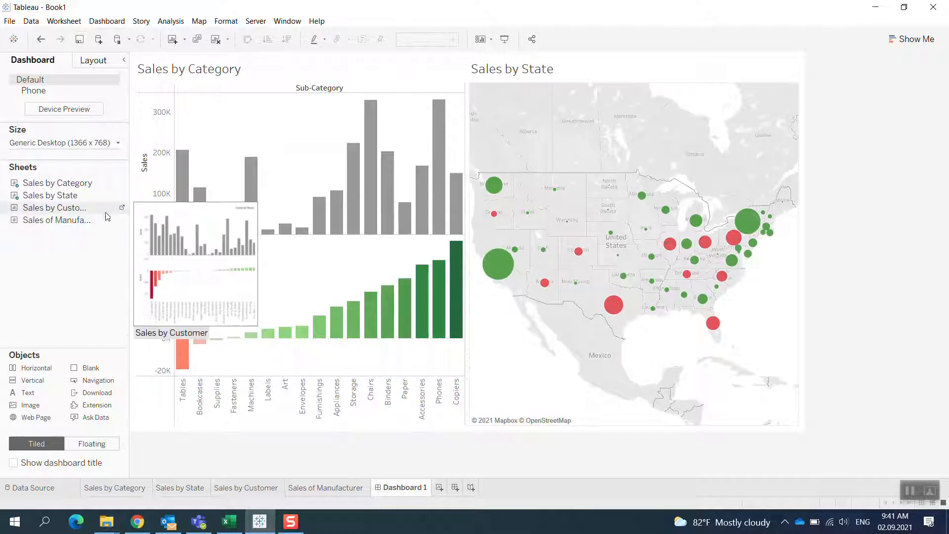
mouse_move(84, 215)
mouse_down()
mouse_move(235, 350)
mouse_move(300, 359)
mouse_move(299, 171)
mouse_up()
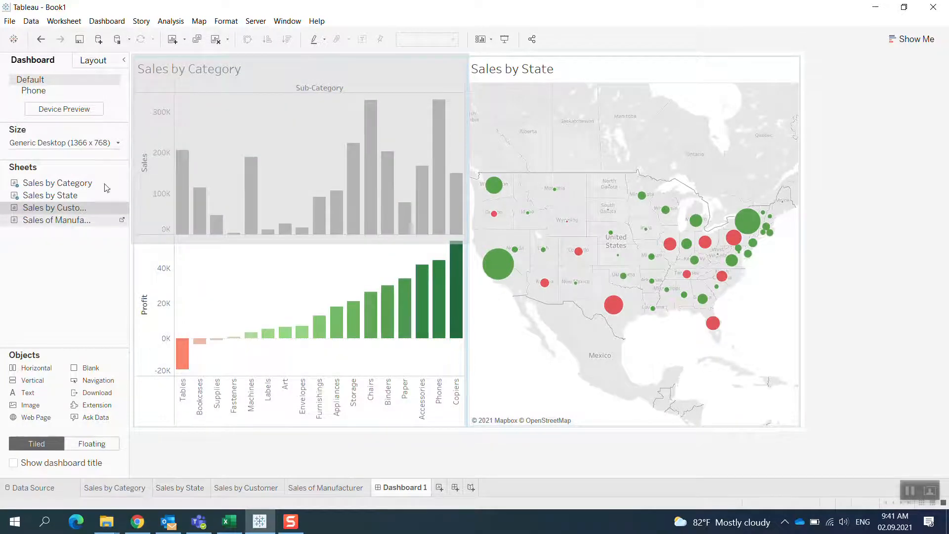
mouse_move(65, 225)
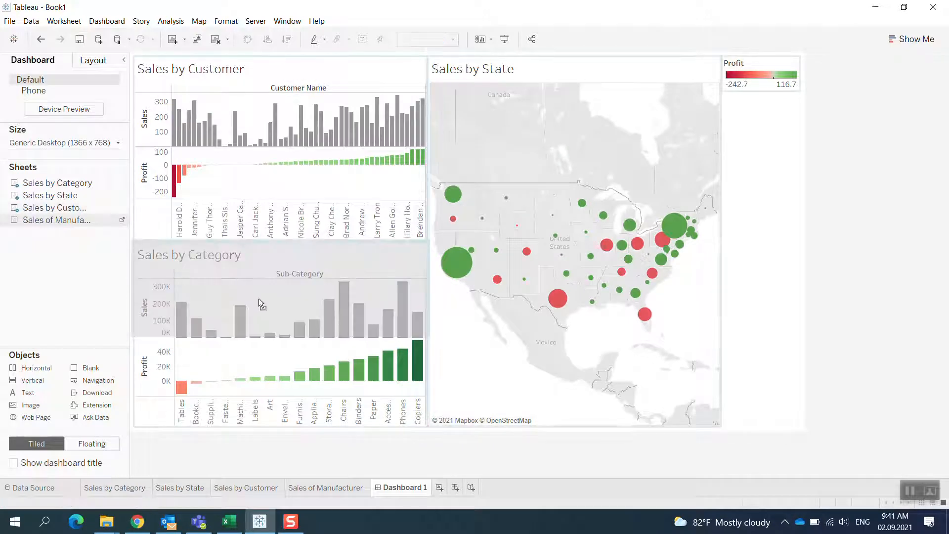
drag(256, 295, 258, 297)
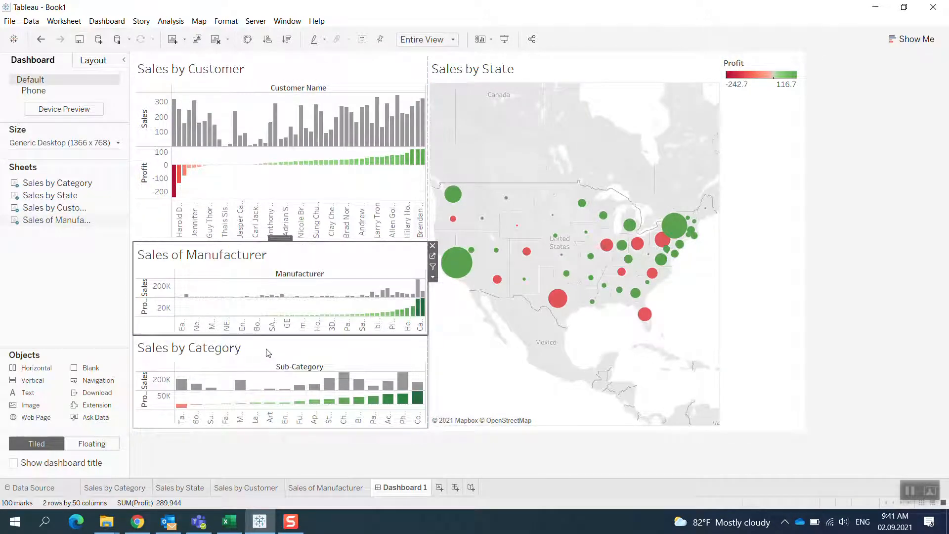
Move Sales by Category beneath the Sales by State map and remove the remaining Profit legend
click(283, 343)
drag(284, 333, 583, 328)
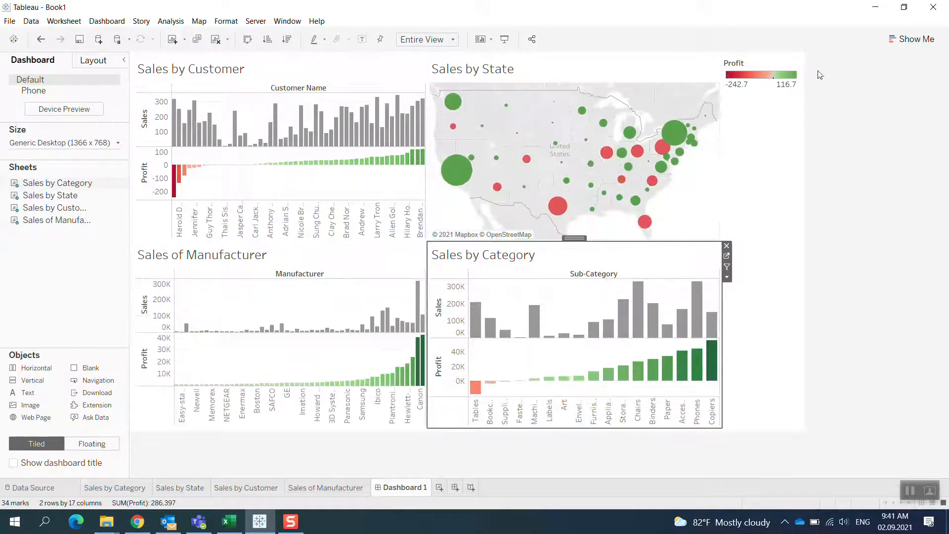
click(796, 63)
click(806, 60)
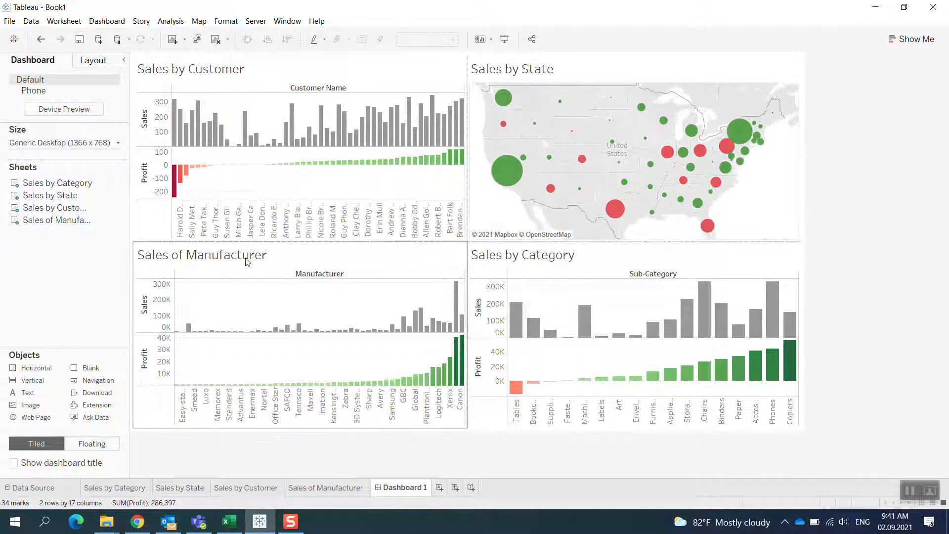
Hide the Sub-Category, Manufacturer and Customer Name column field labels in their dashboard charts
click(262, 85)
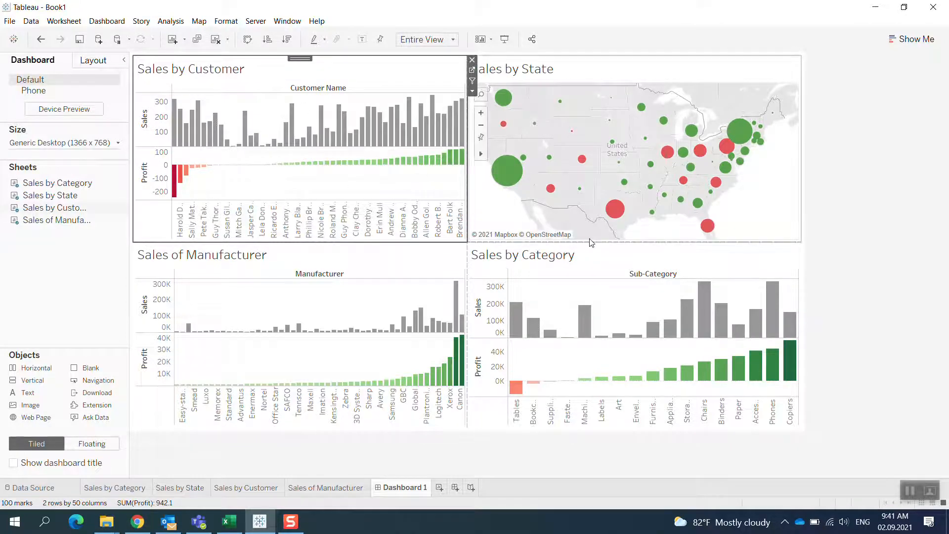
click(652, 275)
right_click(653, 276)
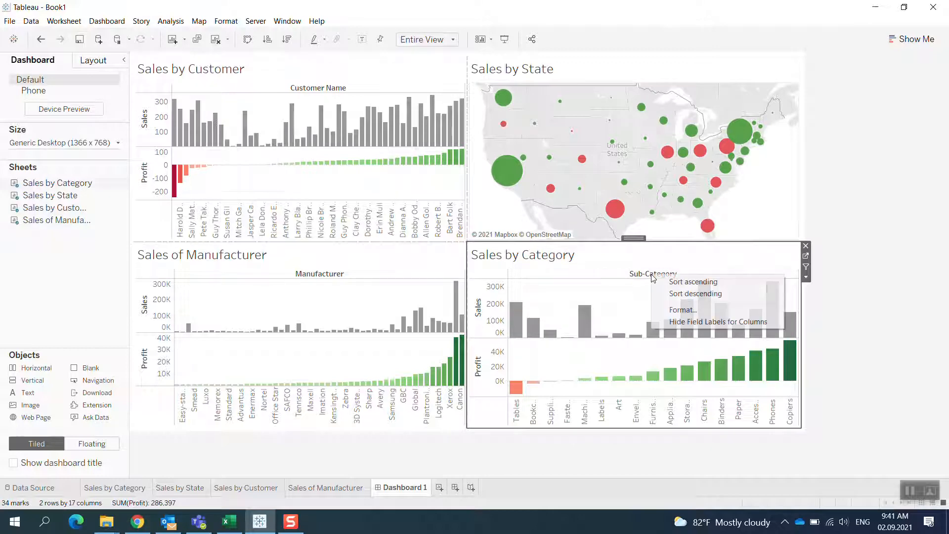
click(692, 322)
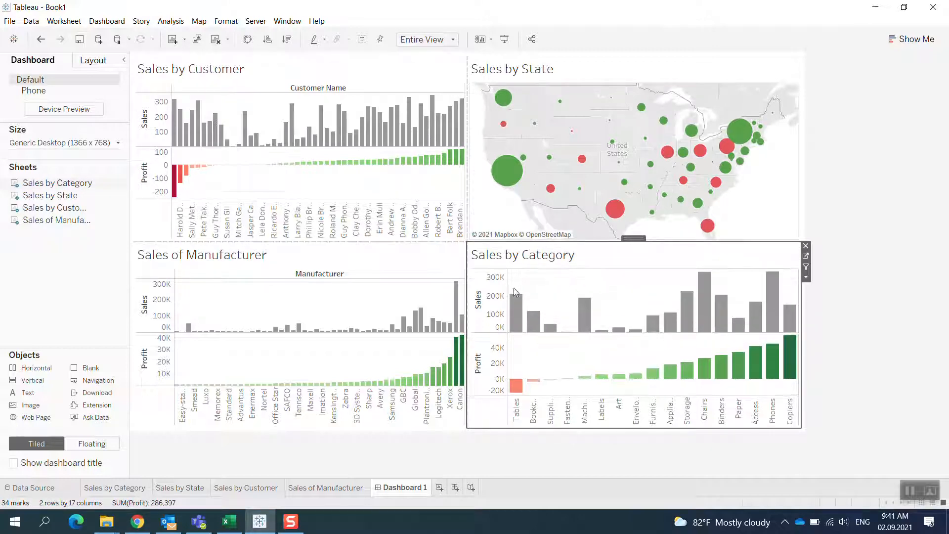
click(336, 275)
right_click(336, 275)
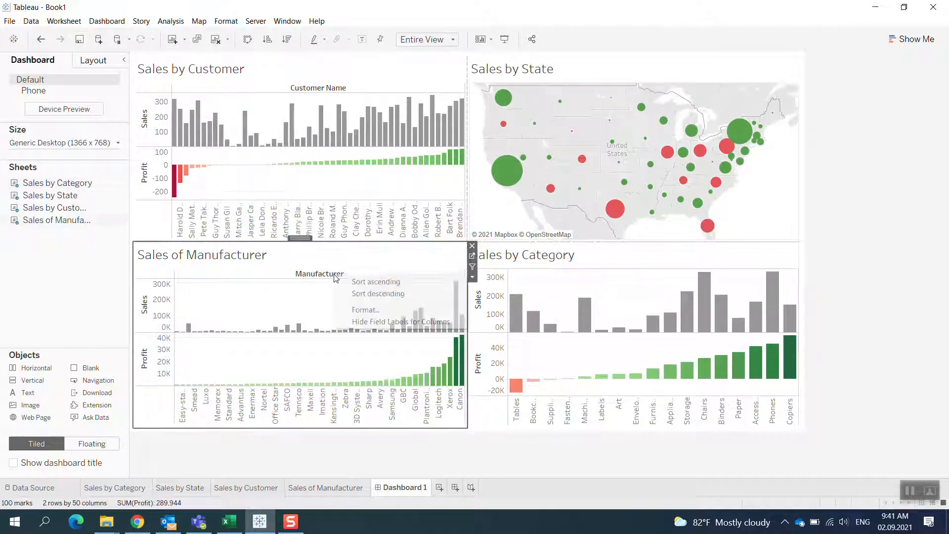
click(379, 321)
click(325, 88)
right_click(327, 90)
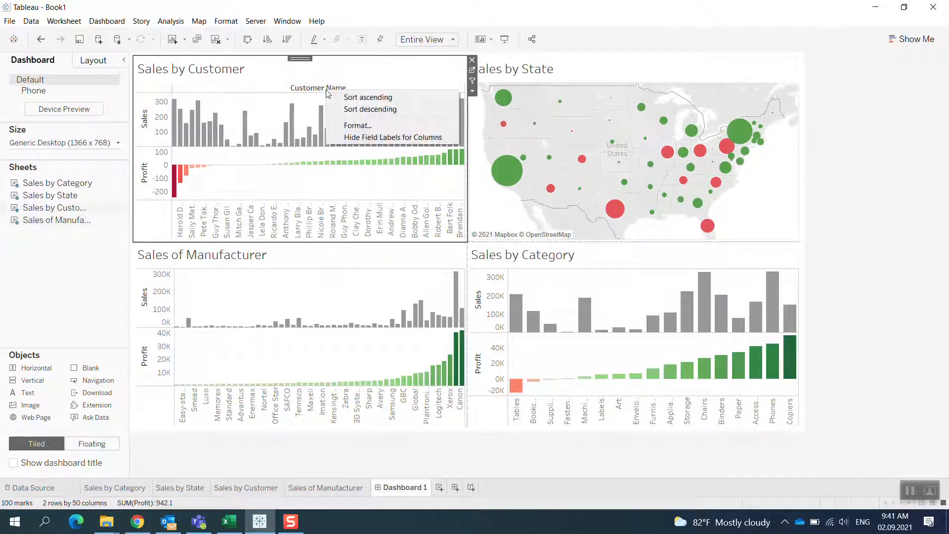
click(347, 137)
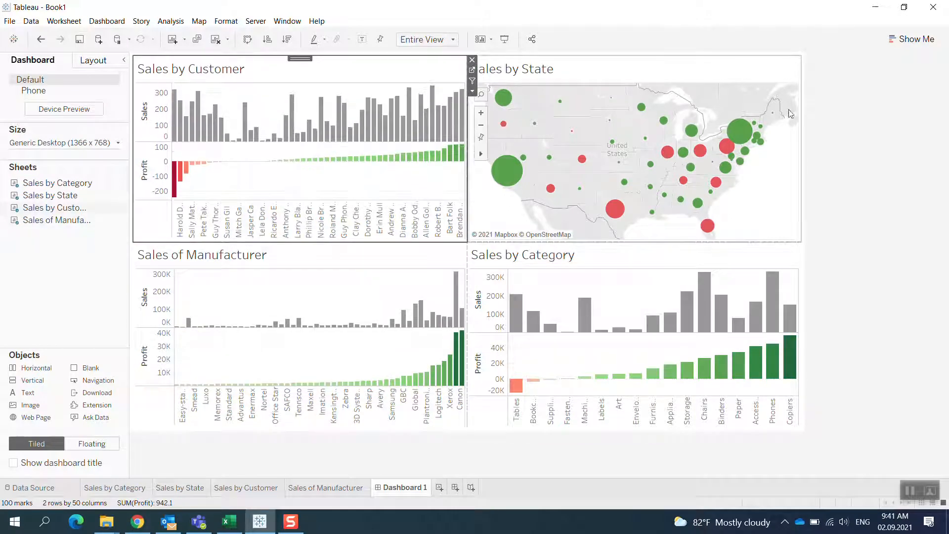
click(878, 140)
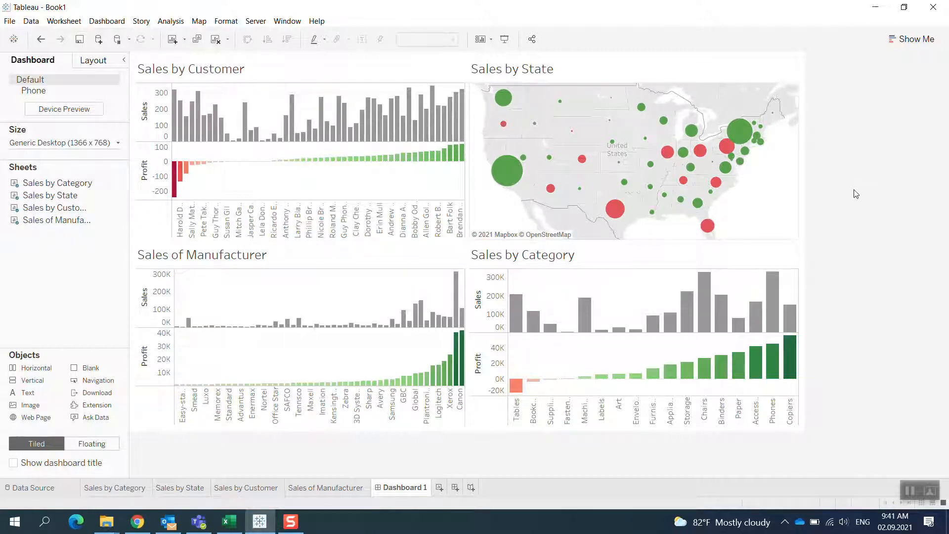
Format the Sales by Customer chart title as 12-point bold orange text
click(197, 70)
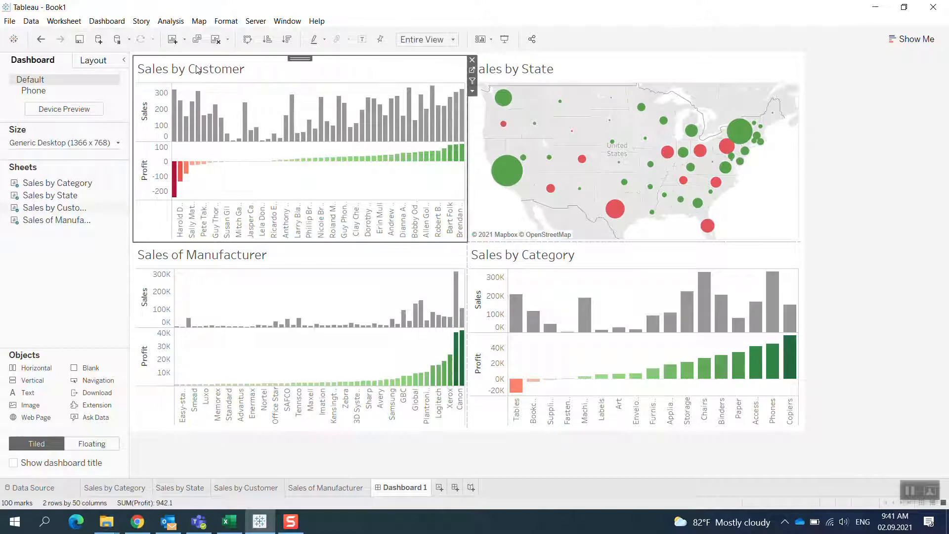
double_click(197, 70)
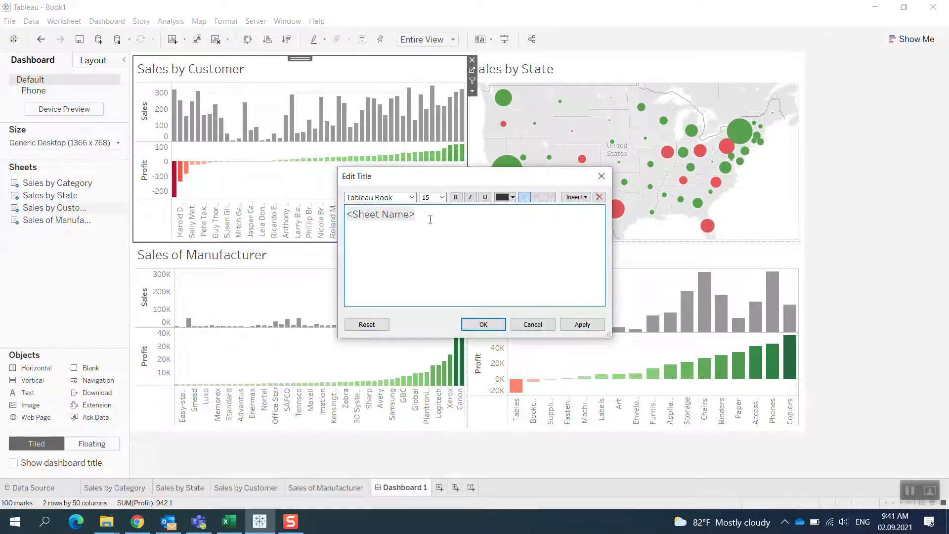
drag(430, 219, 341, 216)
click(443, 197)
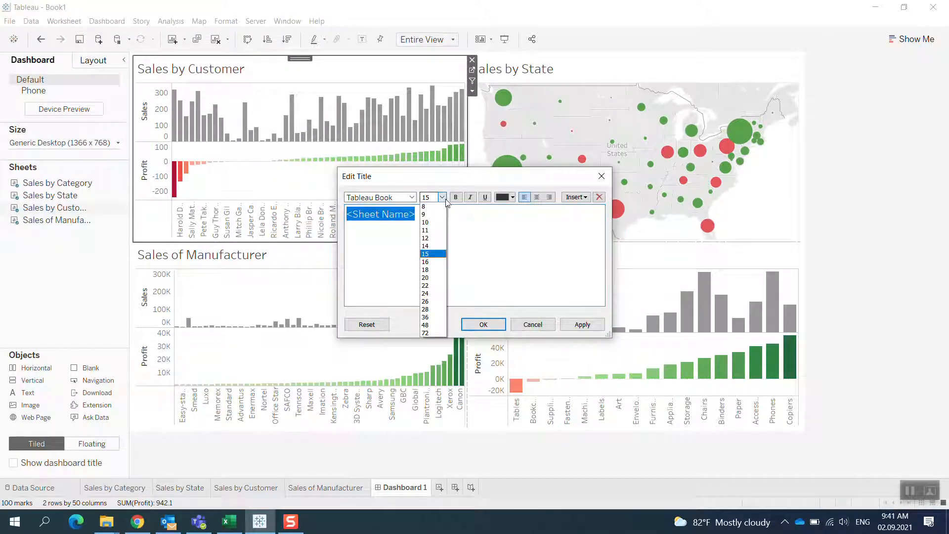
click(432, 238)
click(502, 197)
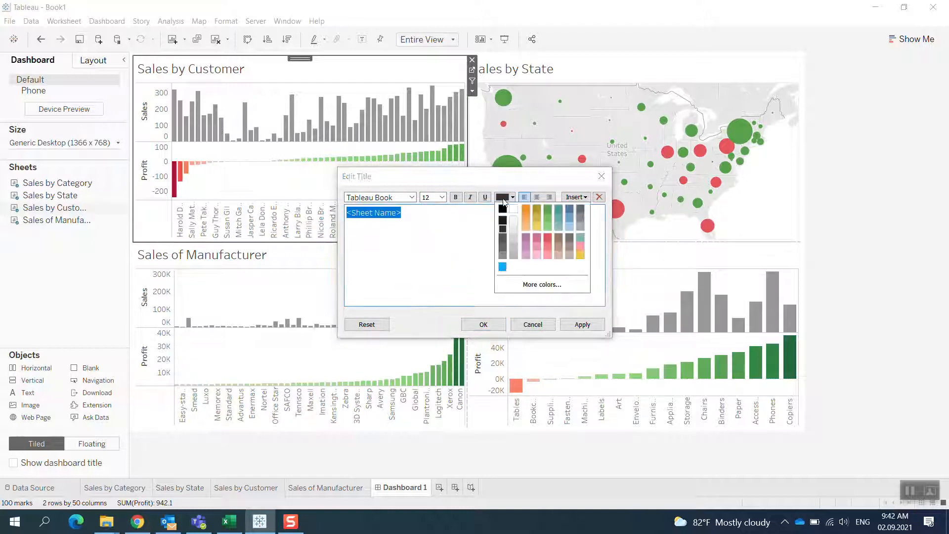
click(525, 211)
click(456, 197)
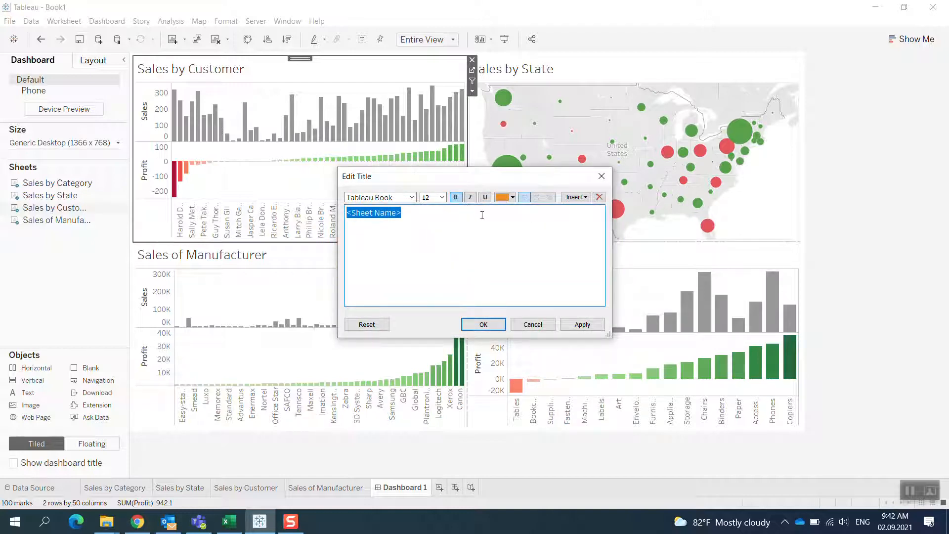
click(579, 326)
click(502, 325)
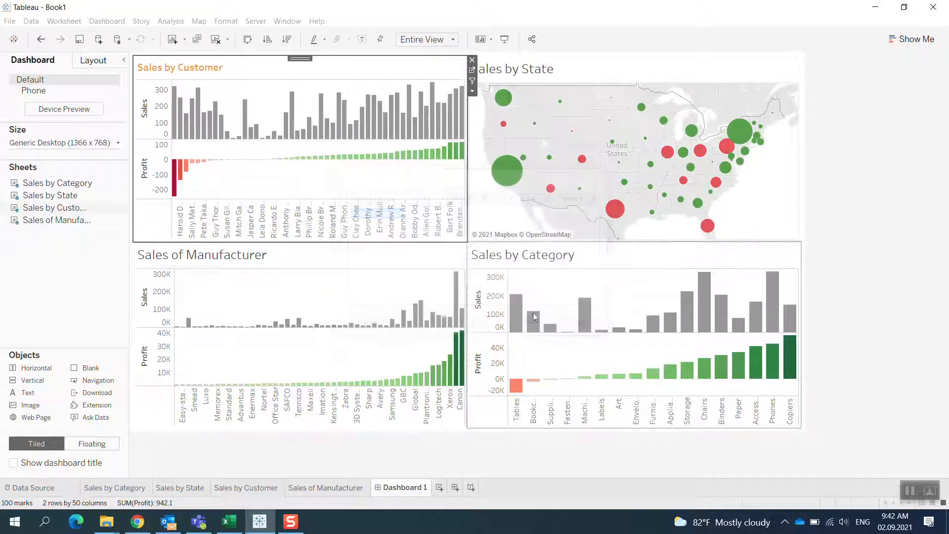
click(844, 191)
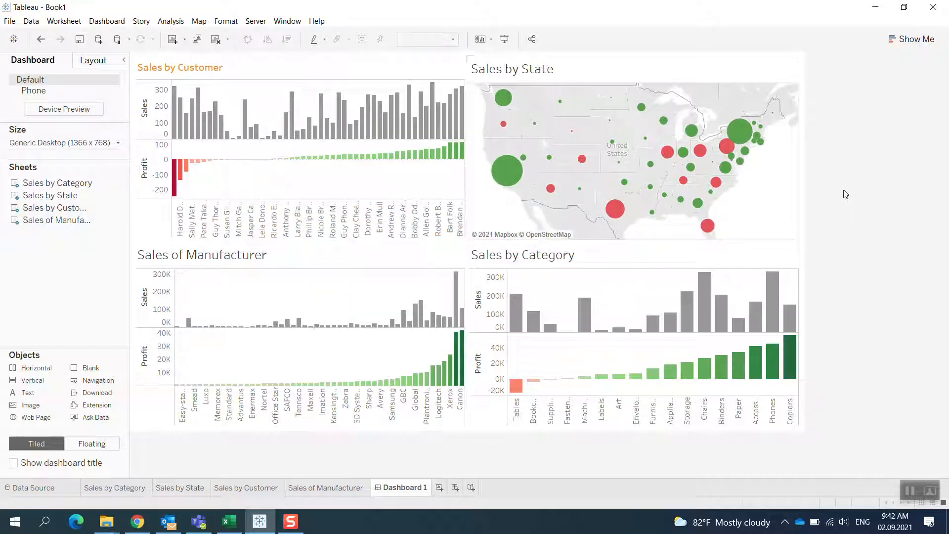
Format the Sales by State map title as 12-point bold orange text
double_click(525, 77)
drag(447, 215, 292, 215)
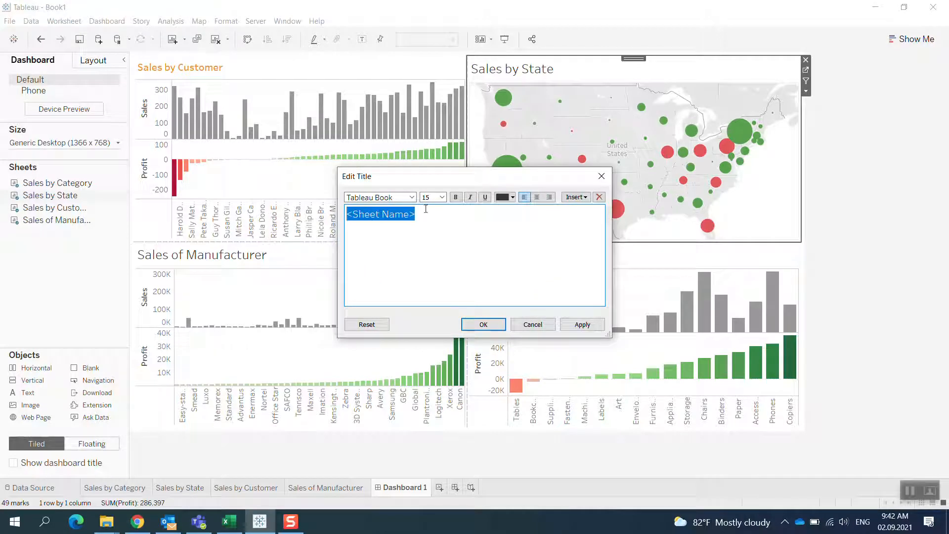
click(445, 199)
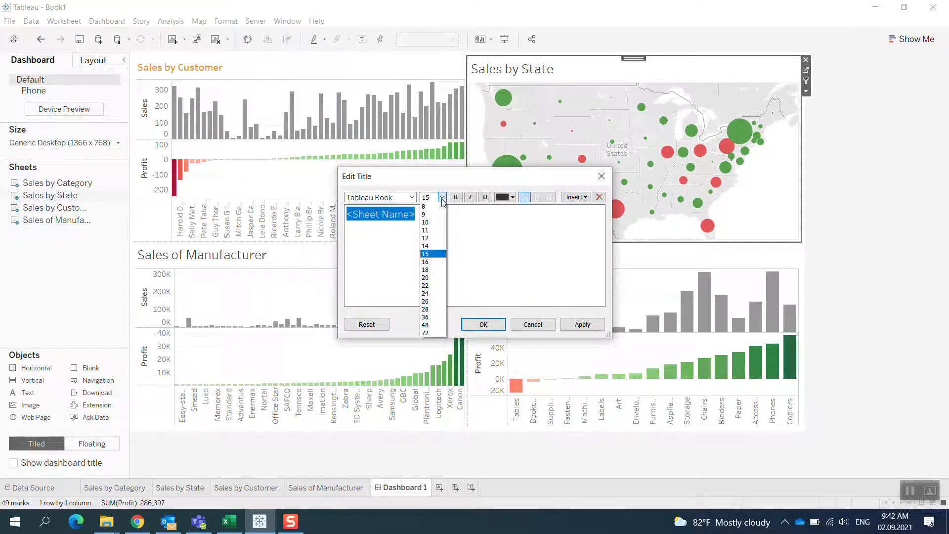
click(437, 238)
click(504, 198)
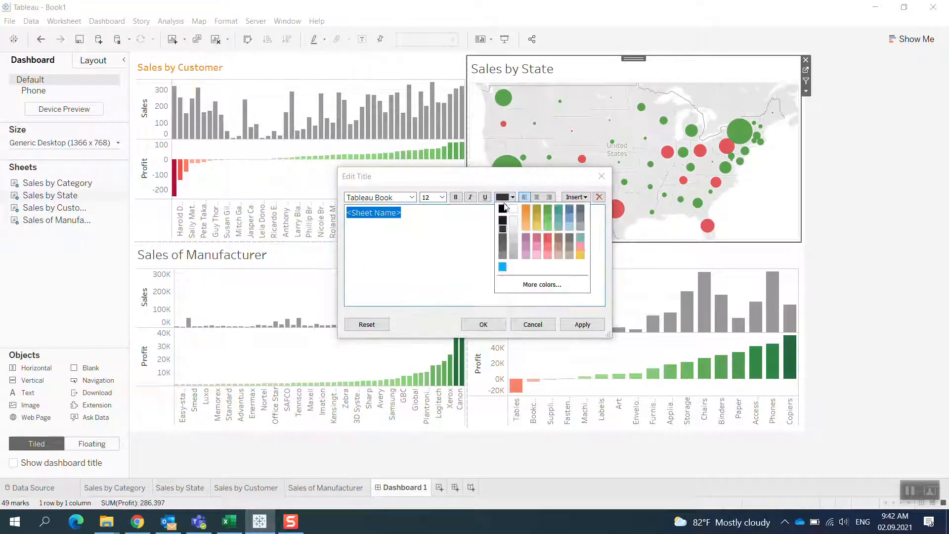
click(534, 207)
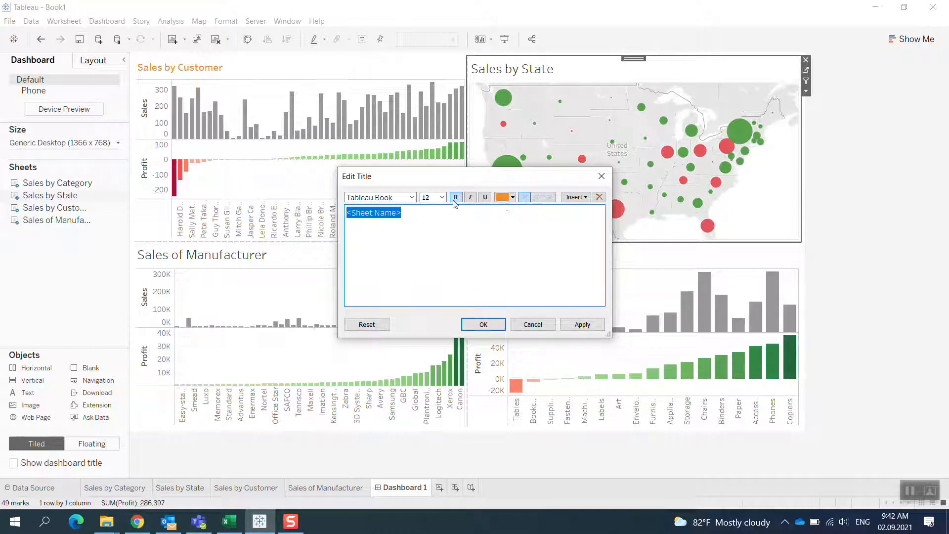
click(582, 324)
click(483, 324)
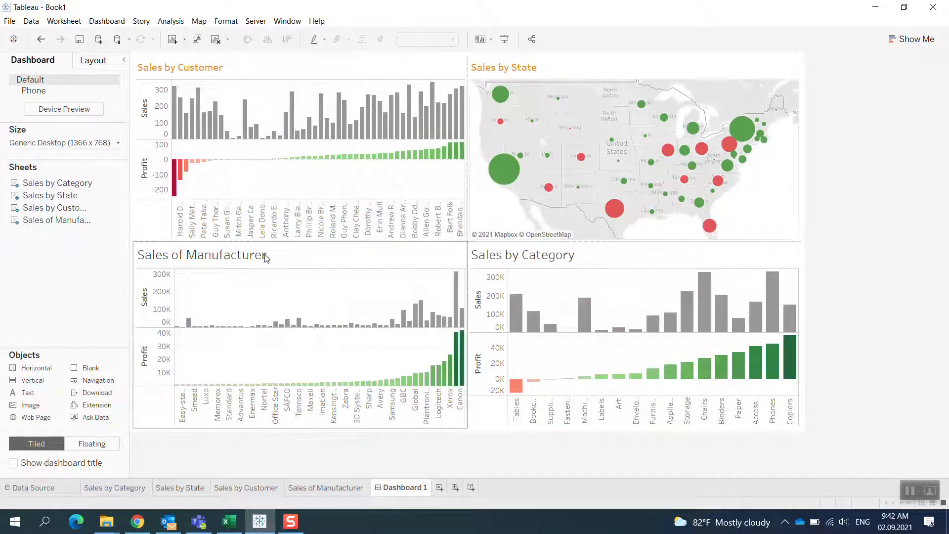
Format the Sales of Manufacturer chart title as 12-point bold orange text
click(245, 256)
double_click(246, 256)
drag(447, 218, 320, 218)
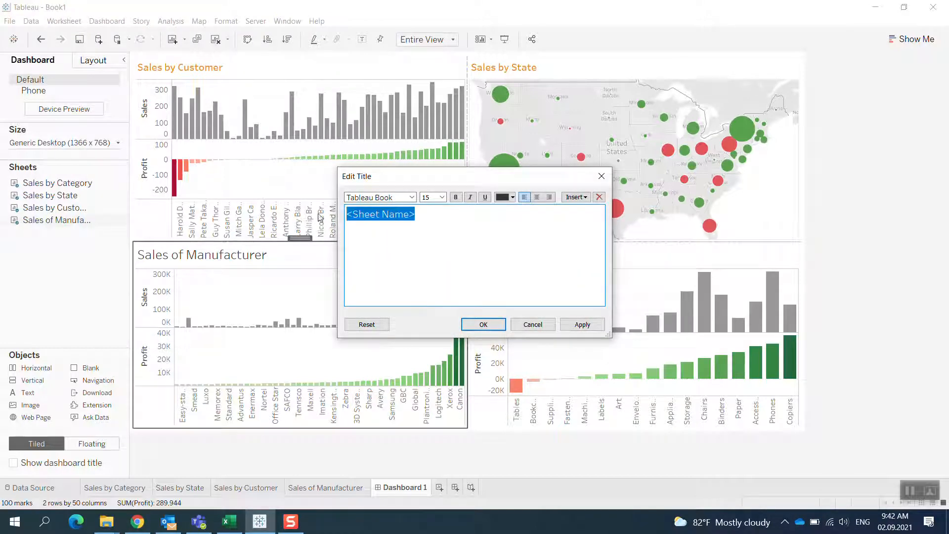
click(504, 197)
click(520, 214)
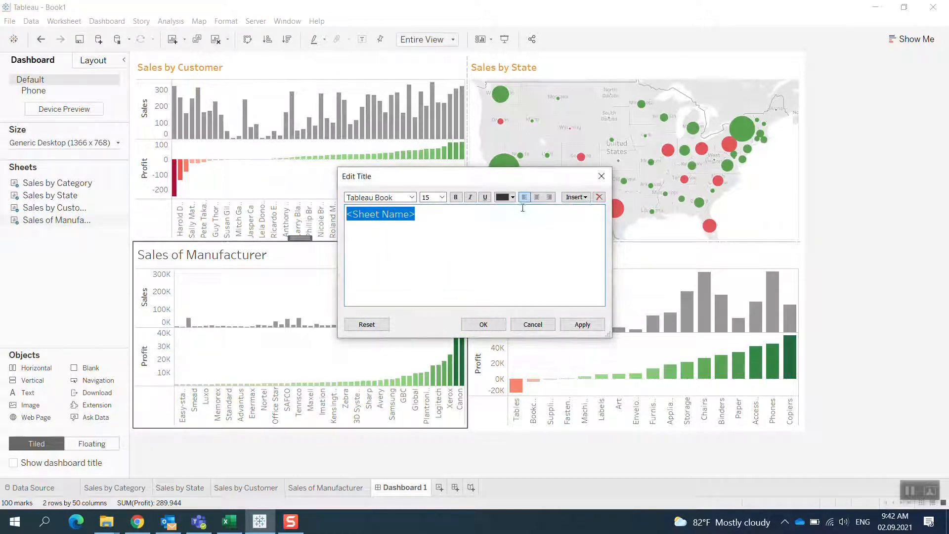
click(442, 197)
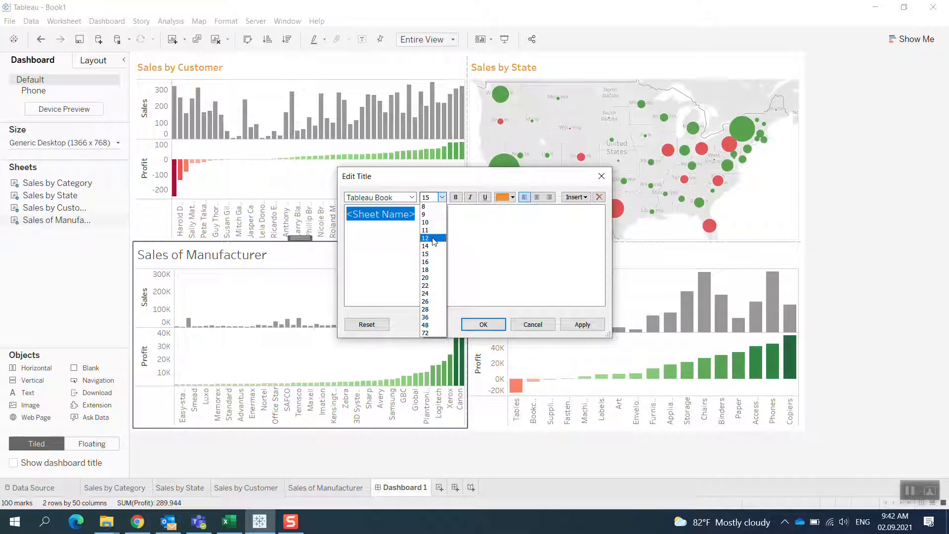
click(431, 239)
click(582, 324)
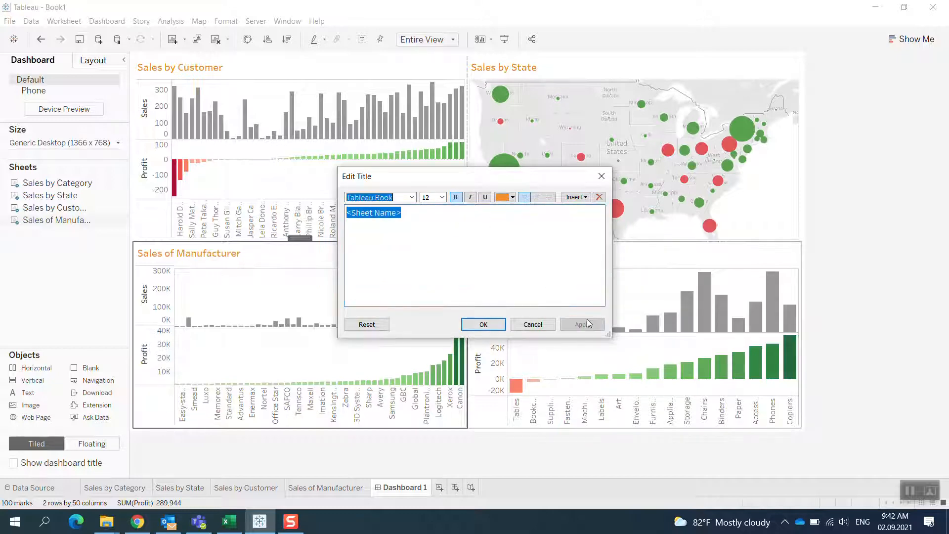
click(484, 324)
Format the Sales by Category chart title as 12-point bold orange text
click(494, 253)
double_click(494, 254)
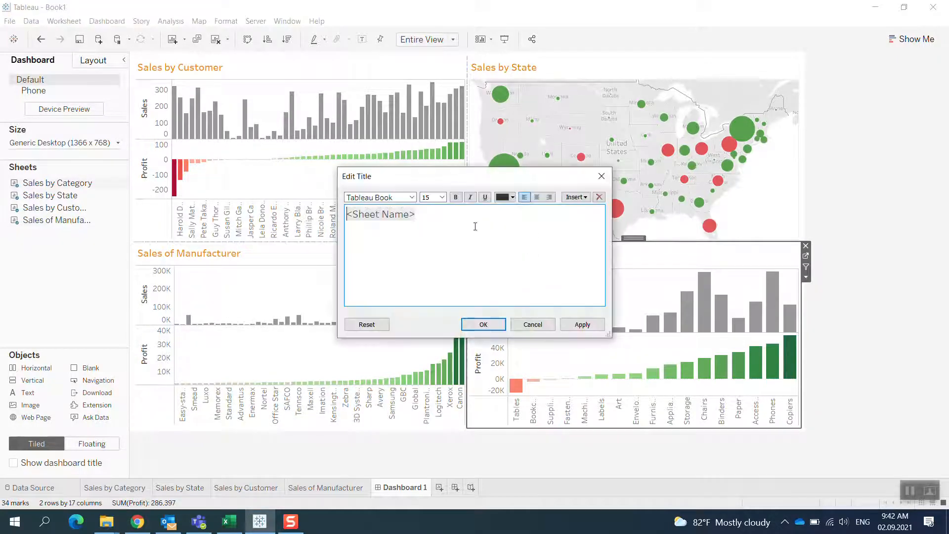
triple_click(401, 216)
click(442, 197)
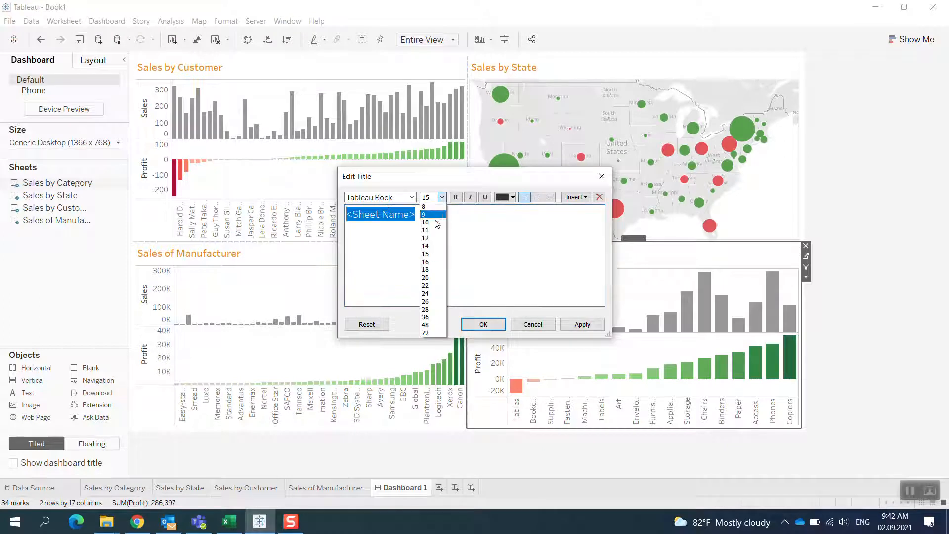
click(431, 239)
click(457, 197)
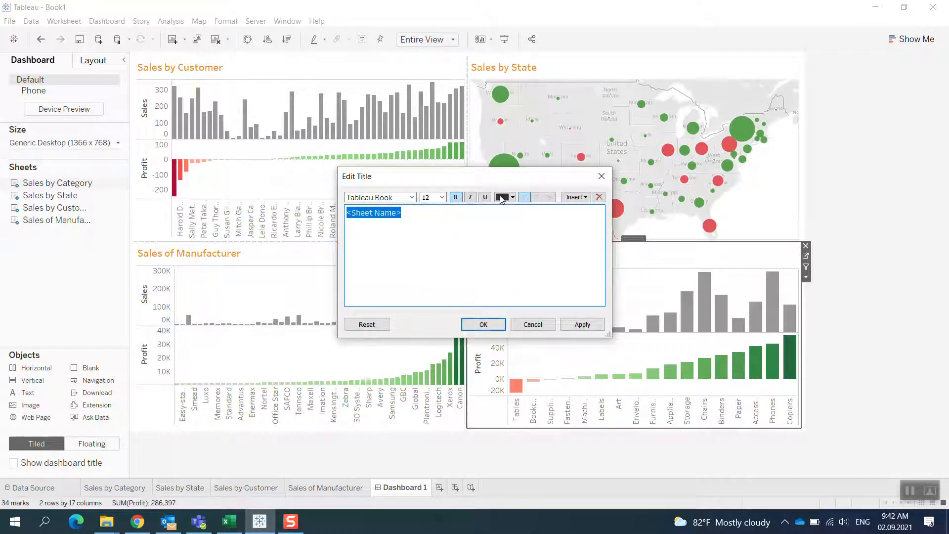
click(505, 197)
click(527, 211)
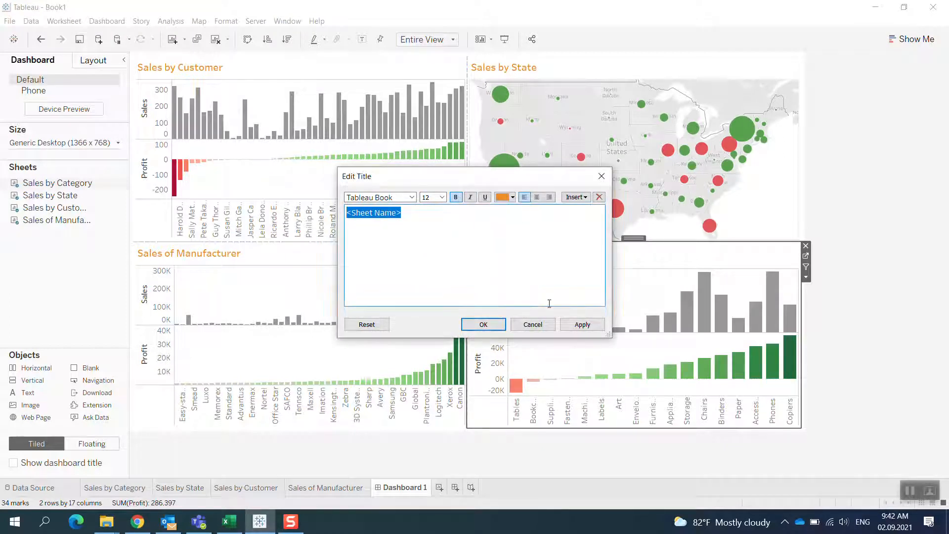
click(582, 324)
click(483, 325)
click(890, 186)
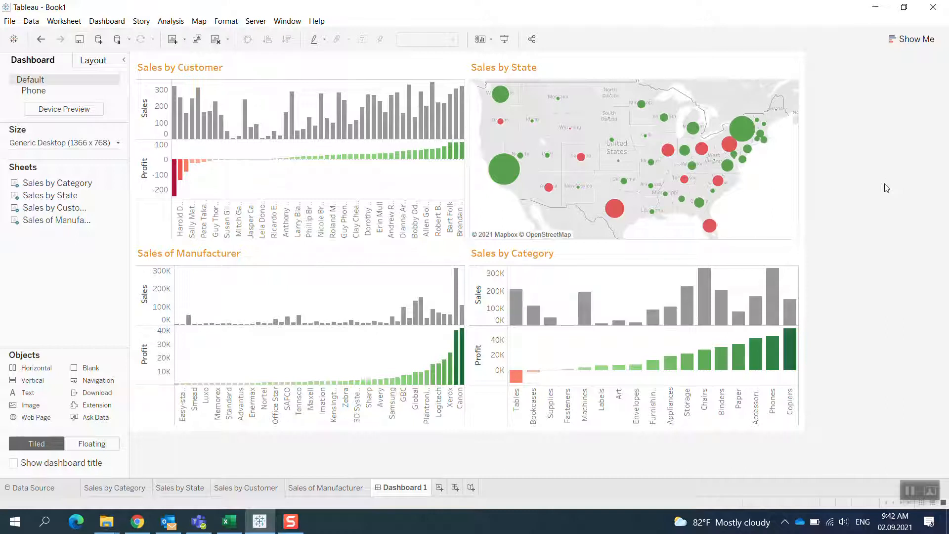
Use the Sales by State map as a filter for the other charts and test it by selecting and clearing California
click(433, 157)
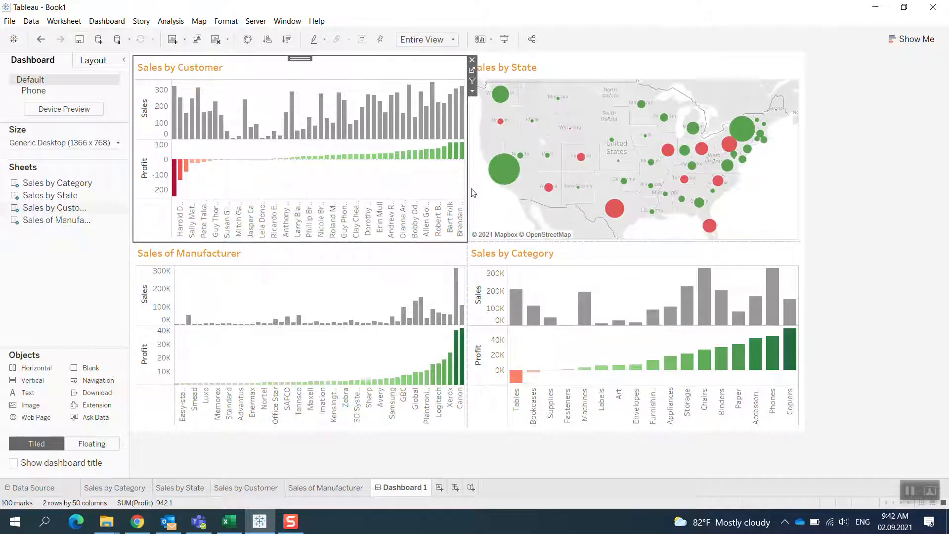
click(532, 138)
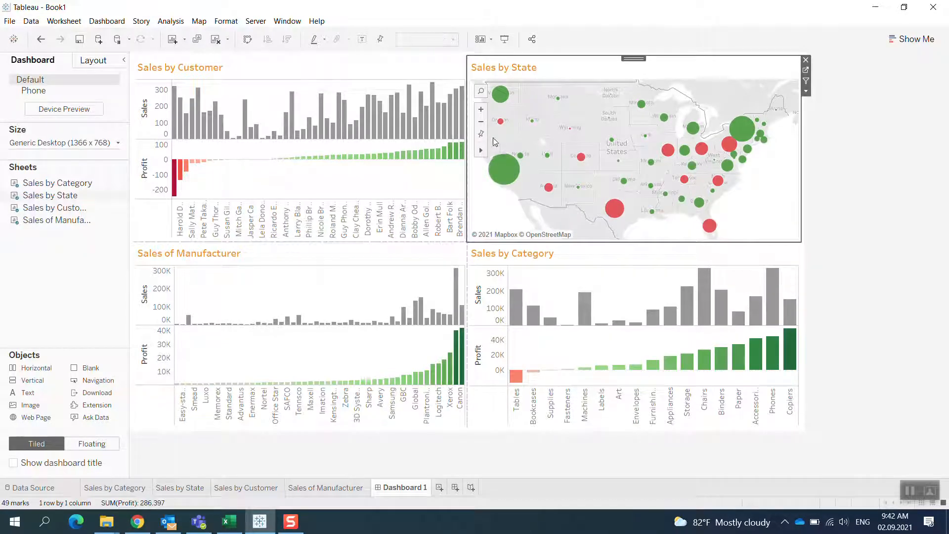
click(513, 174)
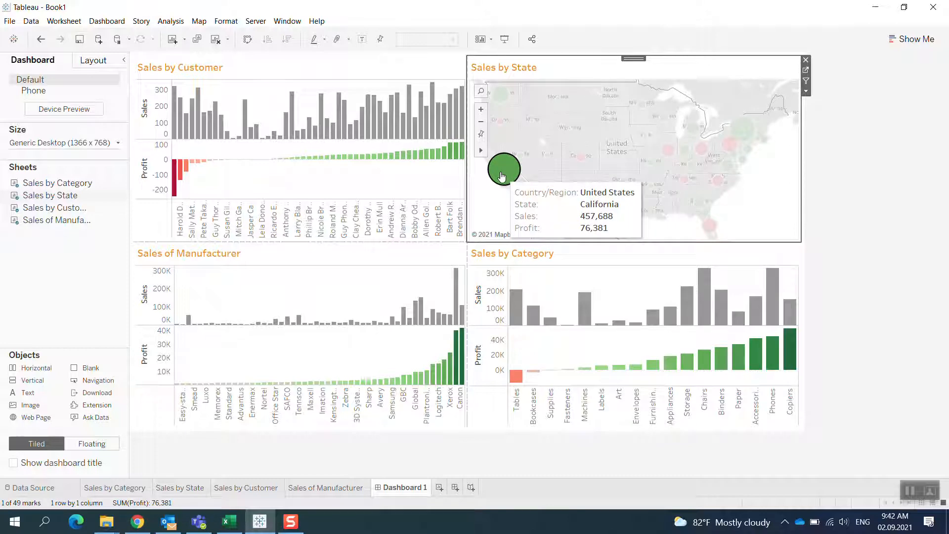
mouse_move(502, 176)
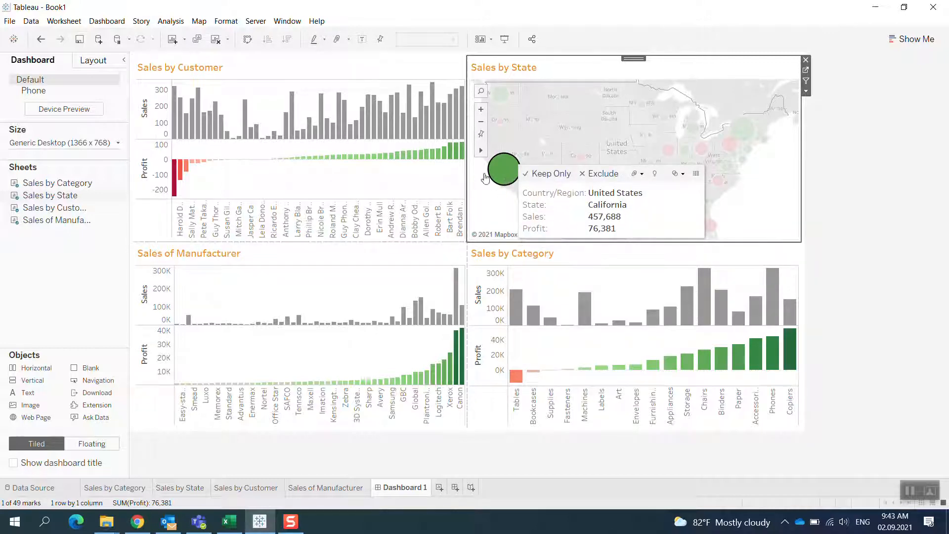
mouse_move(332, 138)
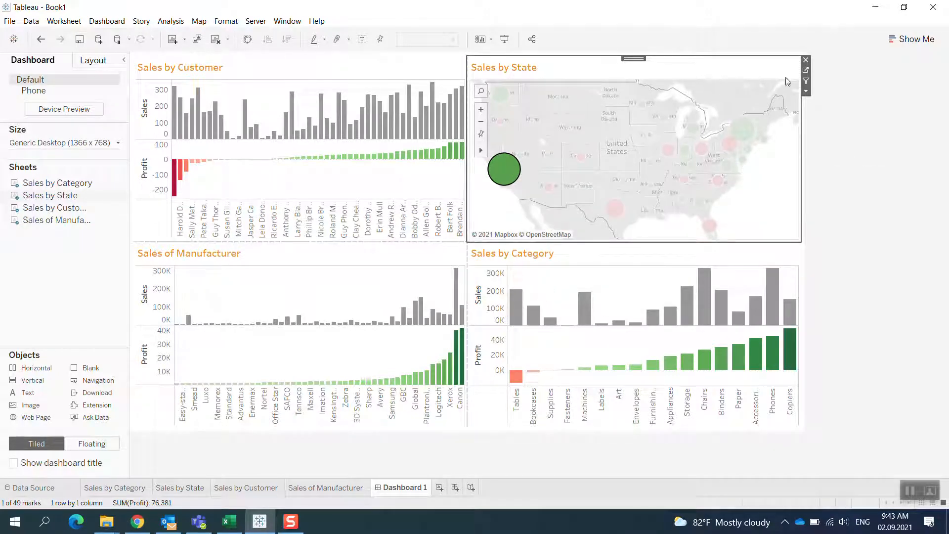
click(807, 81)
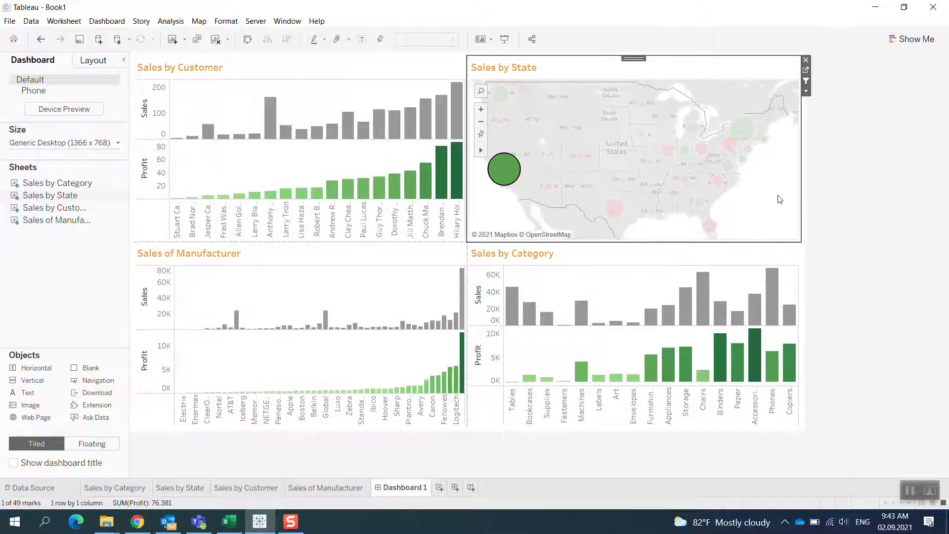
click(730, 218)
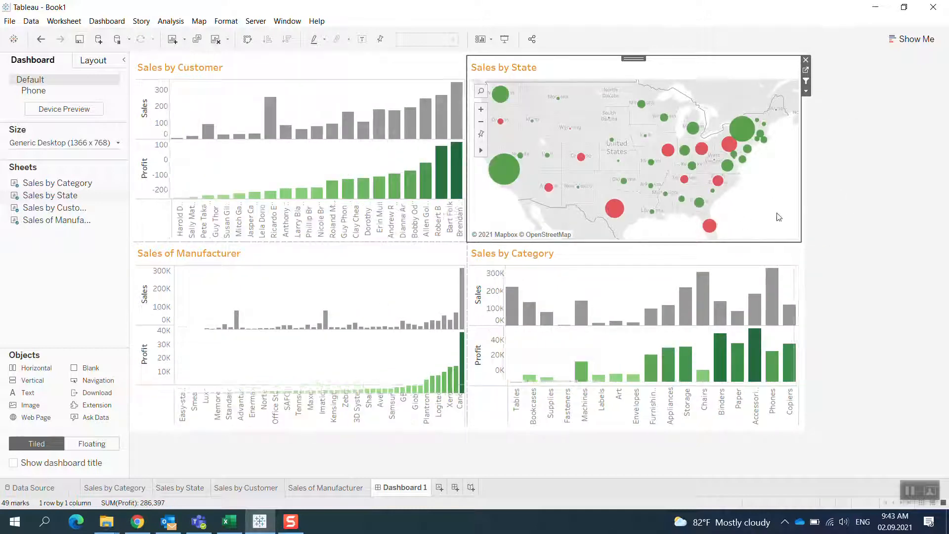
click(506, 184)
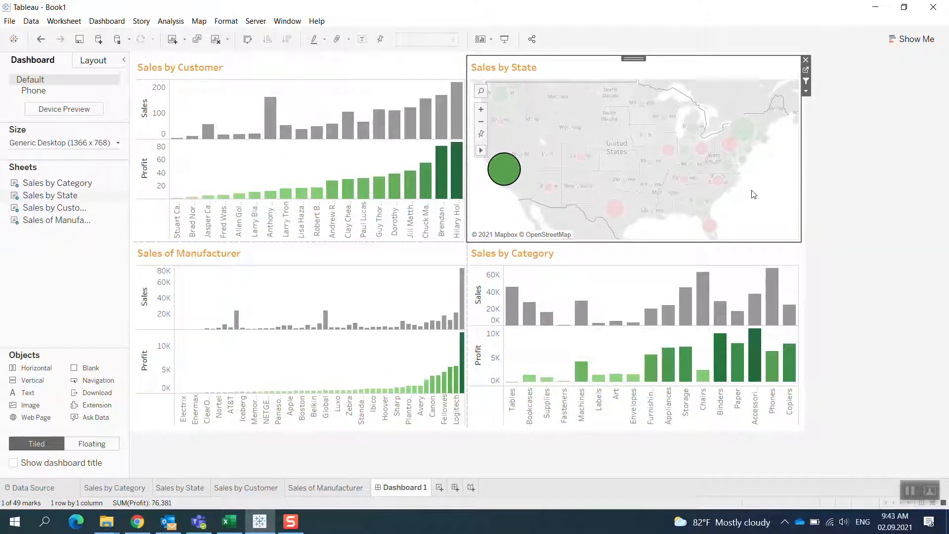
click(731, 190)
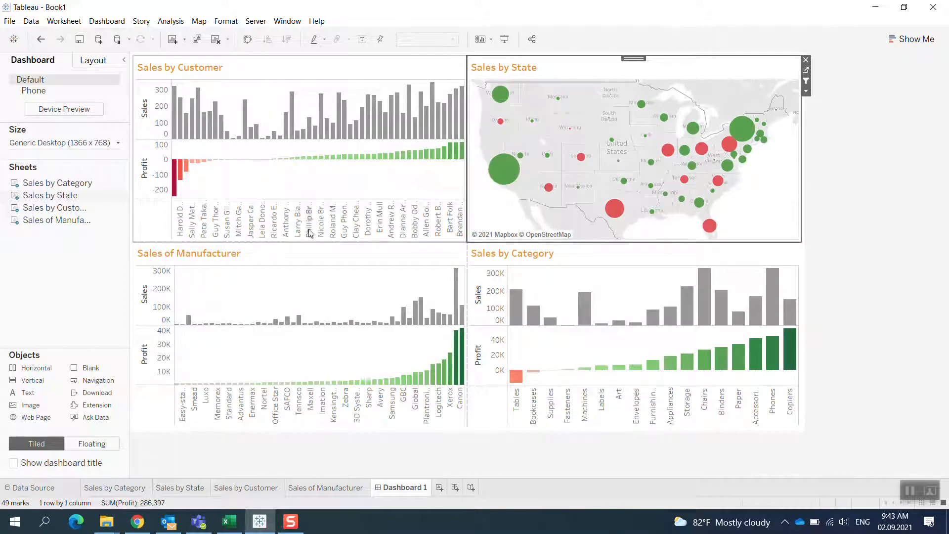
Use Sales by Customer as a filter for the other charts, testing it with the first customer's profit bar and clearing the selection
click(177, 179)
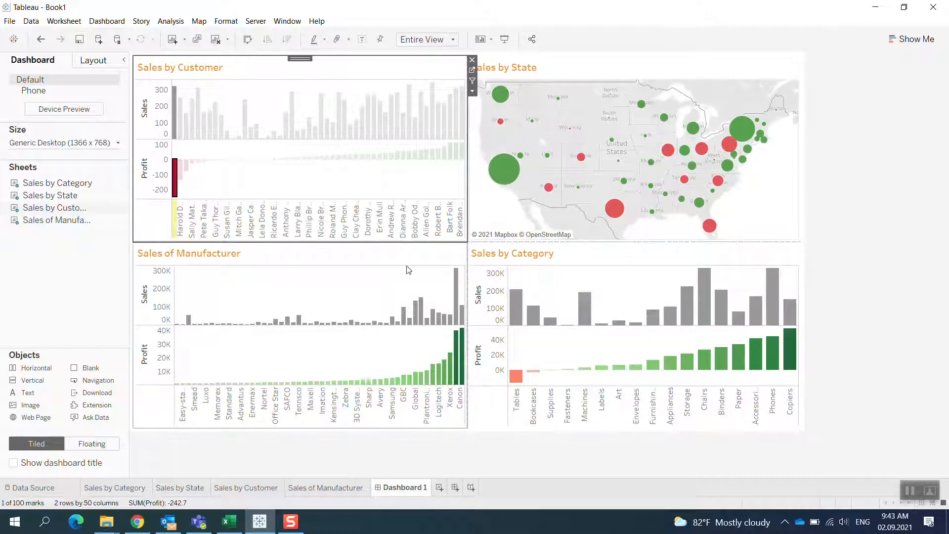
click(473, 82)
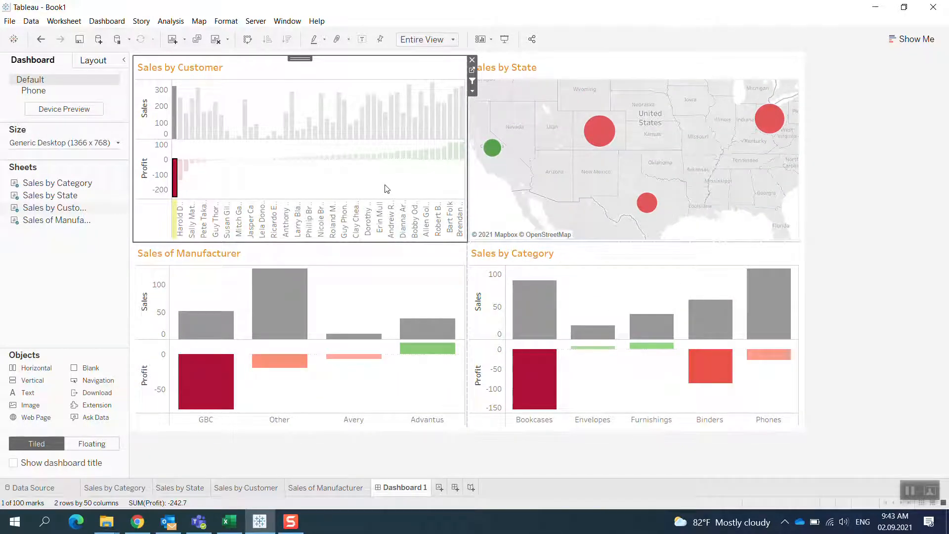
click(408, 272)
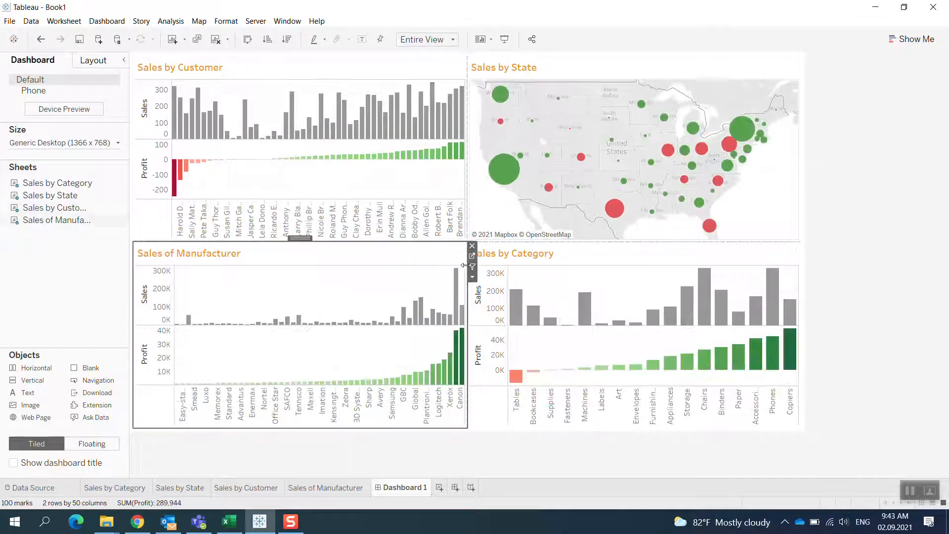
click(588, 264)
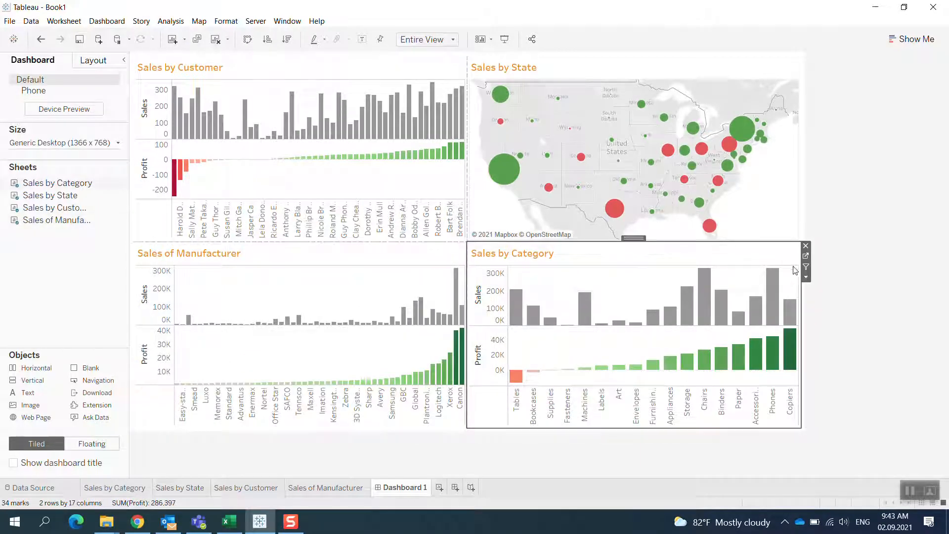
click(855, 243)
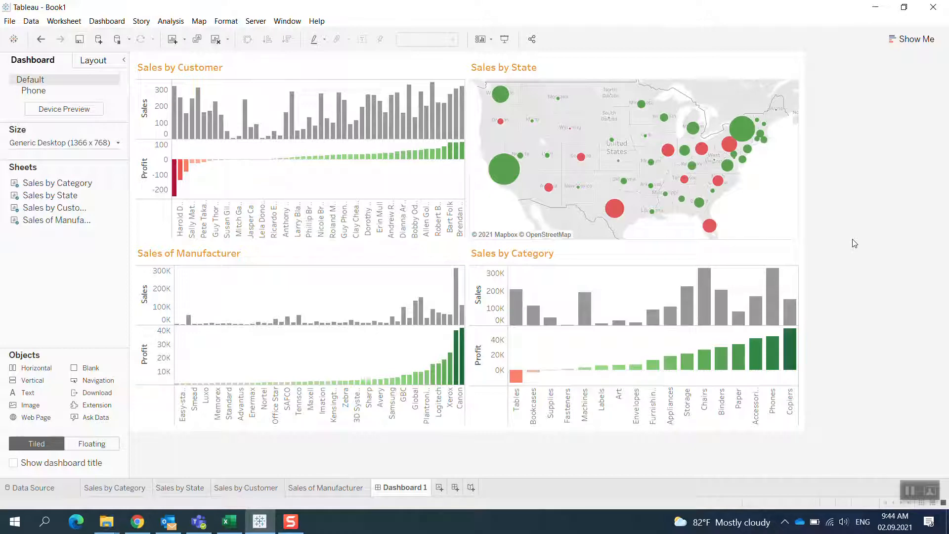
Add Region as a filter on the Sales by State worksheet, using all of its values
click(770, 193)
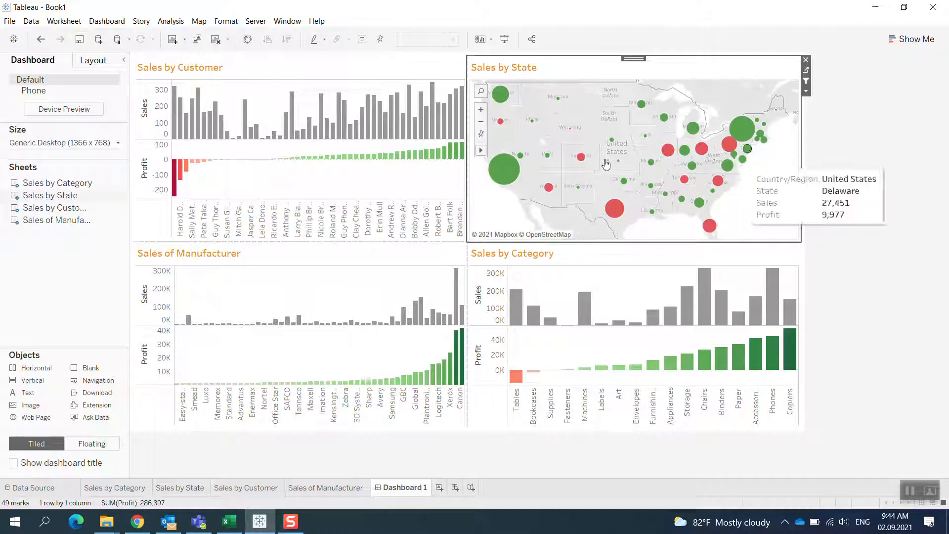
click(807, 73)
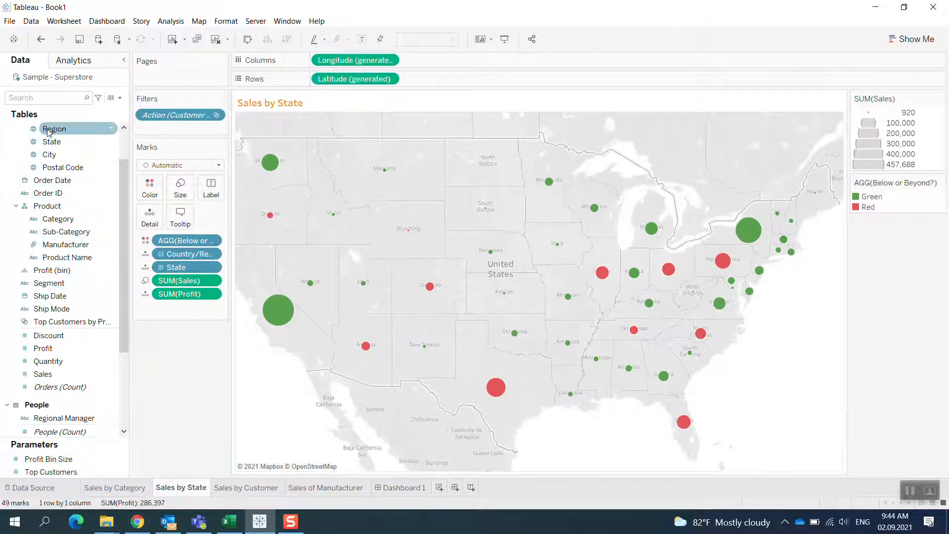
drag(49, 135, 152, 131)
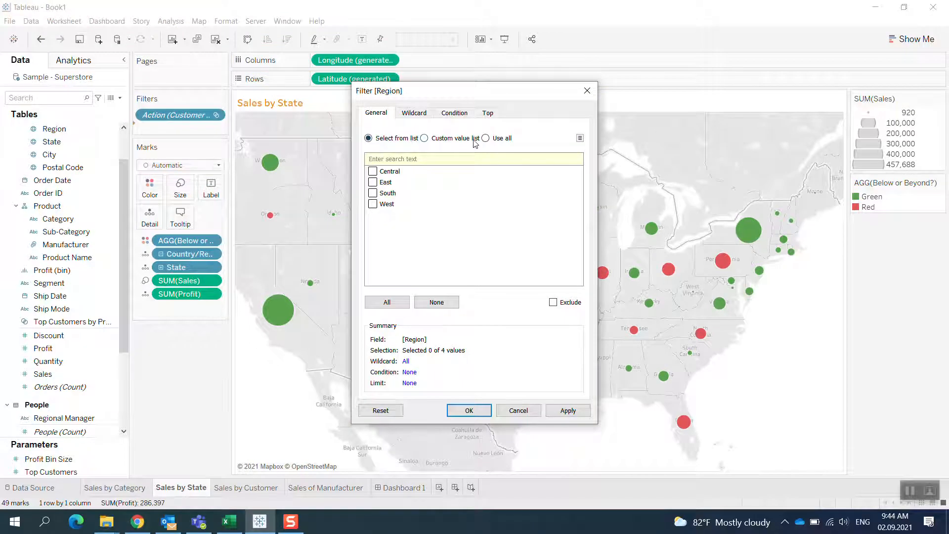
click(494, 141)
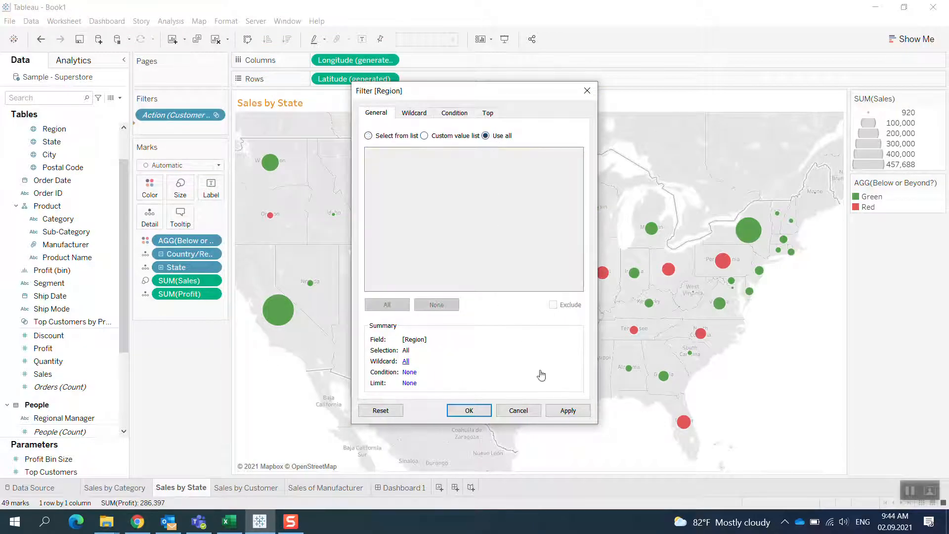
click(569, 409)
click(468, 411)
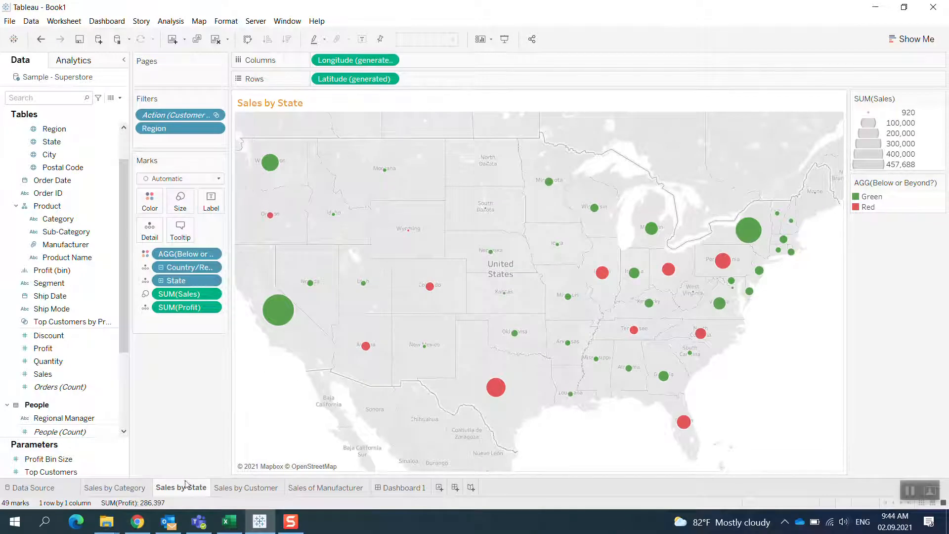
Show the Region filter of the Sales by State map on Dashboard 1
click(399, 490)
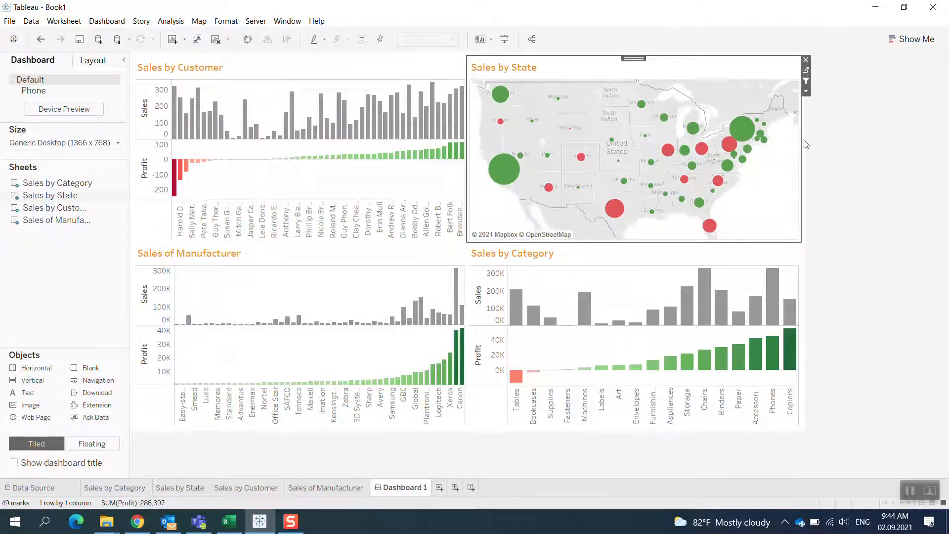
click(807, 91)
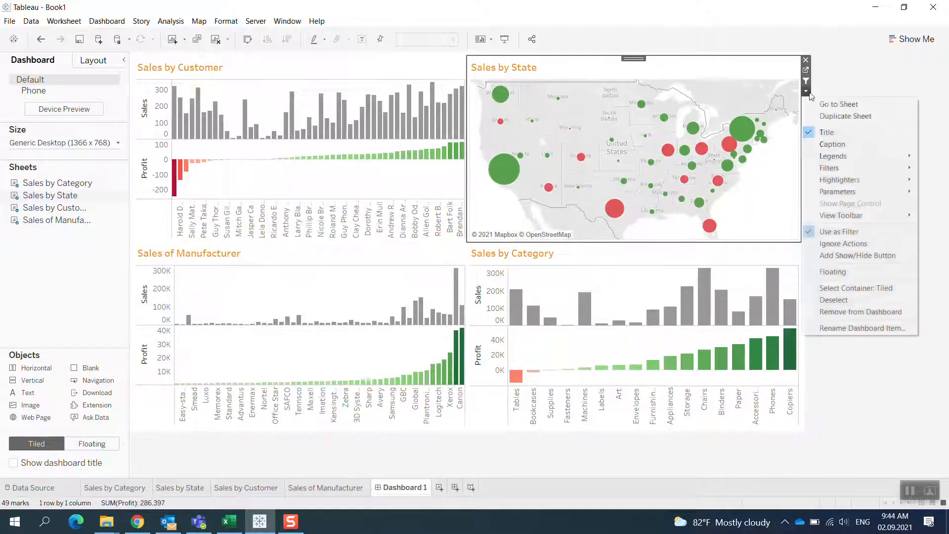
mouse_move(855, 192)
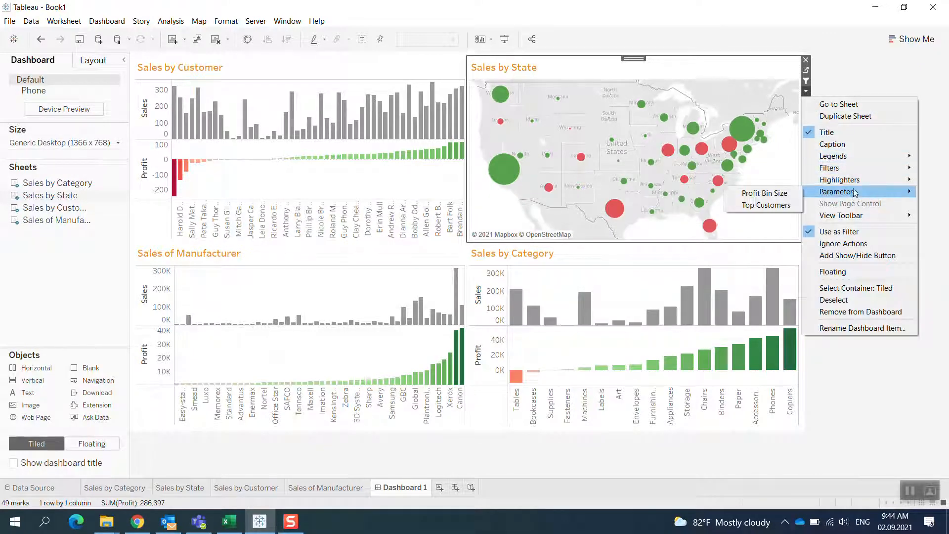
mouse_move(856, 169)
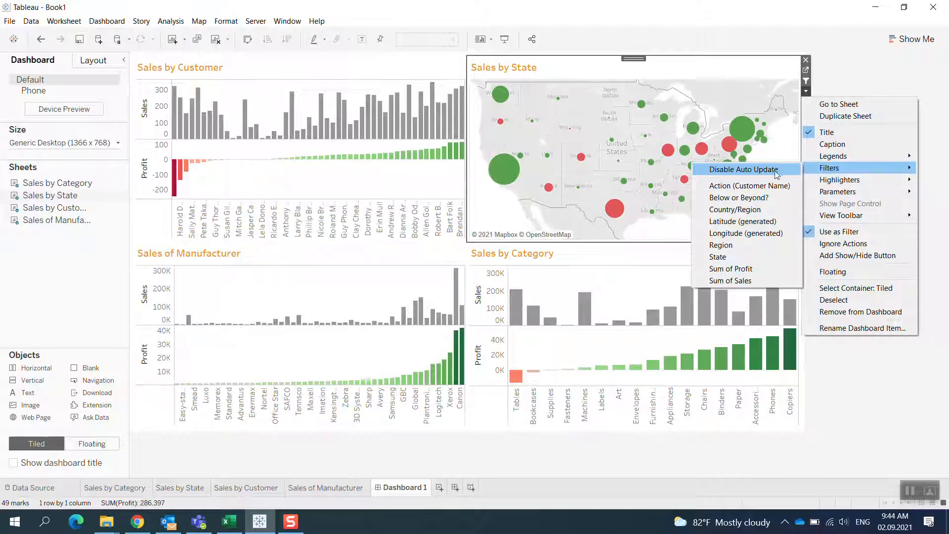
click(752, 246)
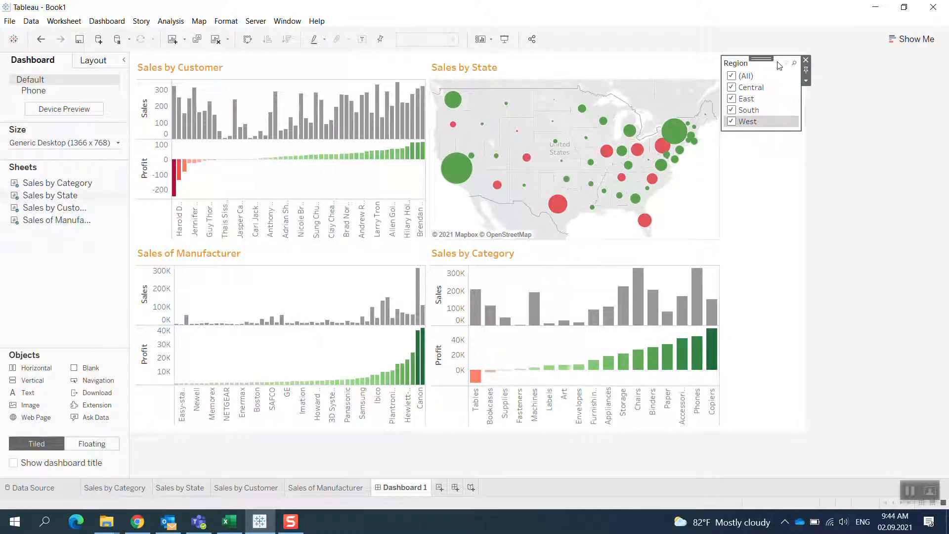
Change the Region filter's display to Single Value (list), then settle on Single Value (slider)
click(786, 63)
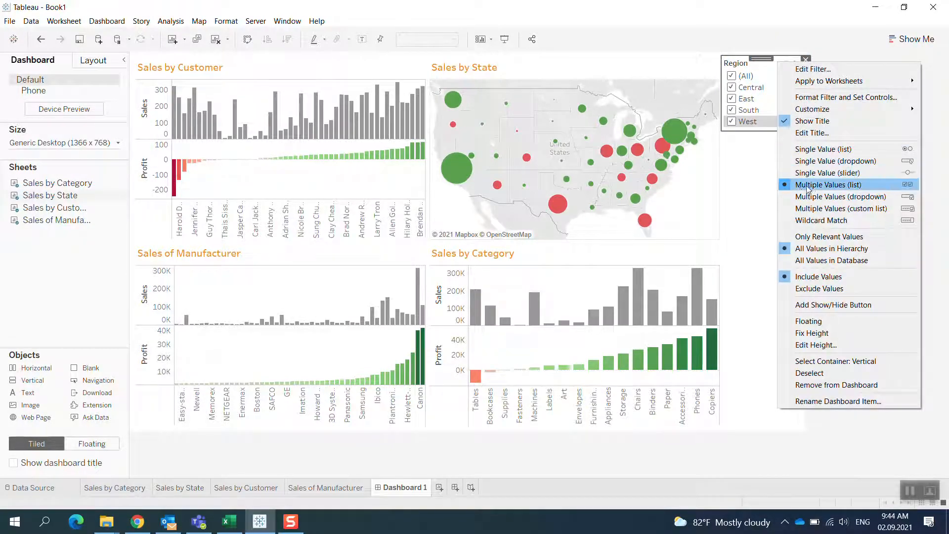
click(839, 154)
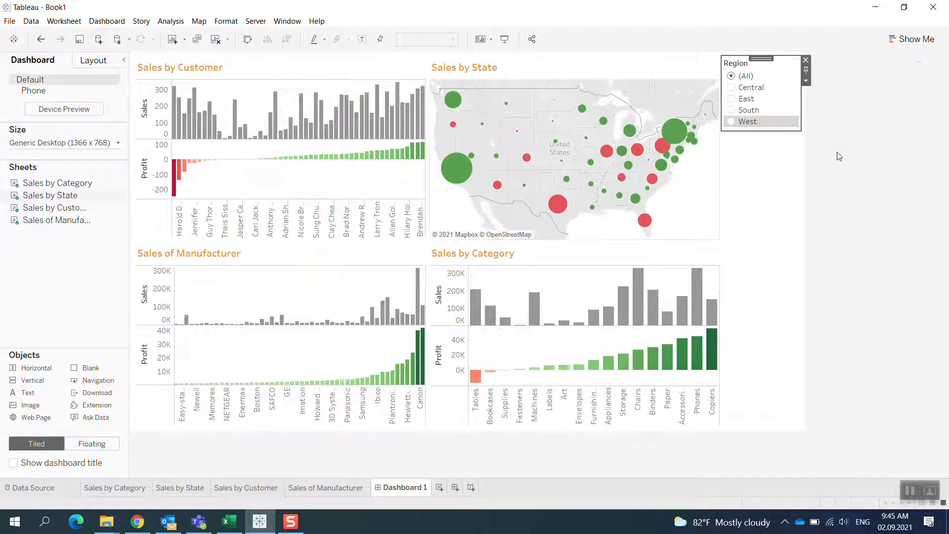
right_click(784, 78)
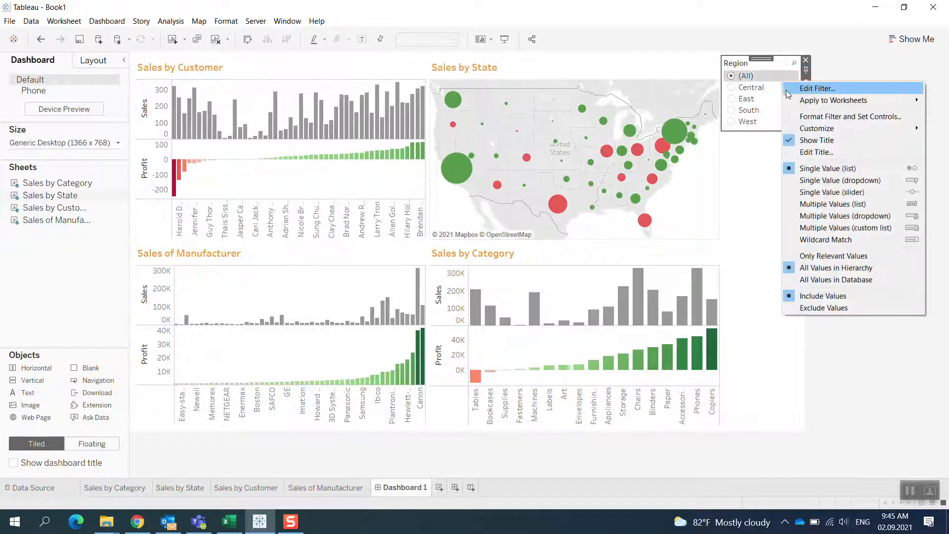
click(836, 193)
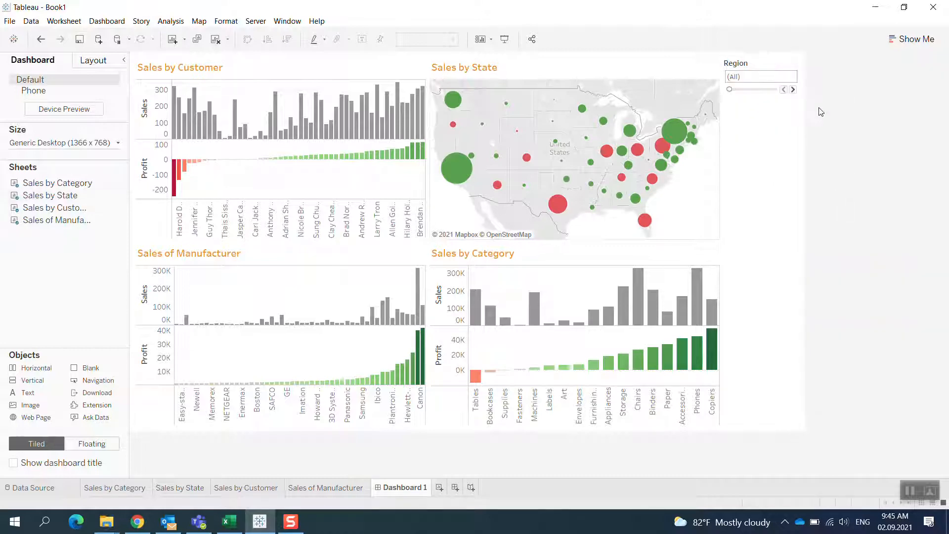
Test the Region slider on the map by stepping from Central through to West and back to (All)
click(793, 89)
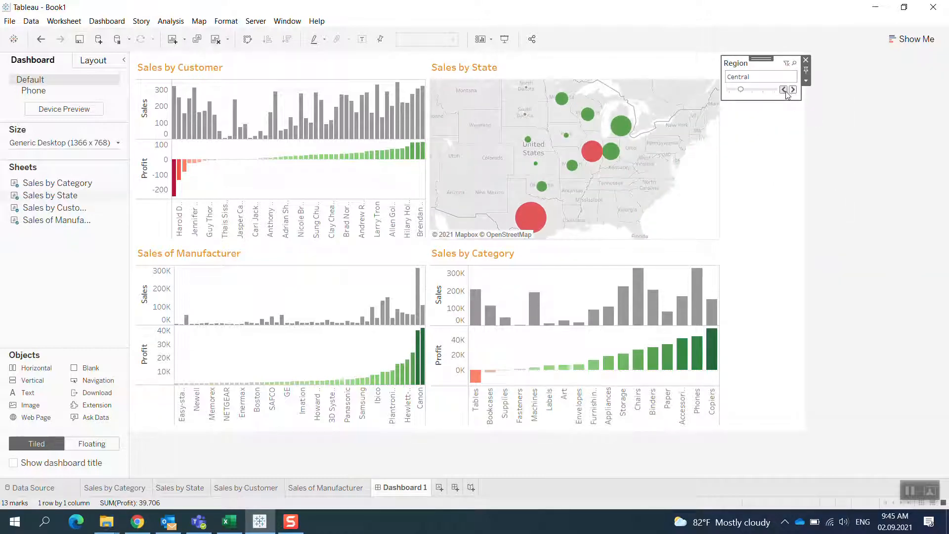
click(793, 90)
click(794, 90)
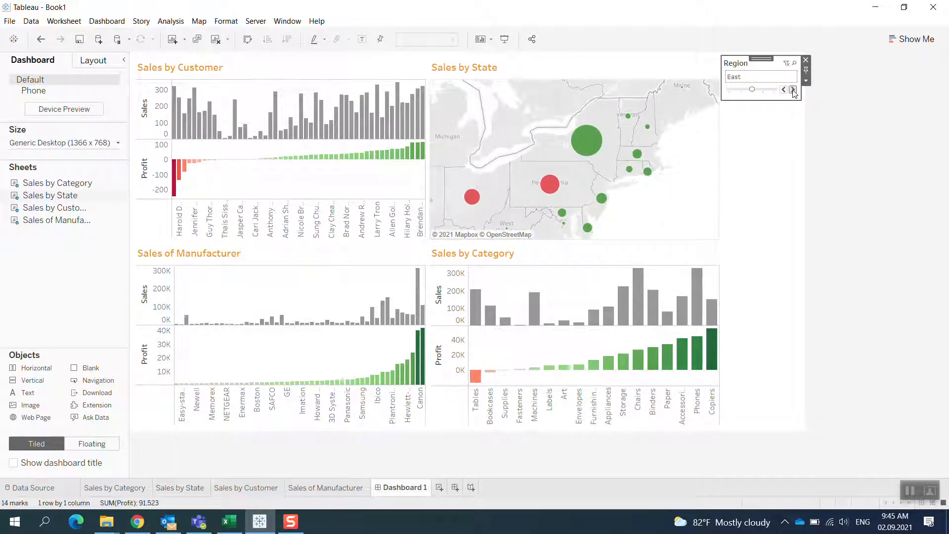
click(794, 90)
click(793, 89)
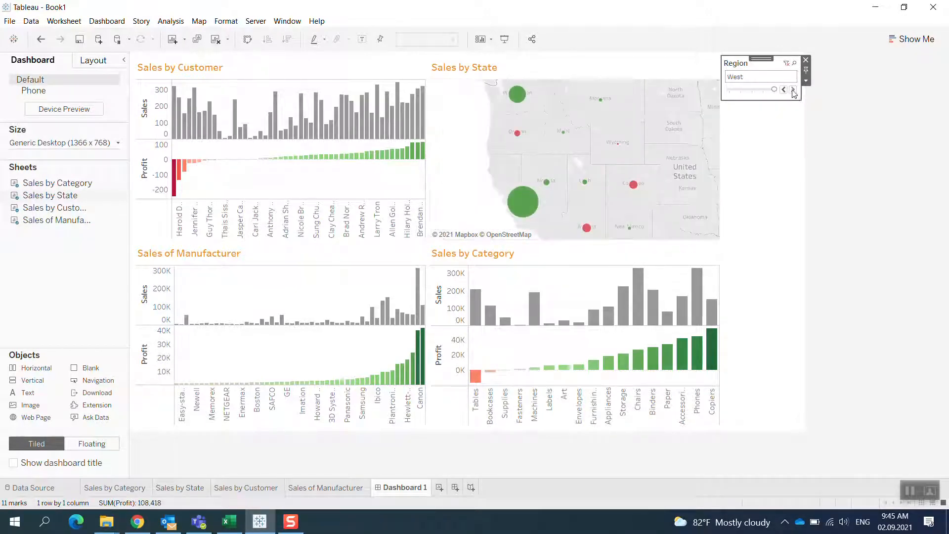
click(783, 90)
click(784, 90)
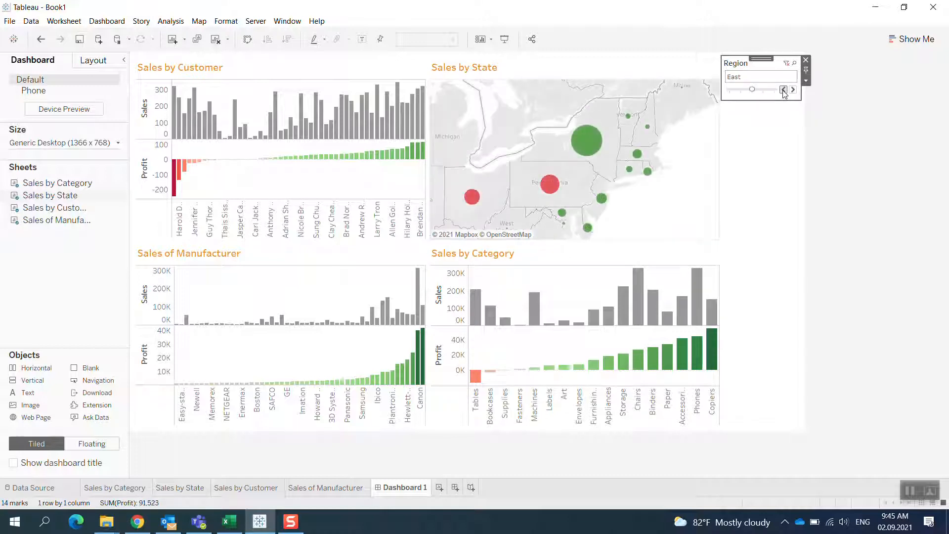
click(784, 90)
click(783, 90)
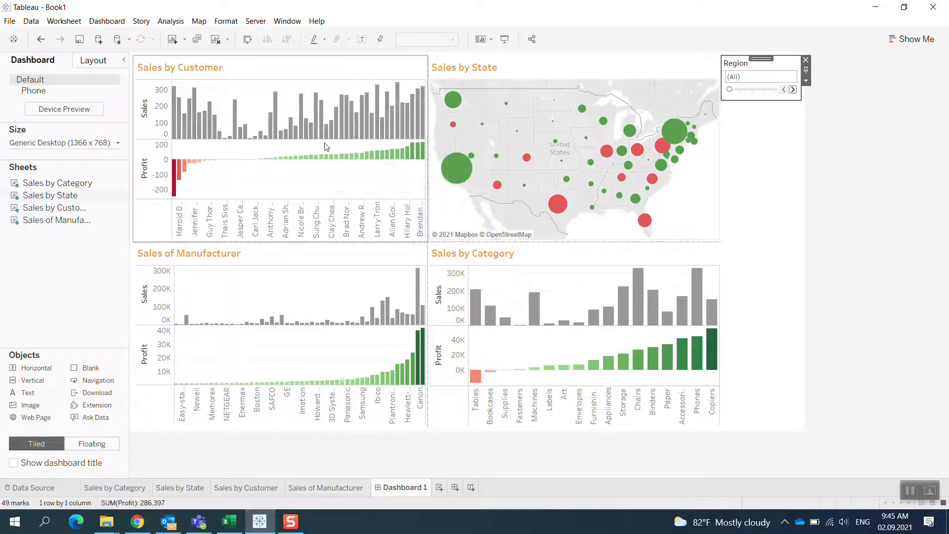
Apply the Region filter to all worksheets using related data sources, test it with Central and return it to (All)
click(807, 82)
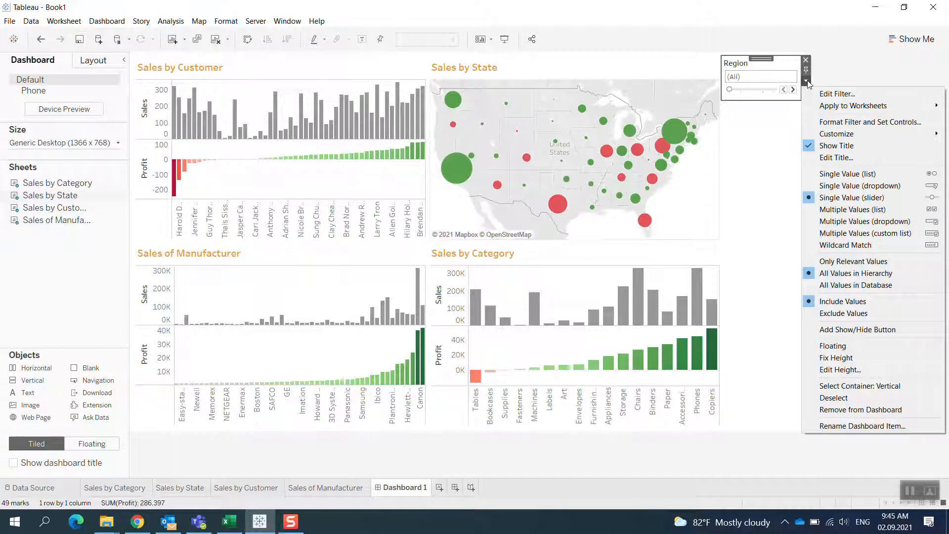
mouse_move(829, 104)
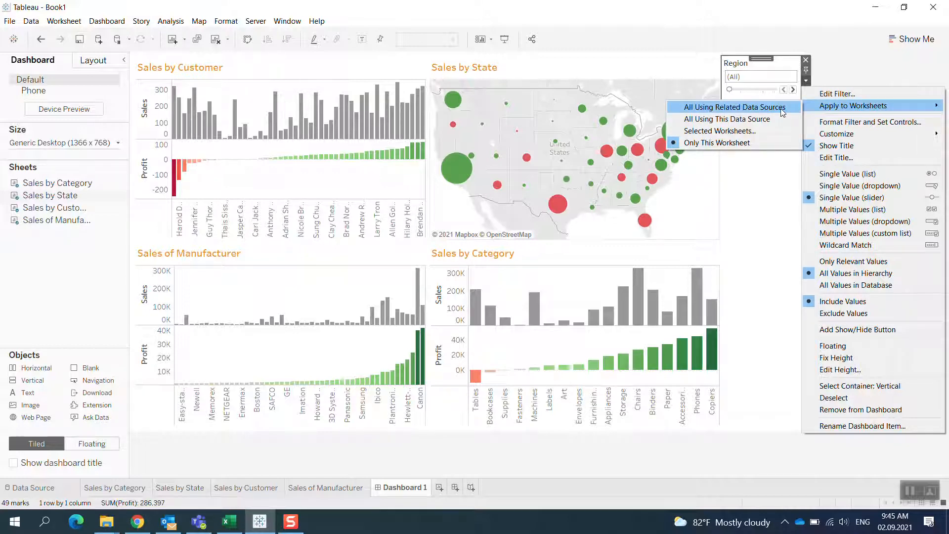
click(782, 108)
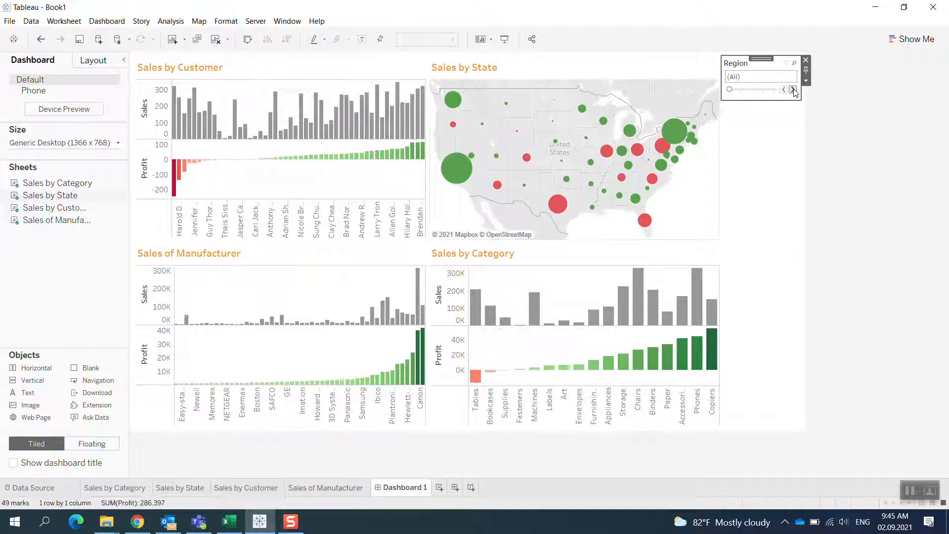
click(794, 90)
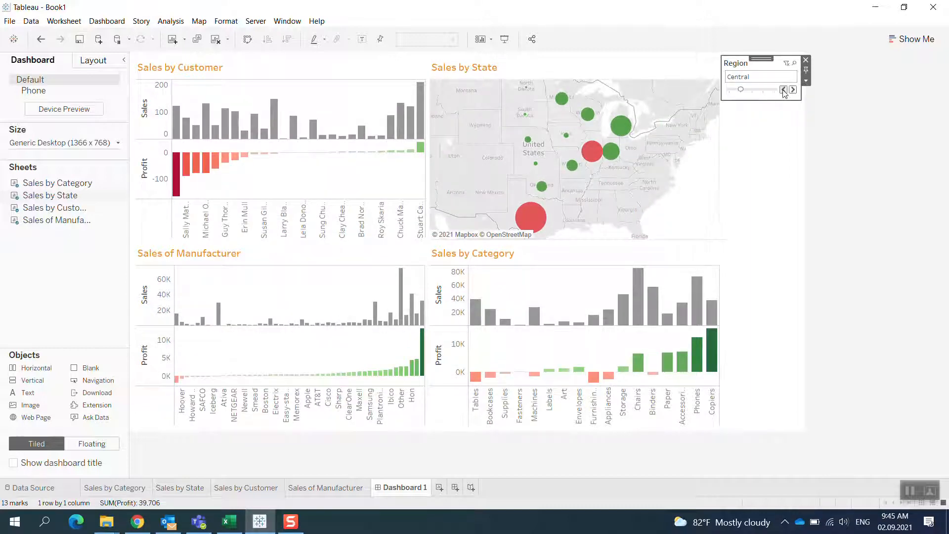
click(784, 90)
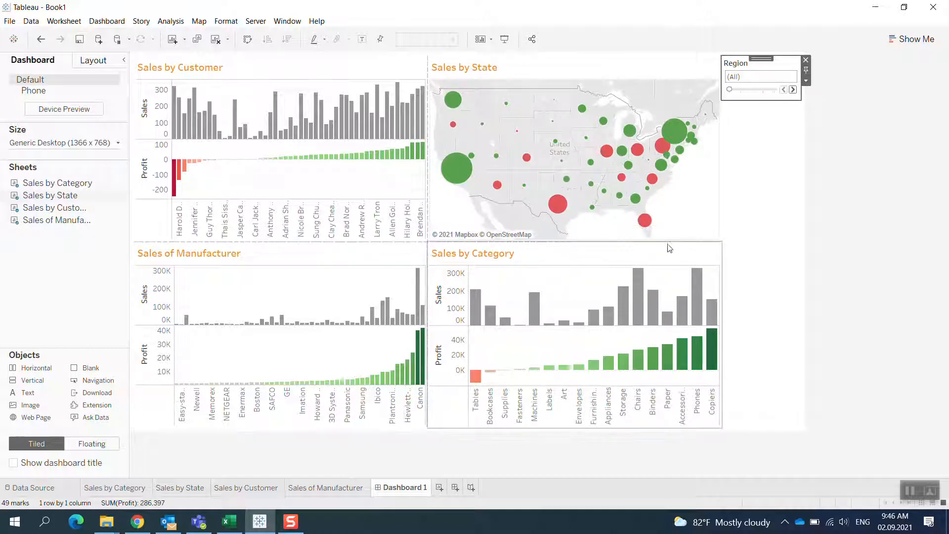
Add State as a filter on the Sales by State worksheet, using all of its values
click(707, 223)
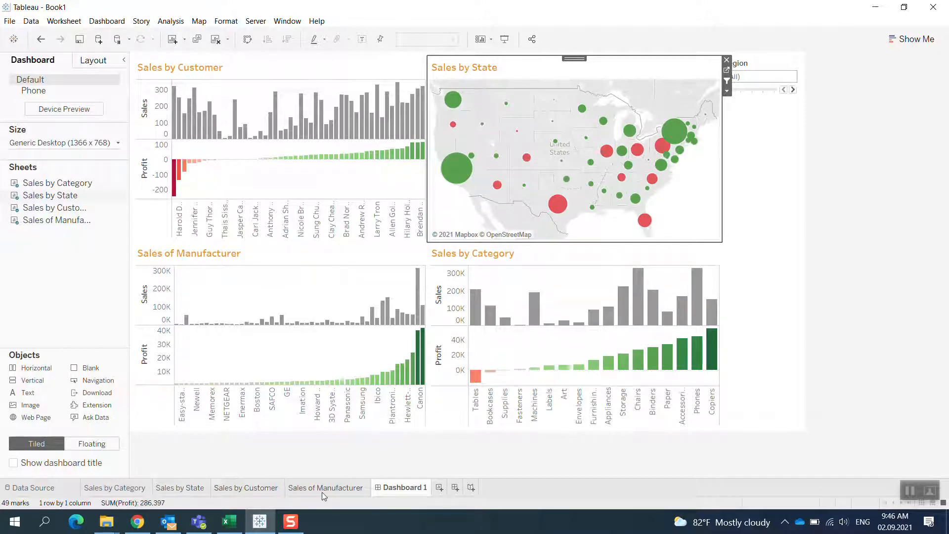
click(184, 488)
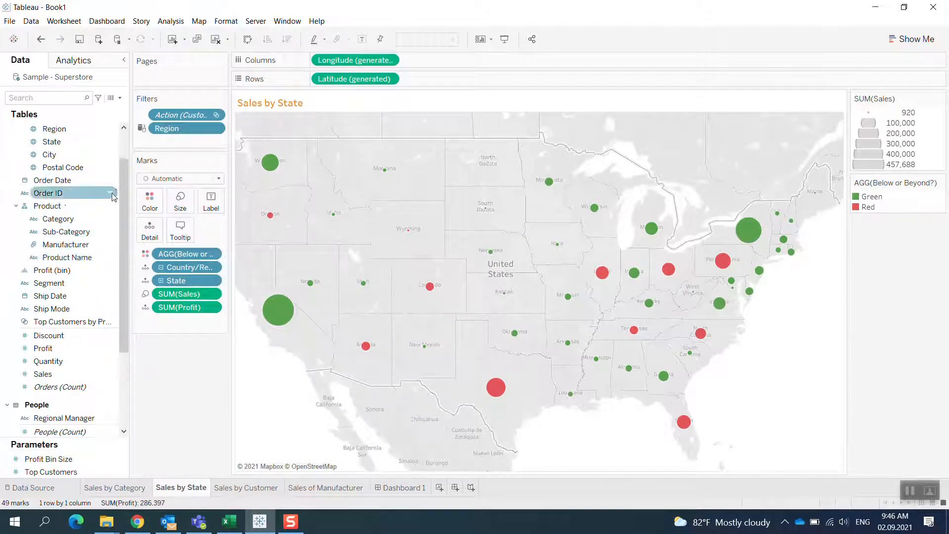
drag(52, 142, 184, 143)
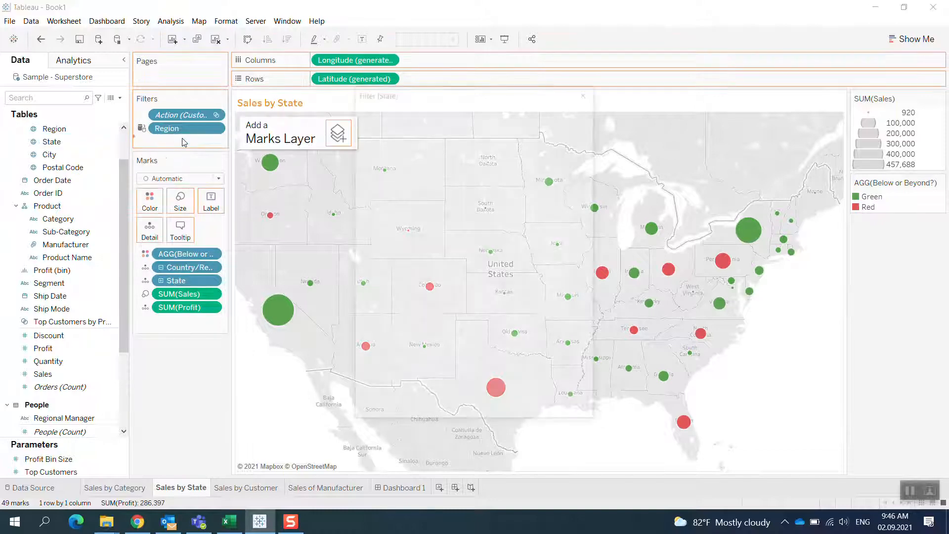
click(485, 138)
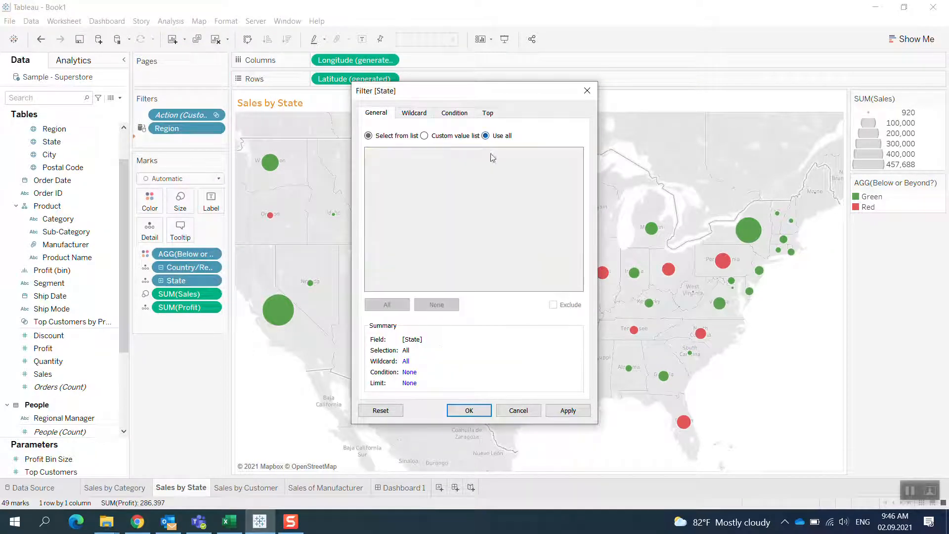
click(548, 411)
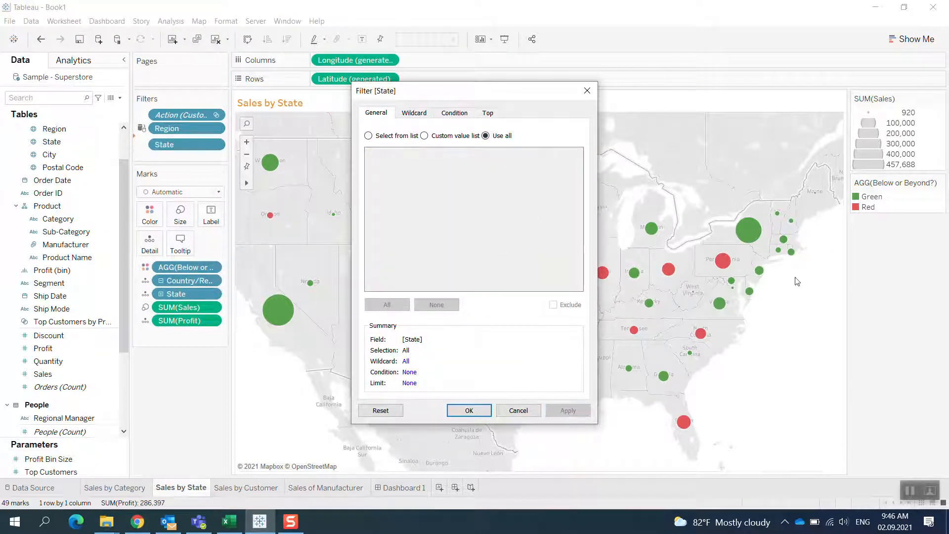
click(469, 411)
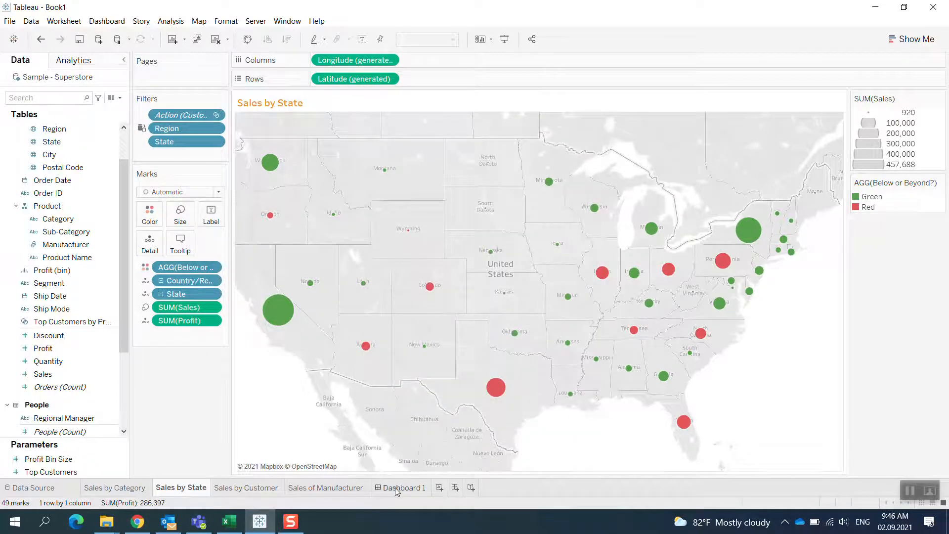
Show the State filter of the Sales by State map on Dashboard 1
click(398, 488)
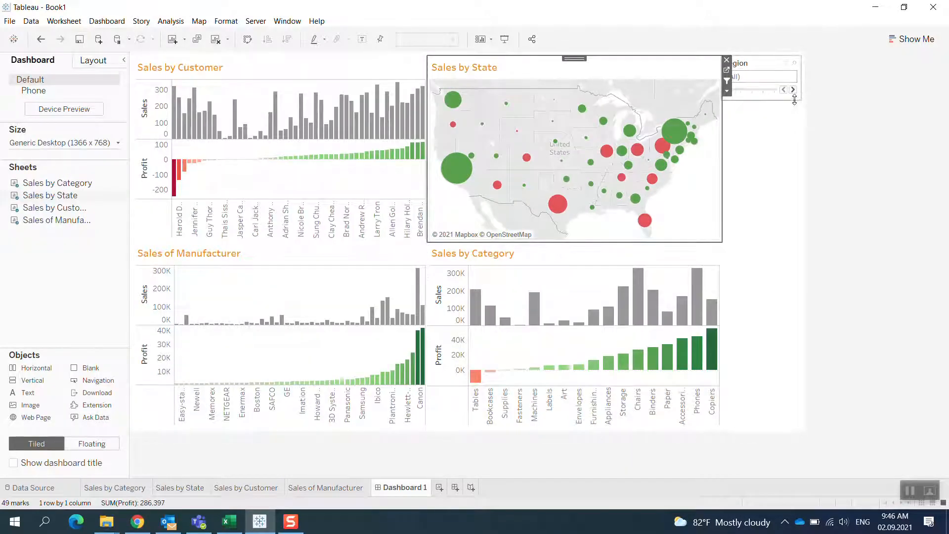
click(729, 94)
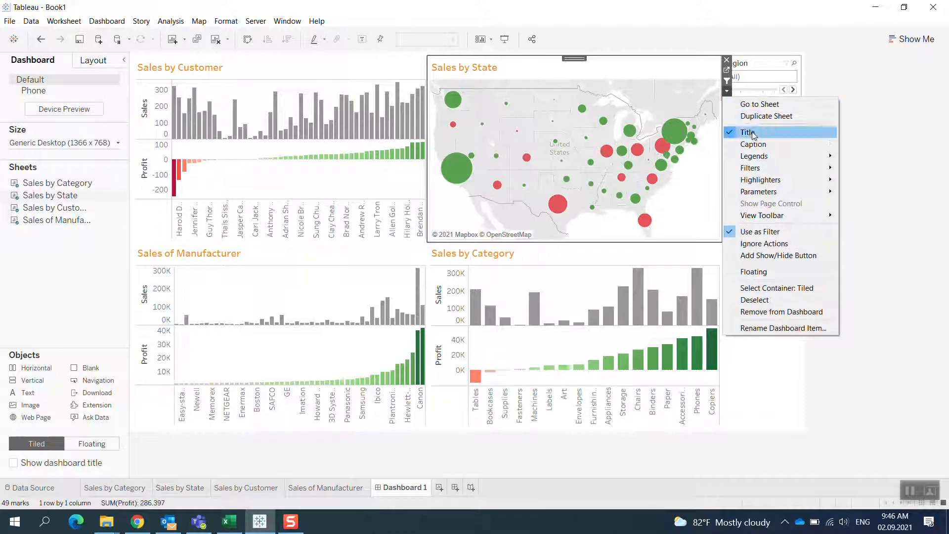
mouse_move(825, 169)
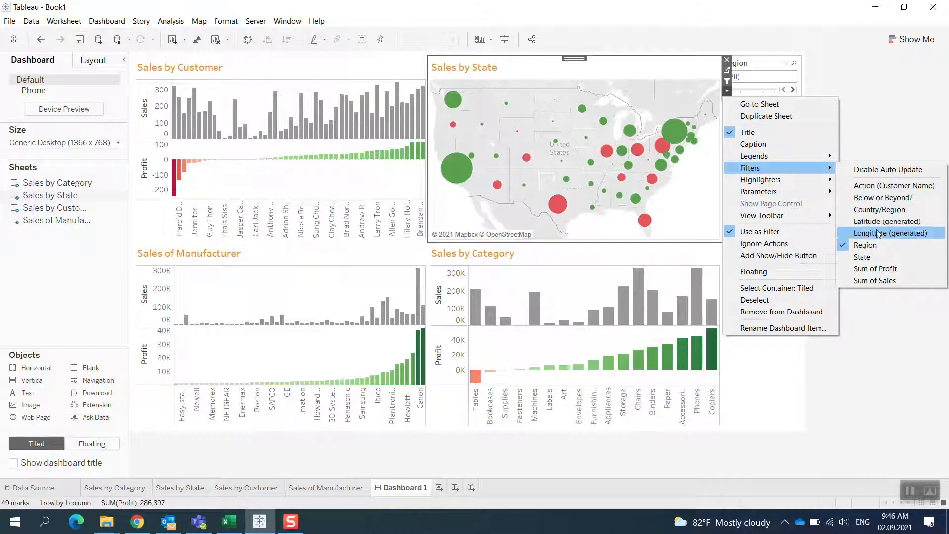
click(862, 256)
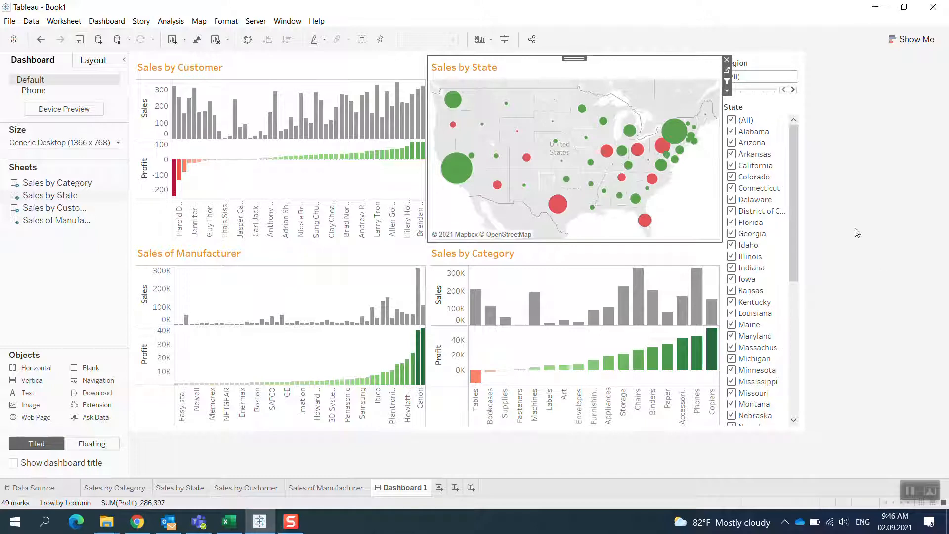
Try the State filter as a single-value dropdown and look at its list of states
right_click(774, 114)
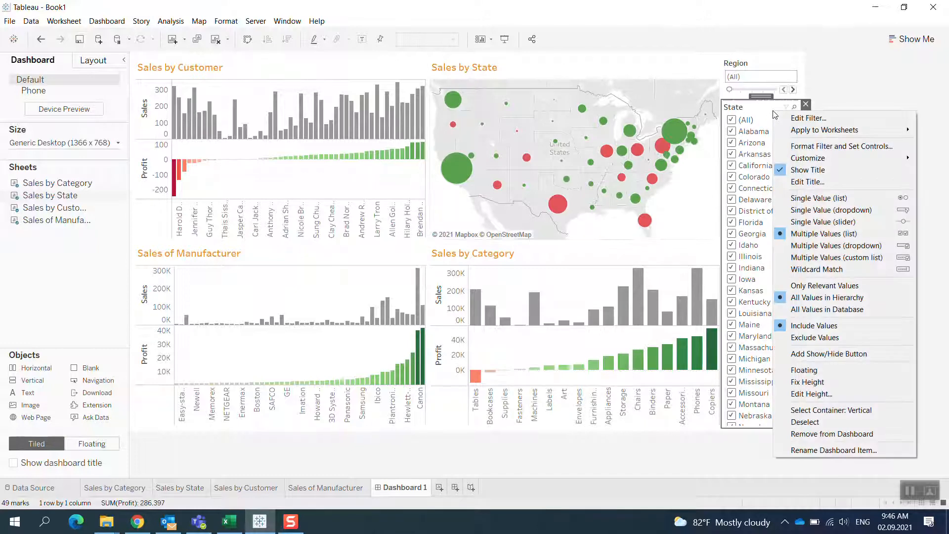
click(847, 211)
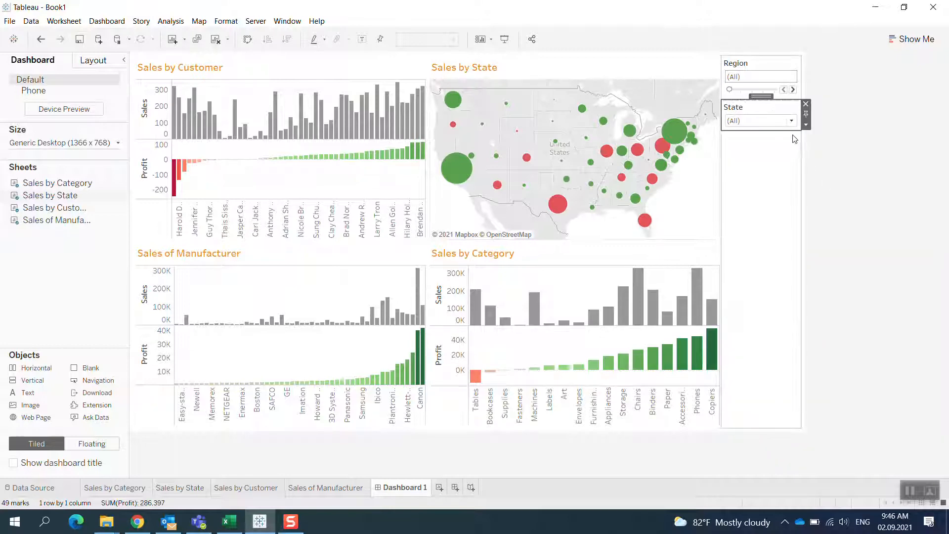
click(792, 121)
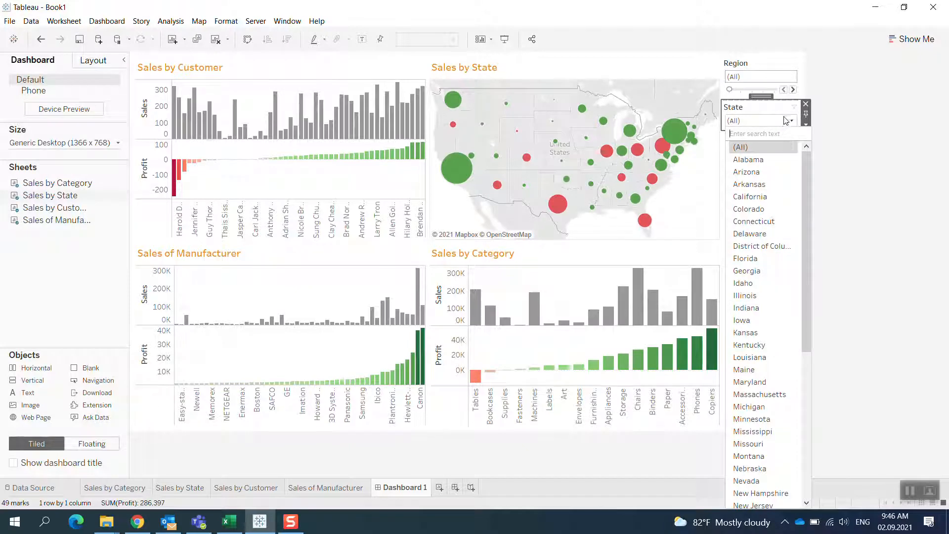
click(776, 117)
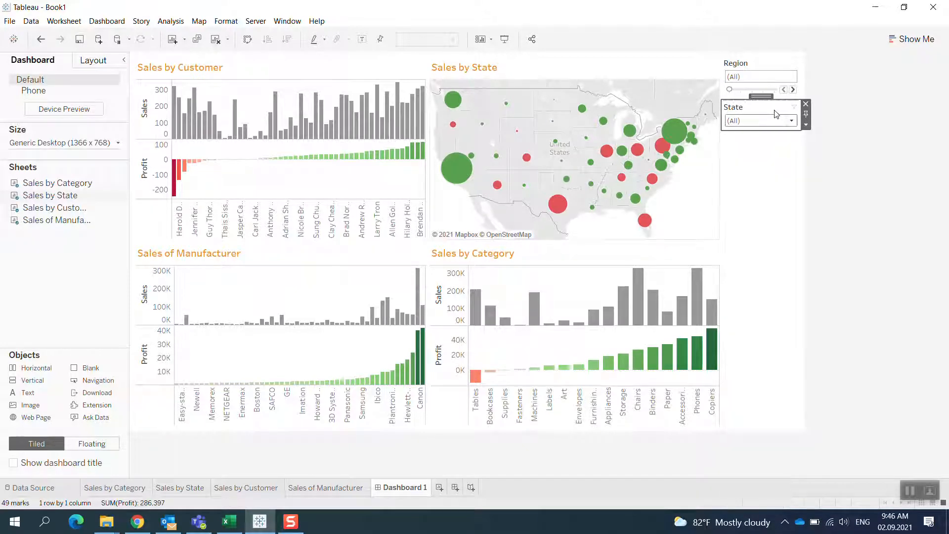
Change the State filter to a Multiple Values (dropdown) control
right_click(775, 114)
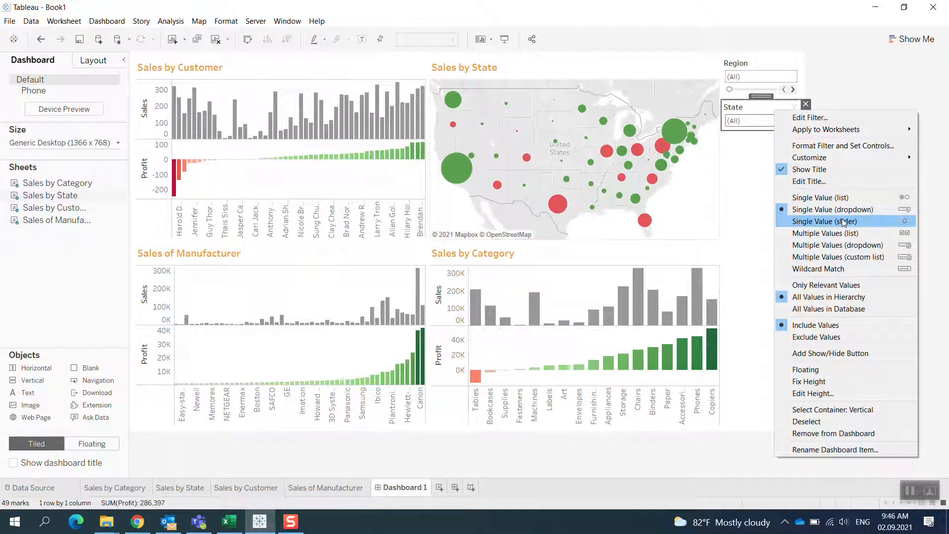
click(847, 233)
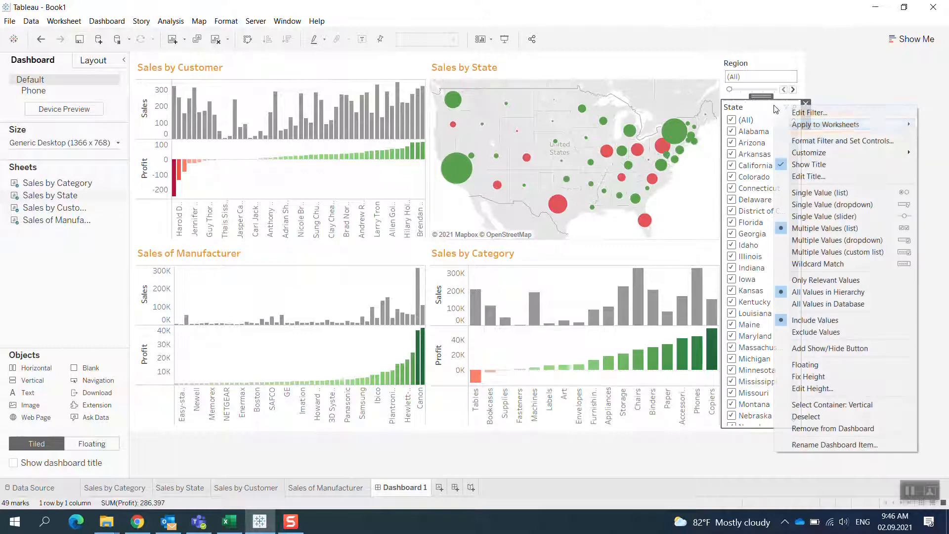
click(806, 125)
click(796, 240)
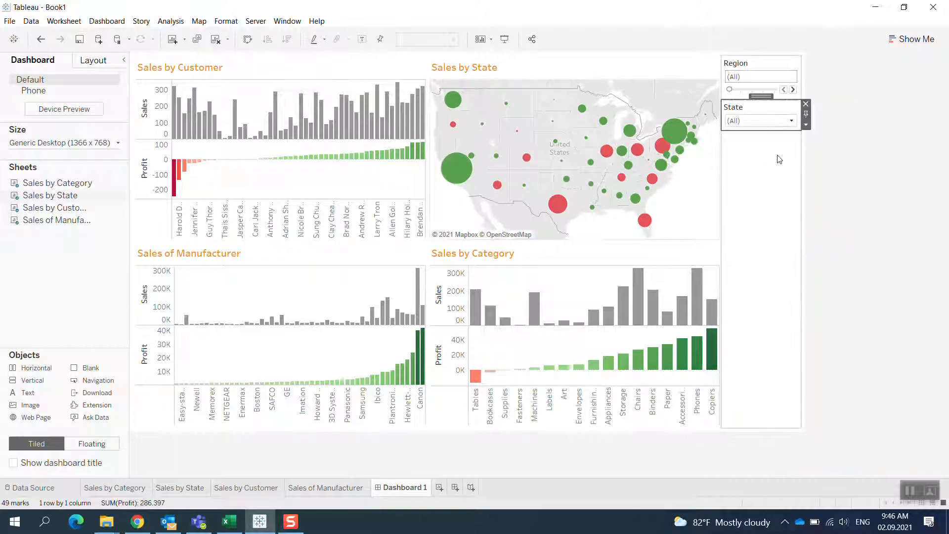
Test the State filter by clearing all states and selecting only California
click(792, 122)
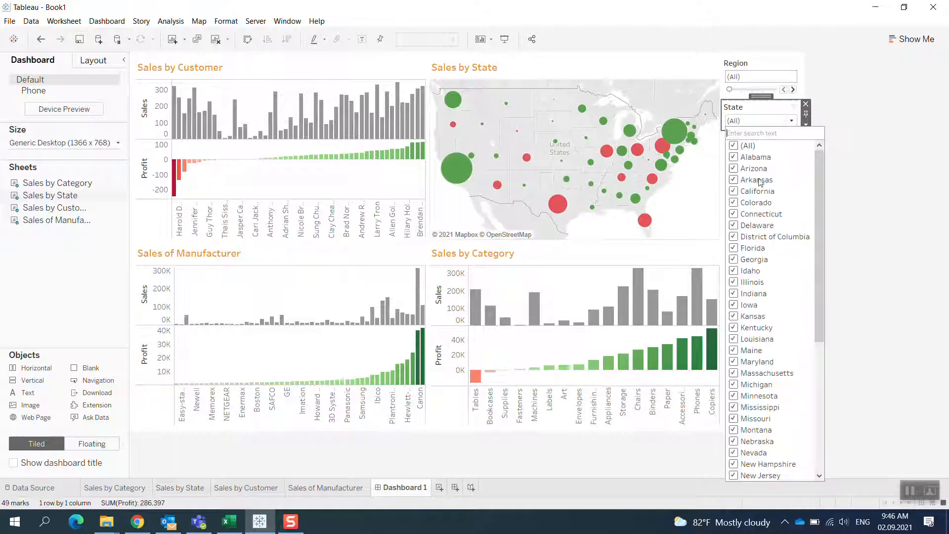
click(734, 146)
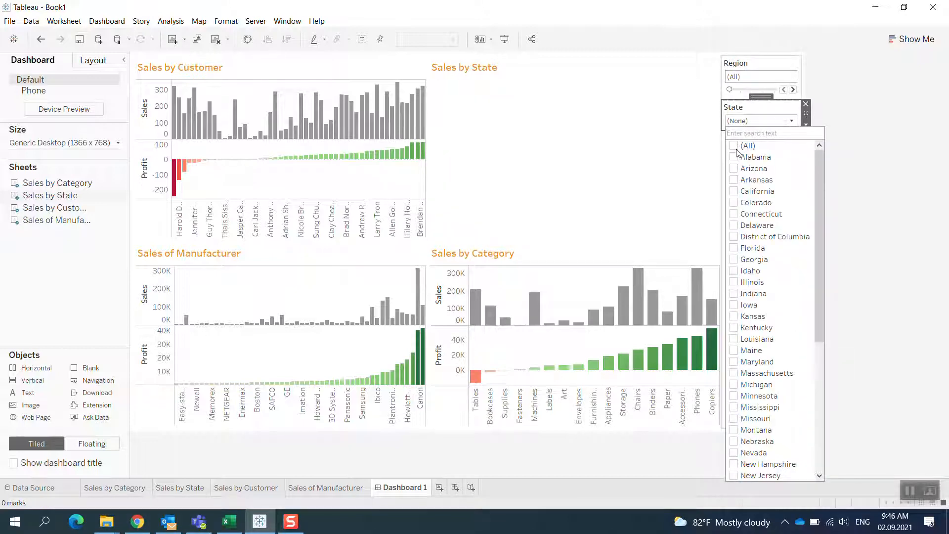
click(735, 191)
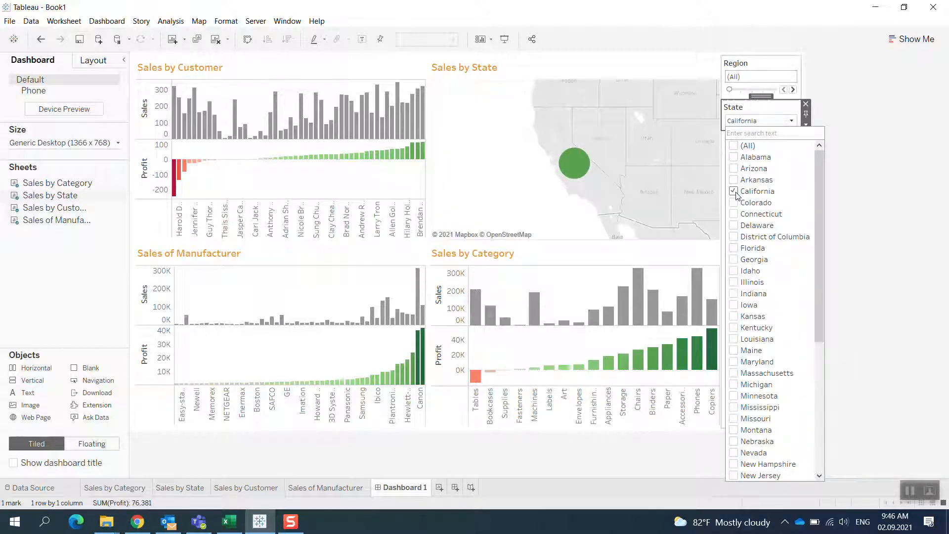
click(851, 199)
Apply the State filter to all worksheets using related data sources and reset it to (All)
click(779, 108)
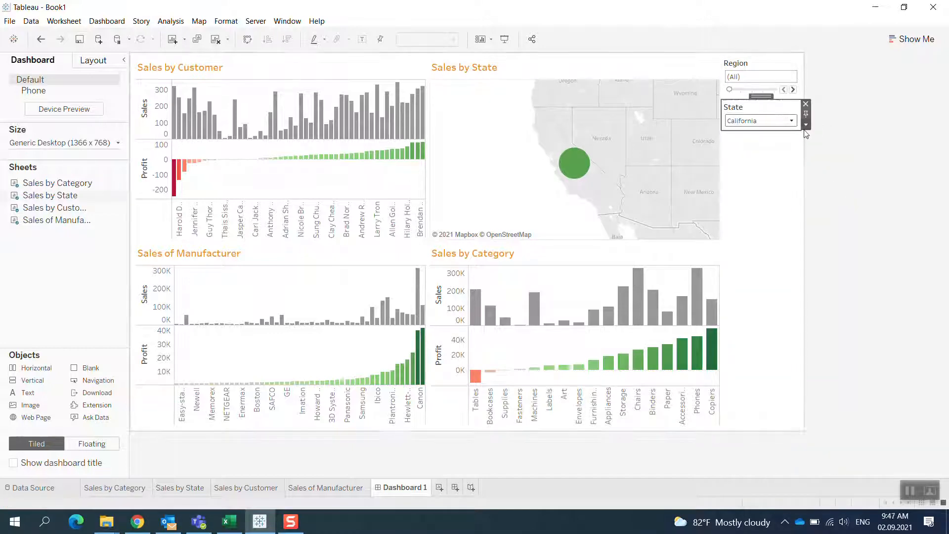
click(807, 126)
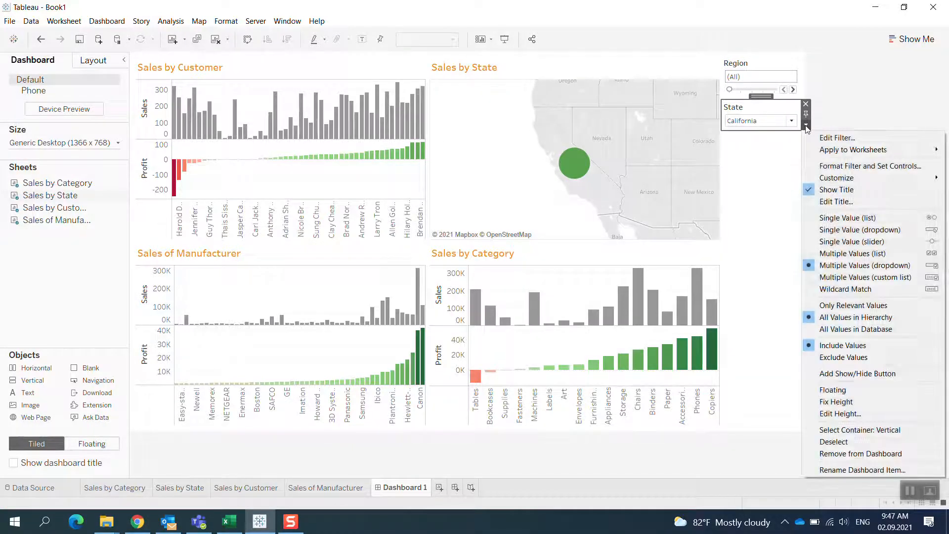
mouse_move(833, 150)
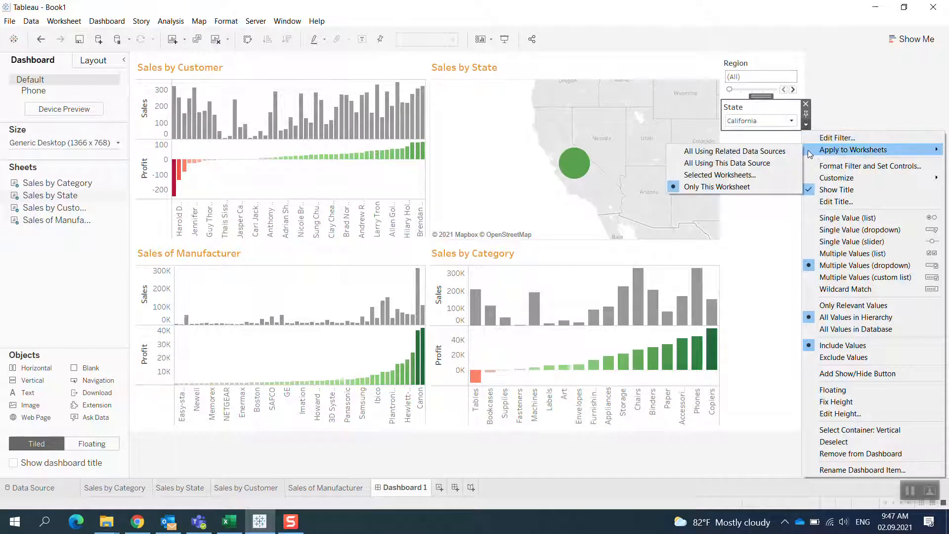
click(793, 155)
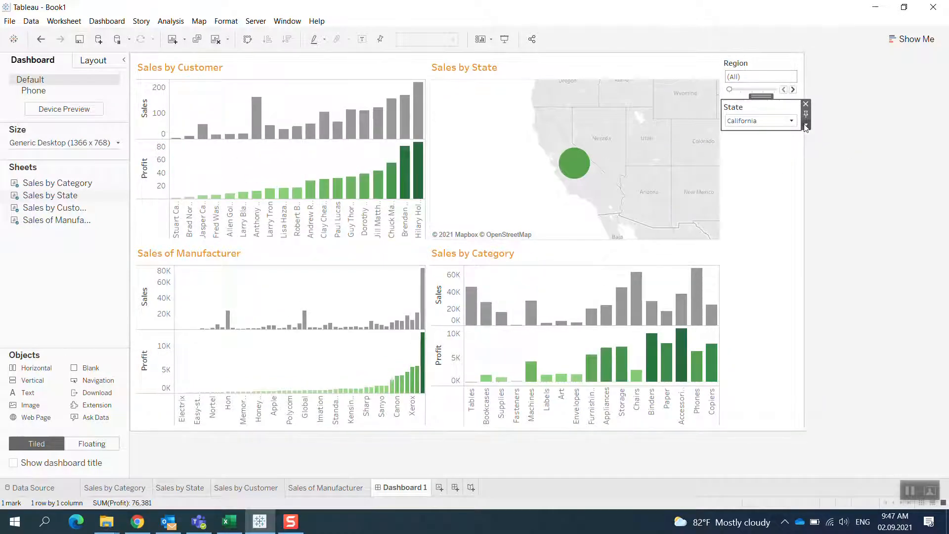
click(791, 123)
click(740, 146)
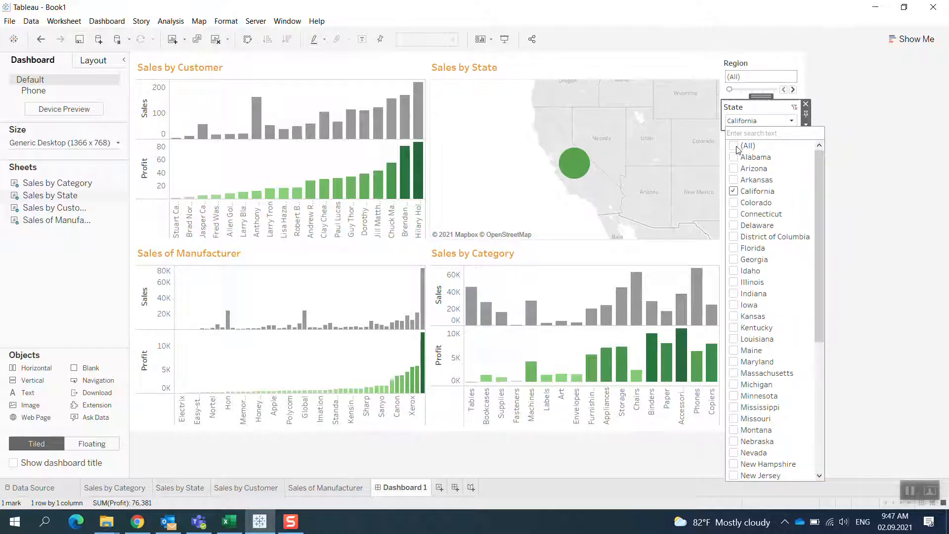
click(844, 162)
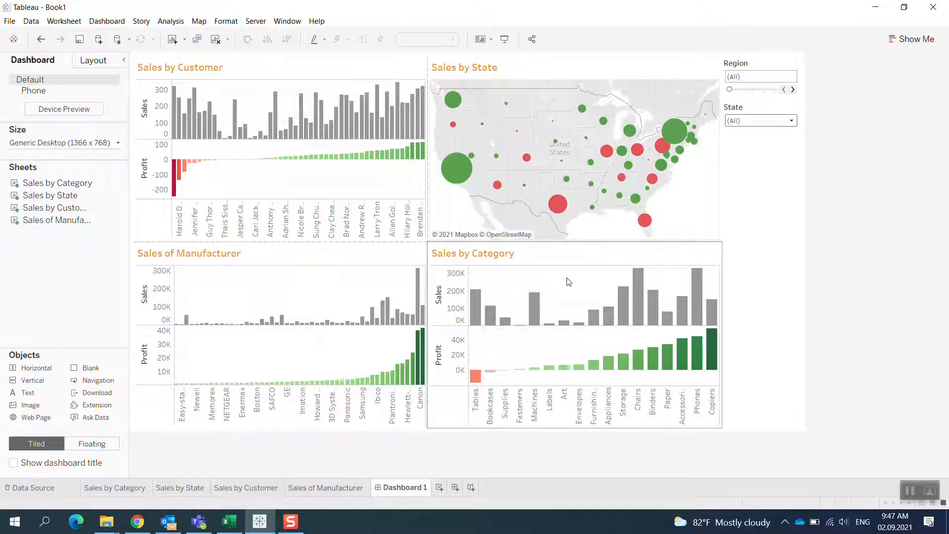
Add Category as a filter on the Sales by Category worksheet, using all of its values
click(549, 266)
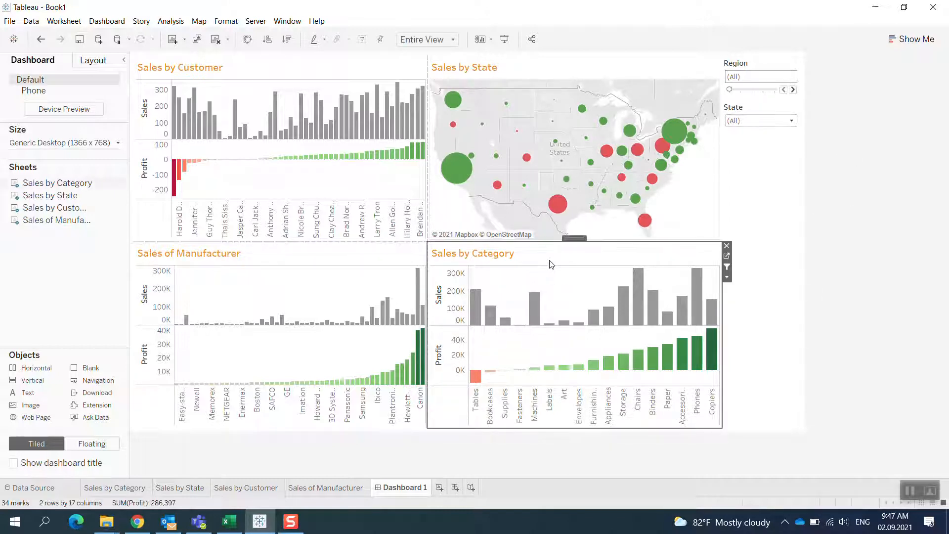
click(727, 256)
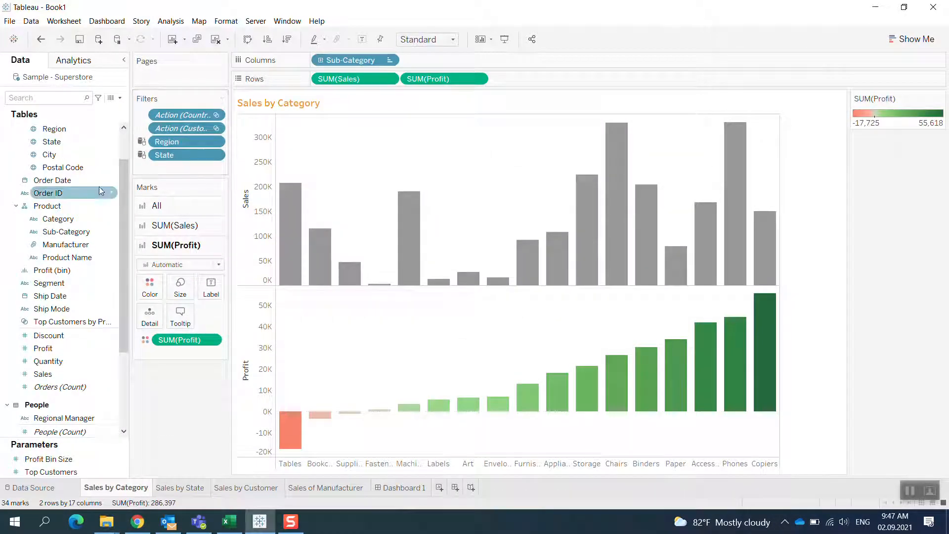
drag(93, 220, 189, 169)
click(486, 138)
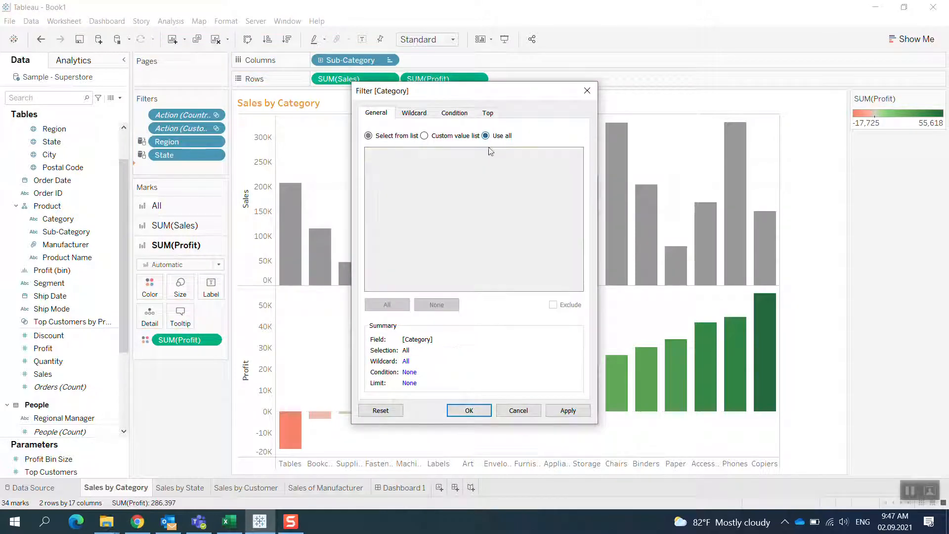
click(470, 411)
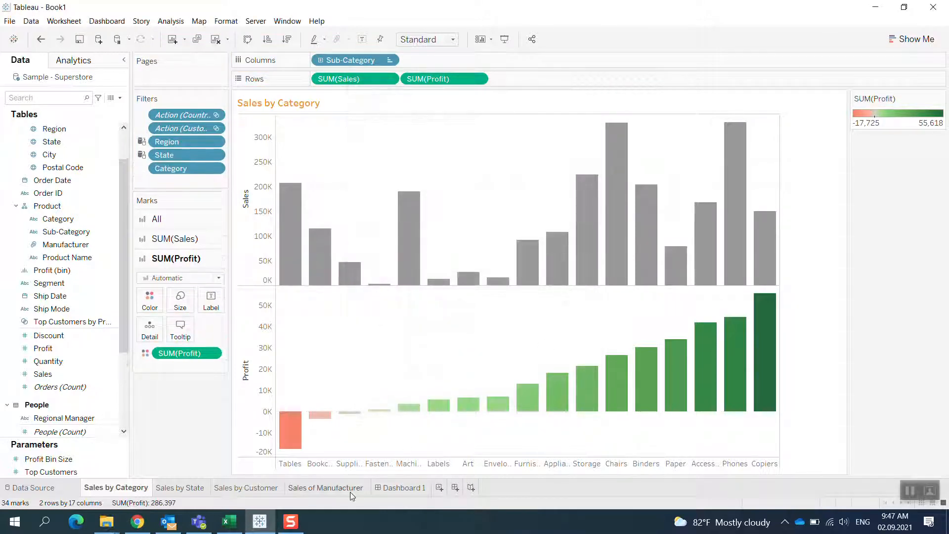
Show the Category filter of Sales by Category on Dashboard 1 as a Single Value (list)
click(407, 494)
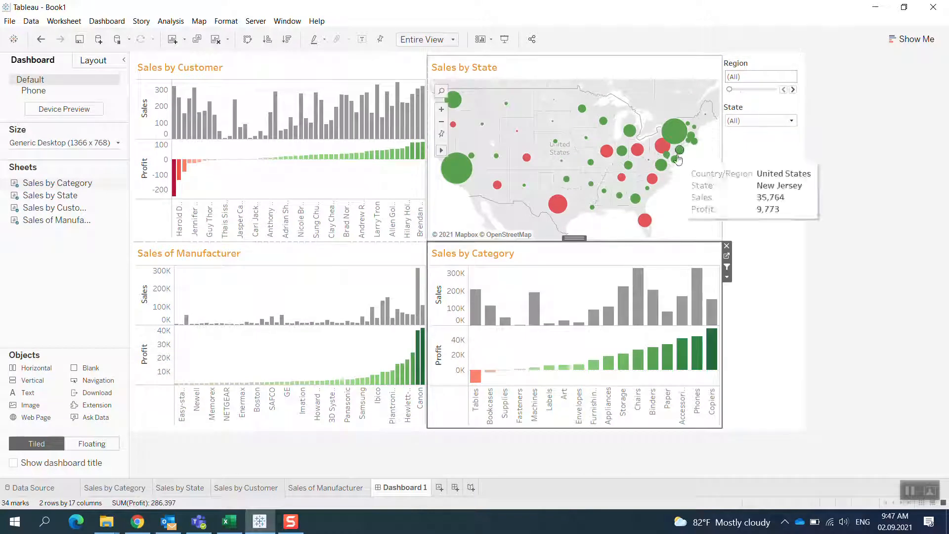
click(727, 277)
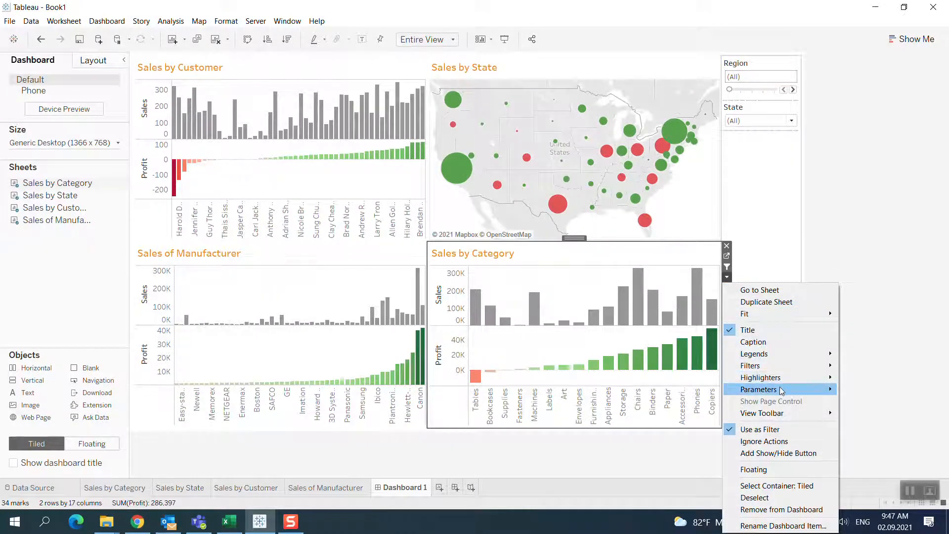
mouse_move(774, 370)
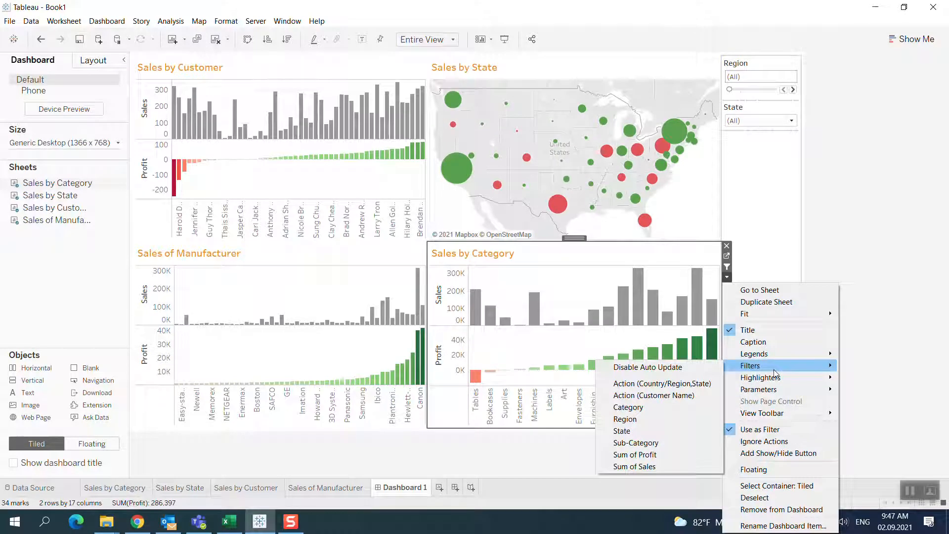
click(657, 408)
right_click(773, 144)
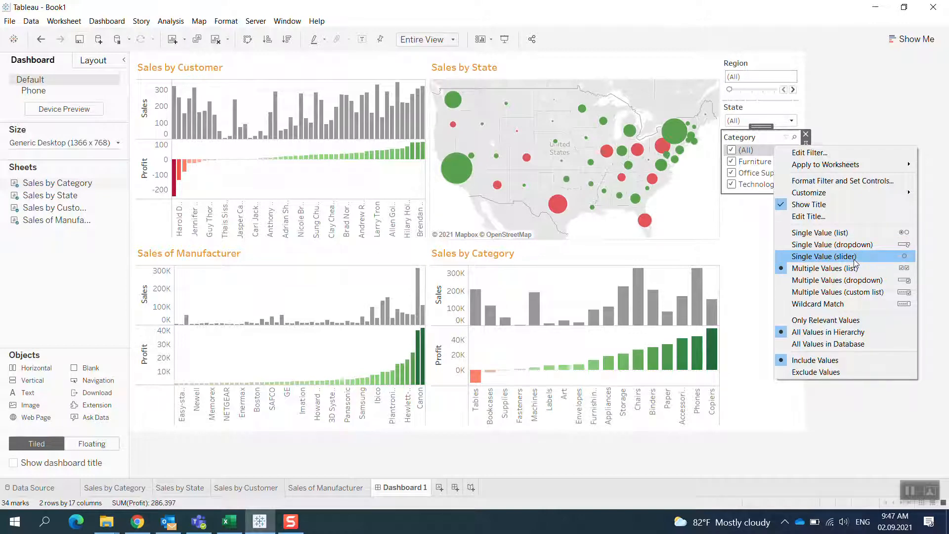
click(859, 234)
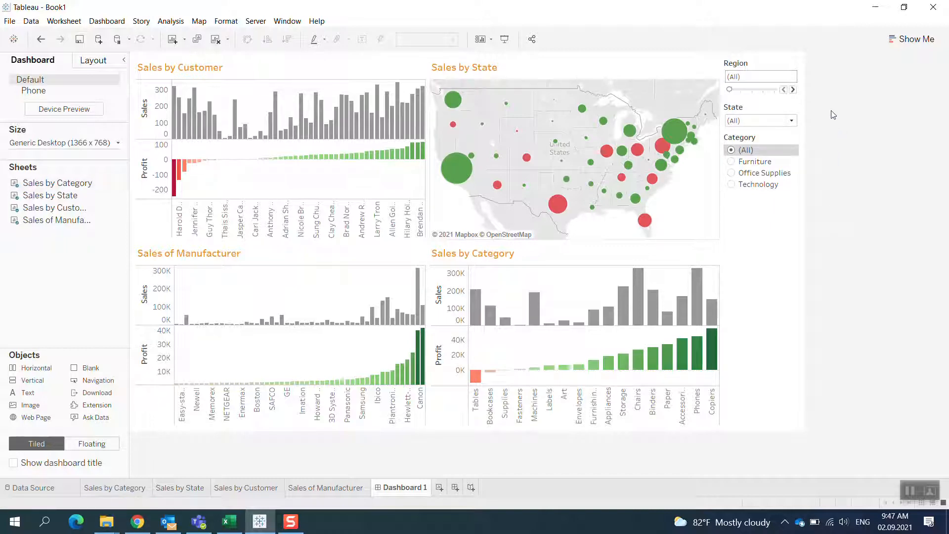
Apply the Category filter to all worksheets using related data sources
right_click(771, 142)
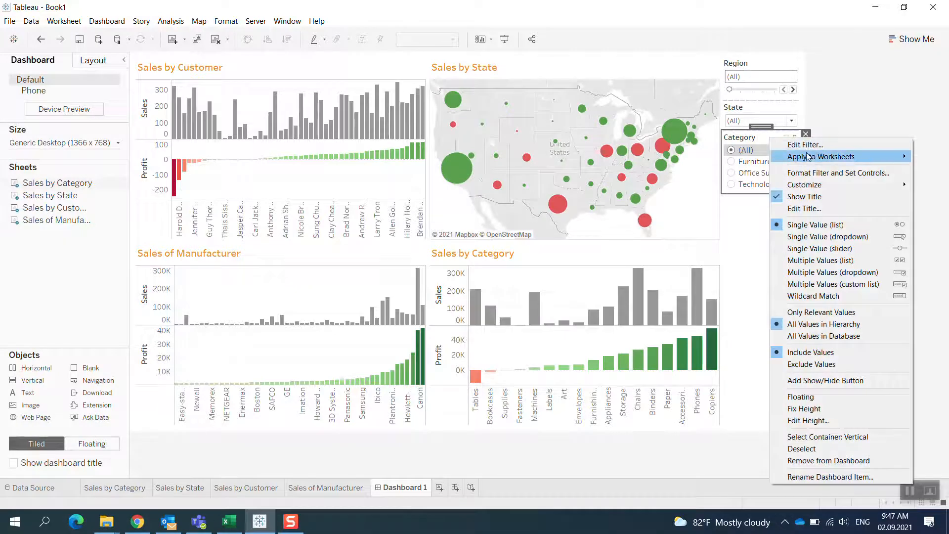
mouse_move(811, 157)
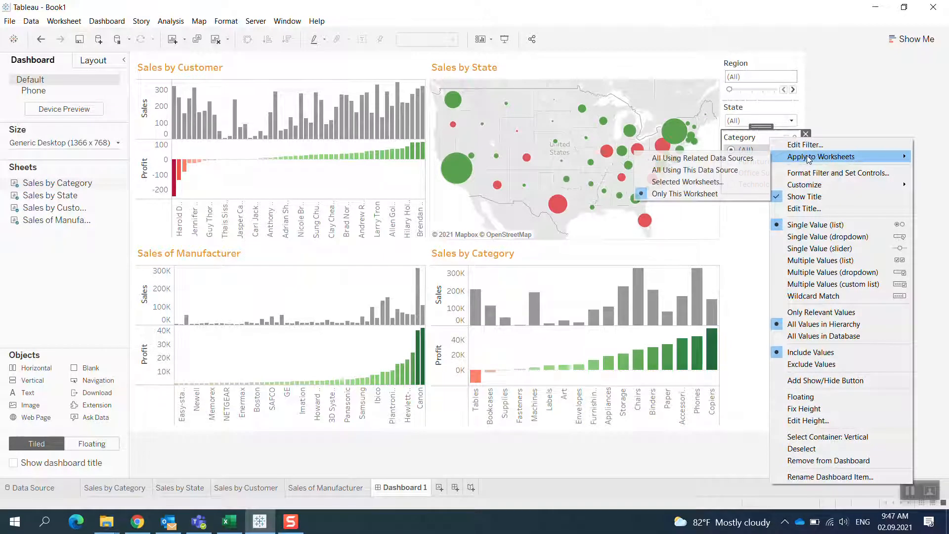
click(749, 159)
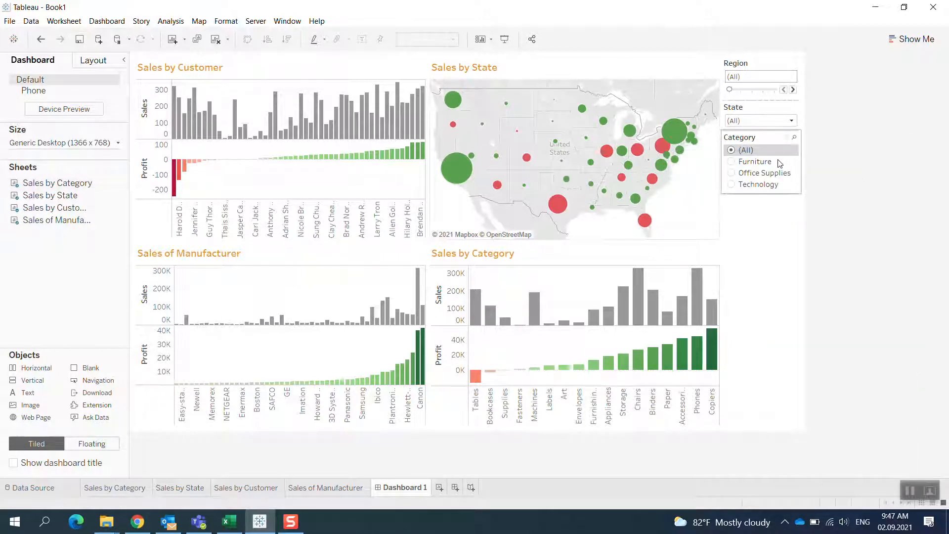
Test the Category filter on the dashboard with Furniture, Office Supplies and Technology in turn
click(759, 164)
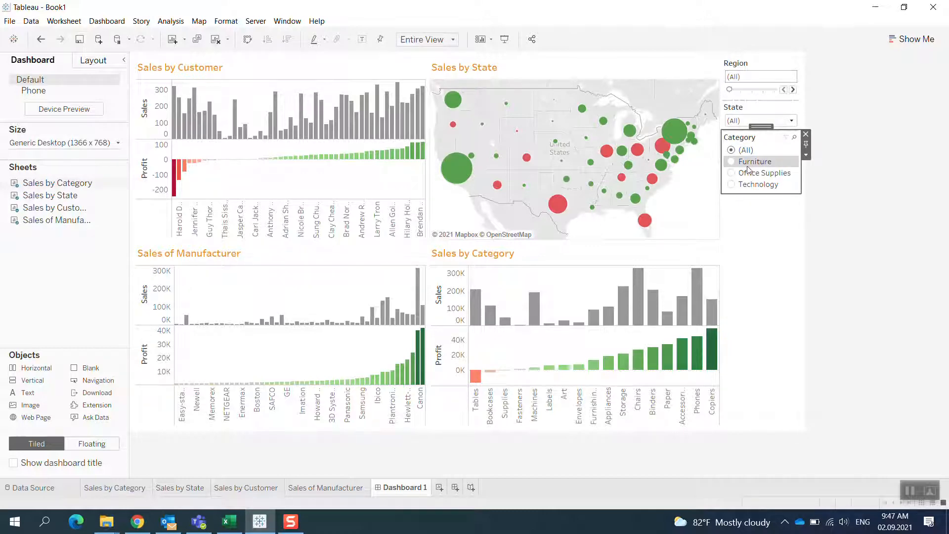
click(733, 162)
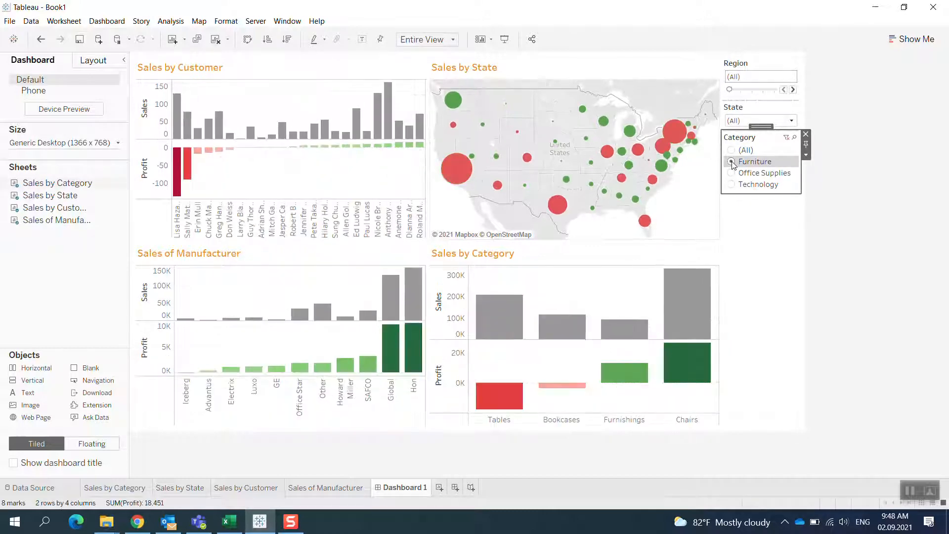
click(732, 173)
click(732, 184)
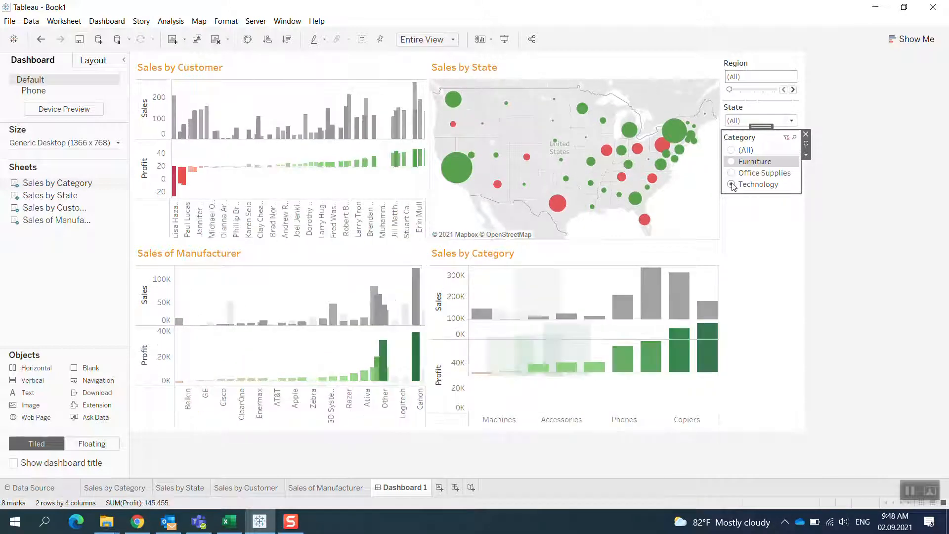
mouse_move(663, 184)
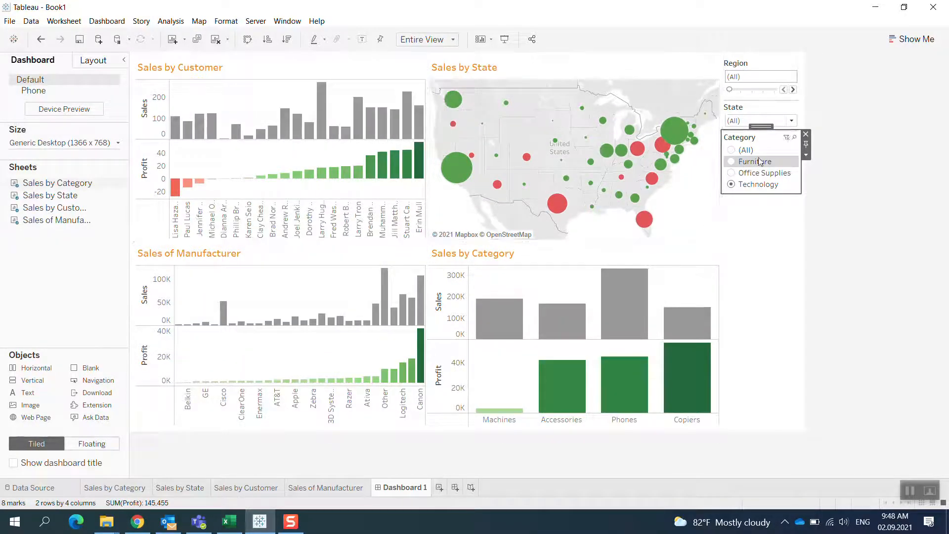
Set the Region filter to Central and return the Category filter to (All)
click(807, 124)
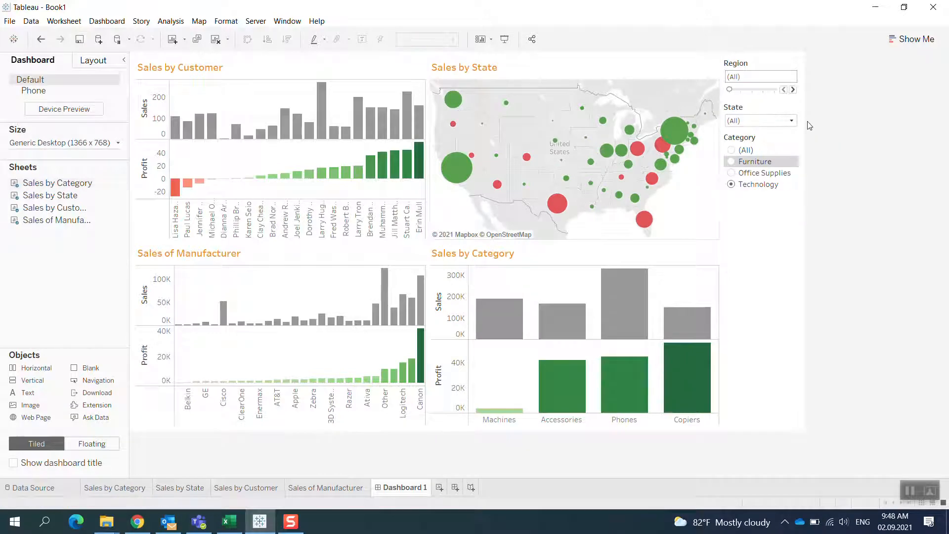
click(793, 91)
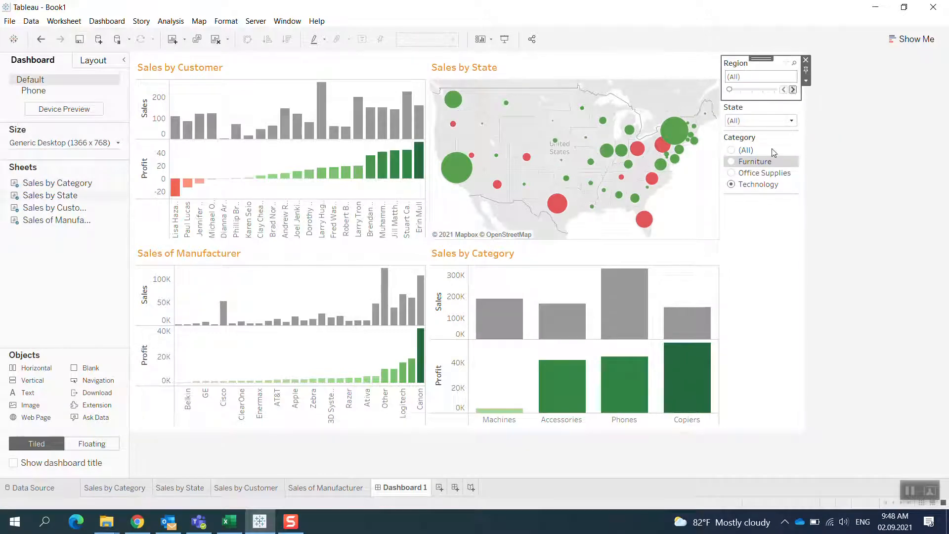
click(732, 151)
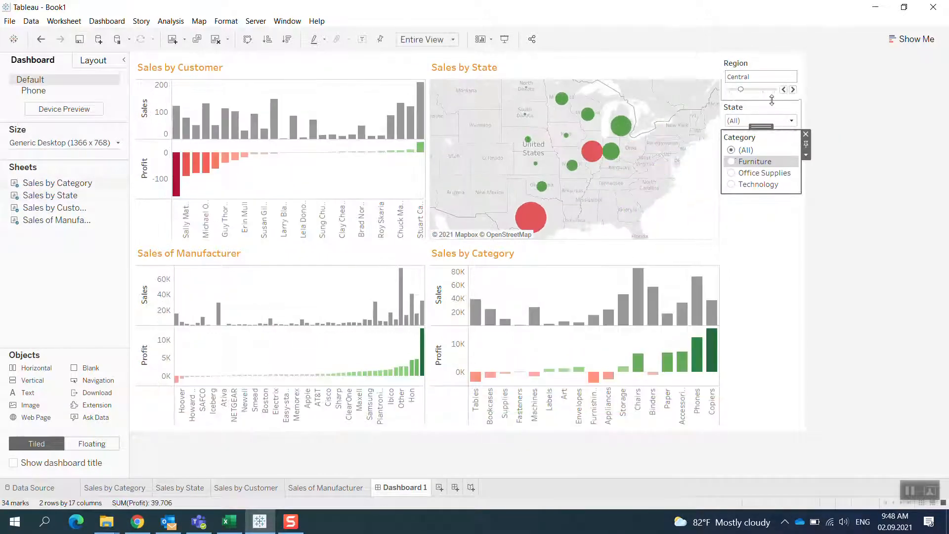
Test the Region filter on the dashboard with East and South in turn
click(794, 92)
click(793, 90)
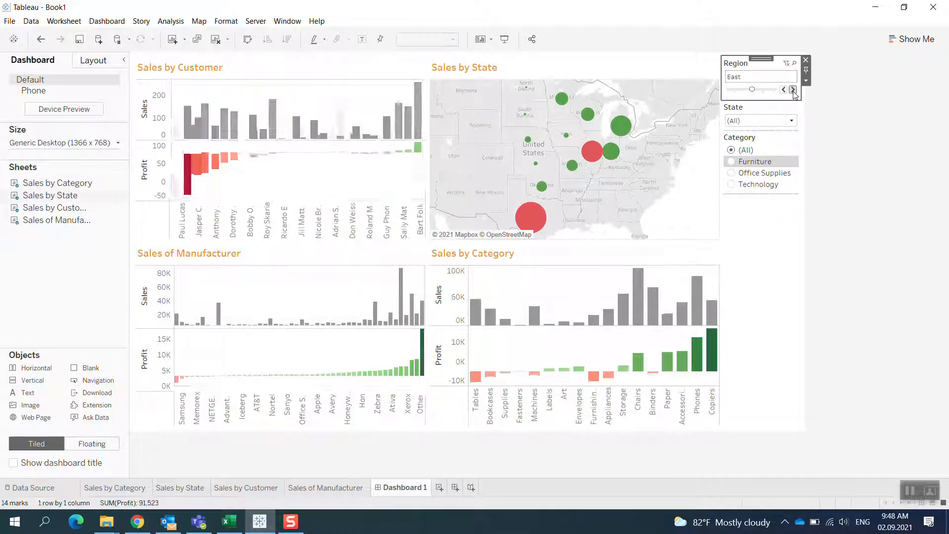
click(794, 90)
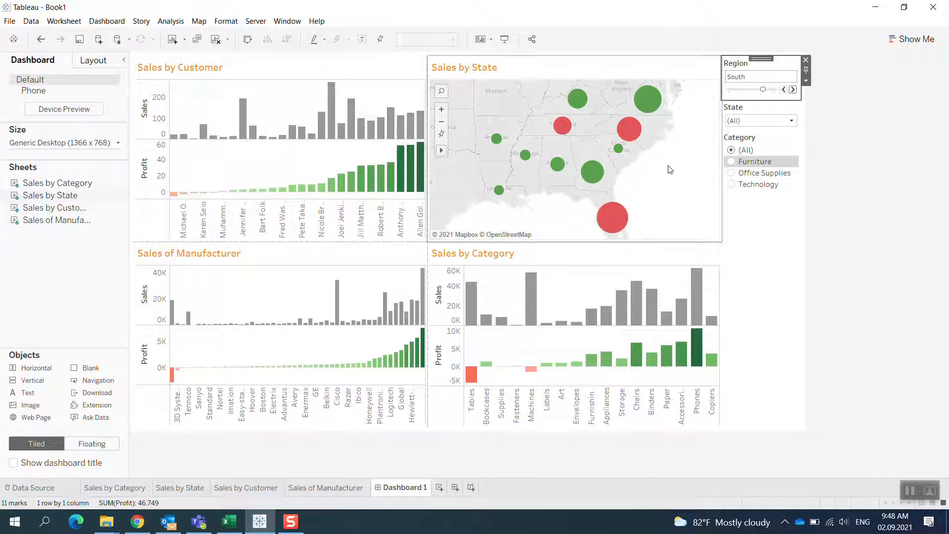
Try fixing the Sales by State map view while changing the Region filter to East, and release the map again
click(608, 175)
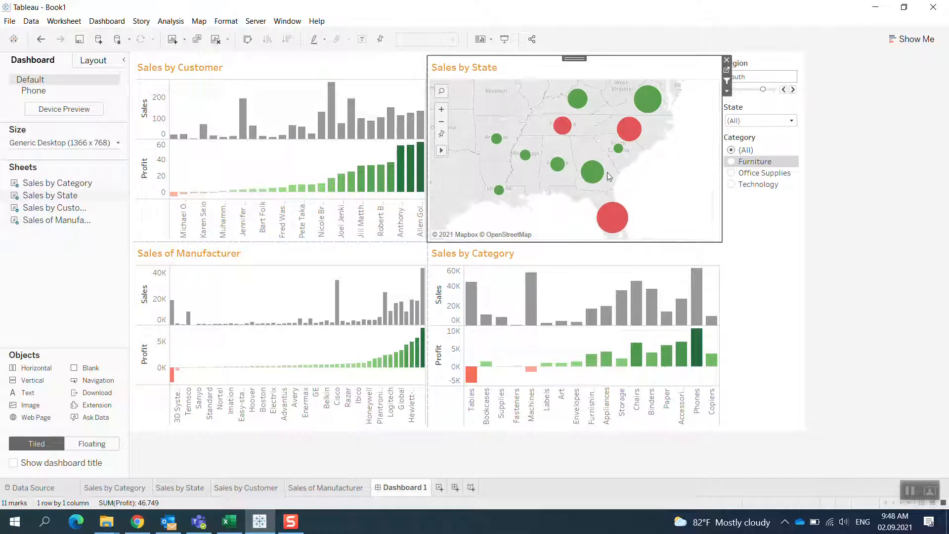
click(442, 135)
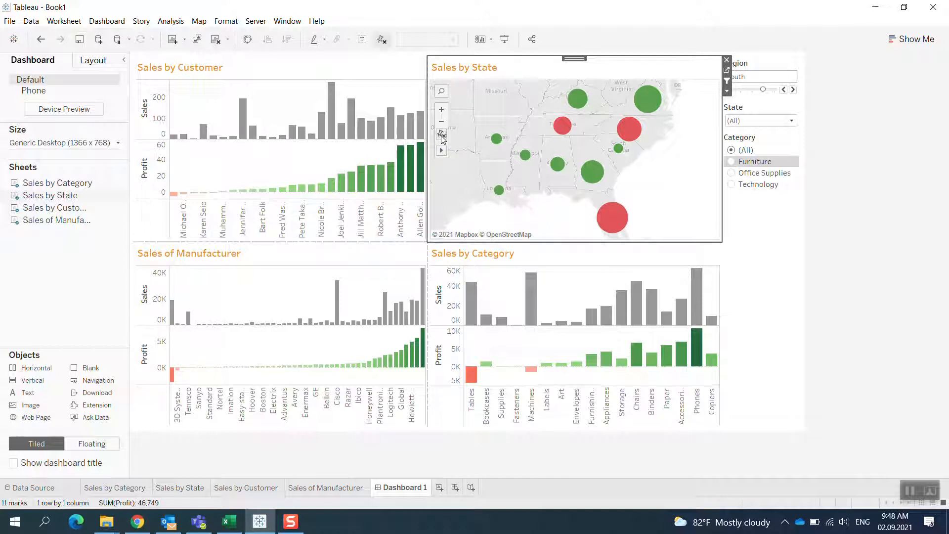
click(785, 92)
click(785, 90)
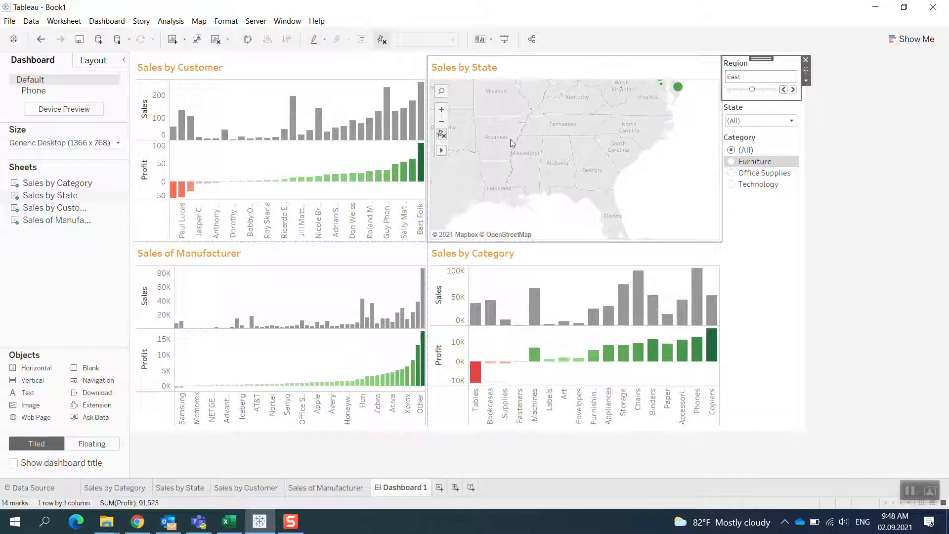
click(442, 135)
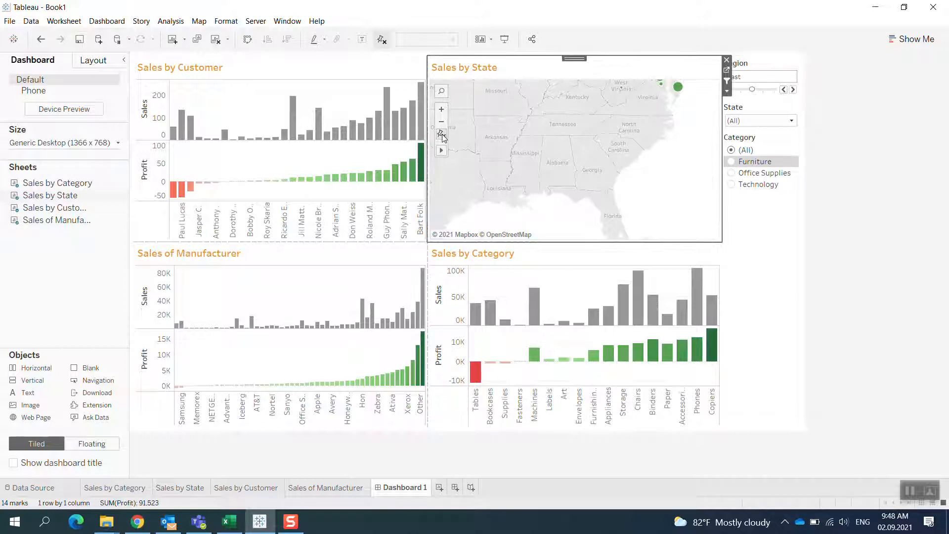
Advance the Region filter through South to West
click(794, 91)
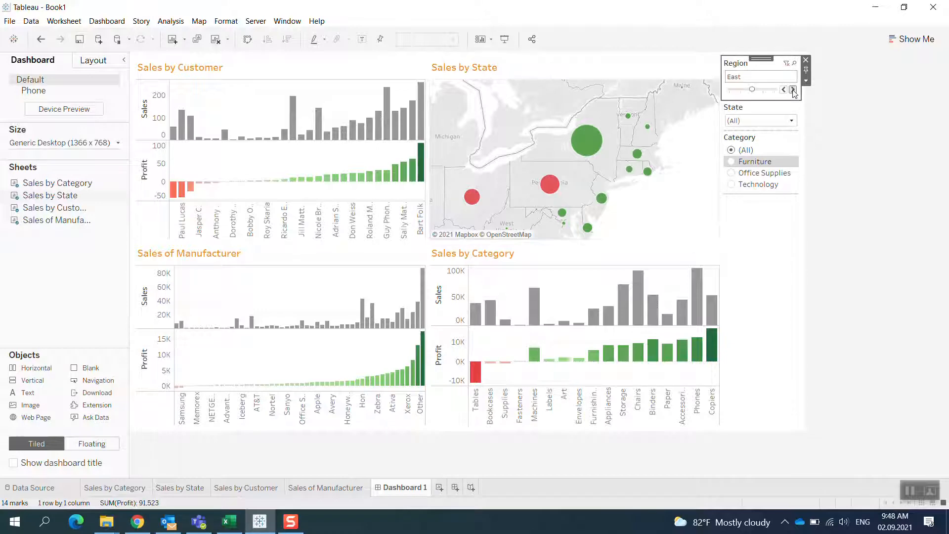
click(793, 90)
click(793, 90)
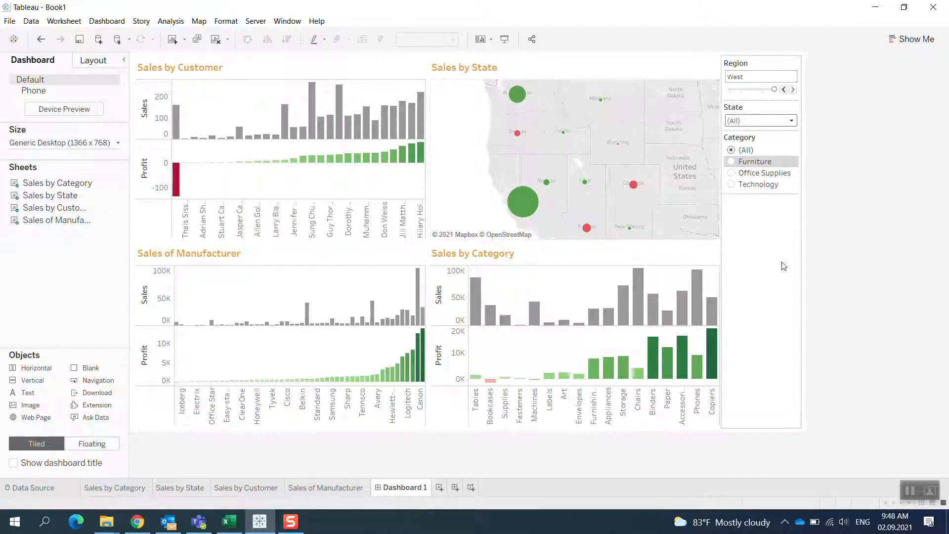
Rename the dashboard as Sales Dashboard
double_click(394, 489)
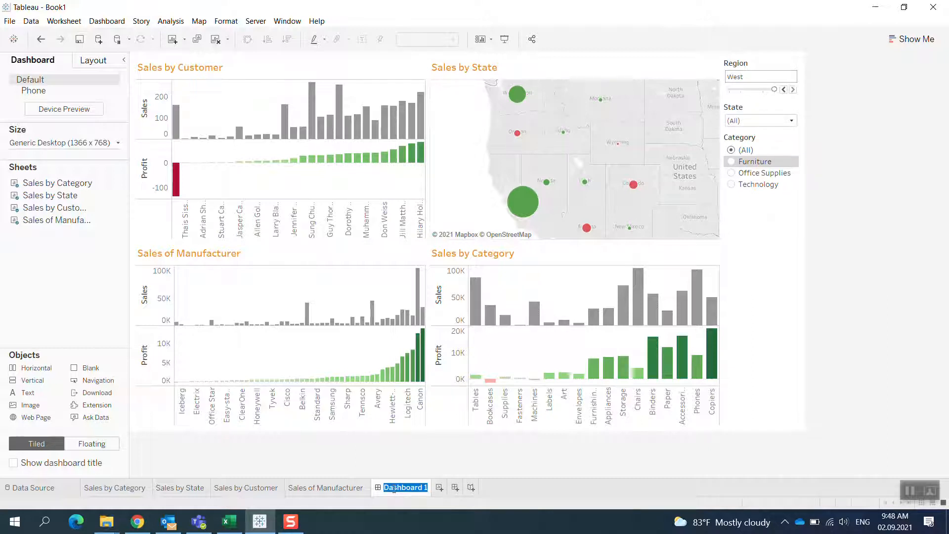
text(Sales Dashboard)
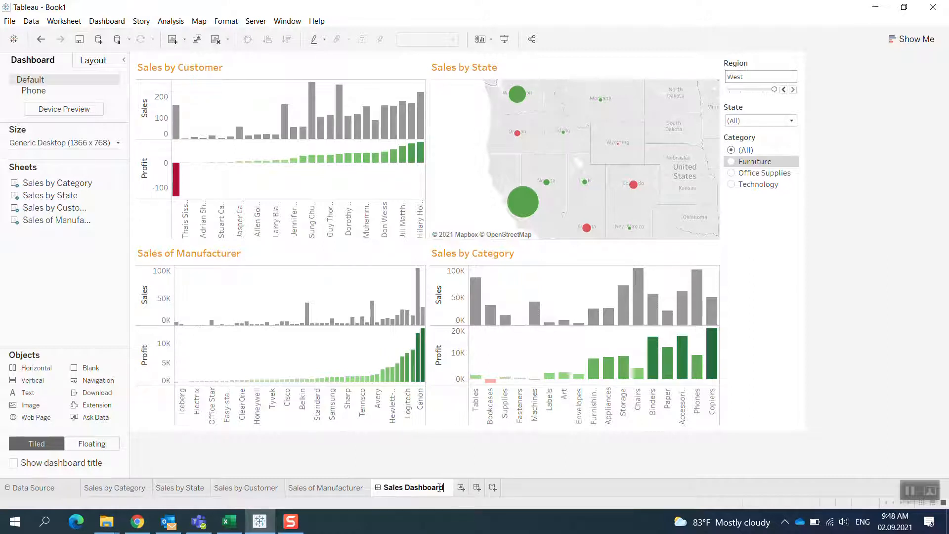
key(Return)
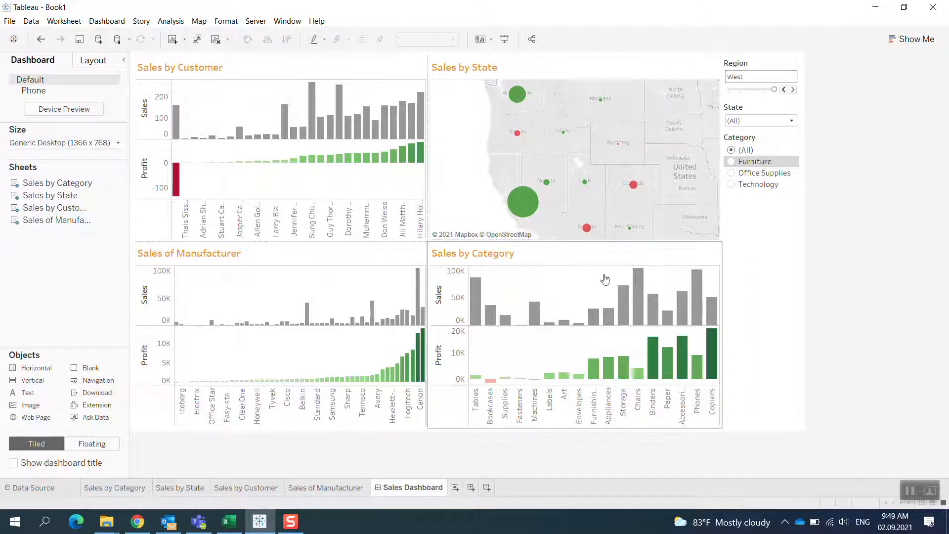
Preview the dashboard in presentation mode, exit it, and set the dashboard size to Automatic
click(504, 39)
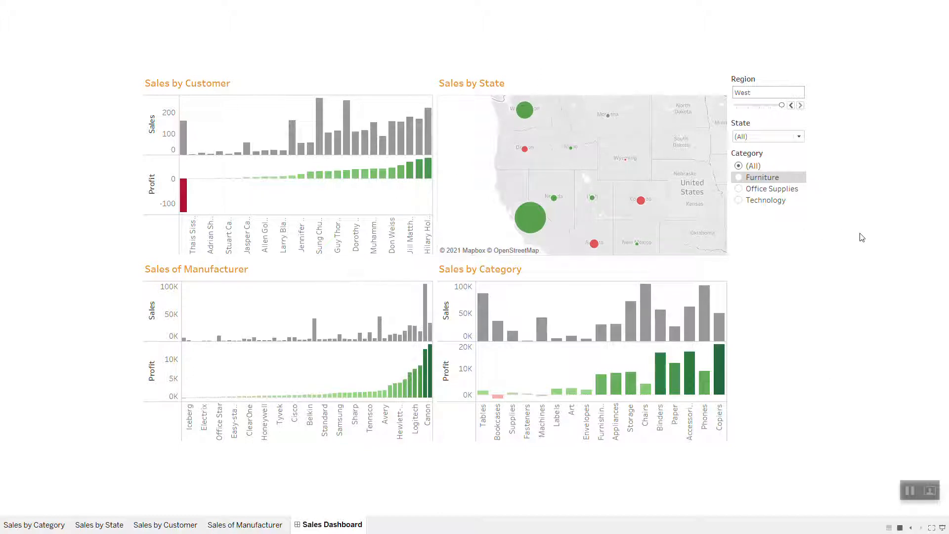
key(Escape)
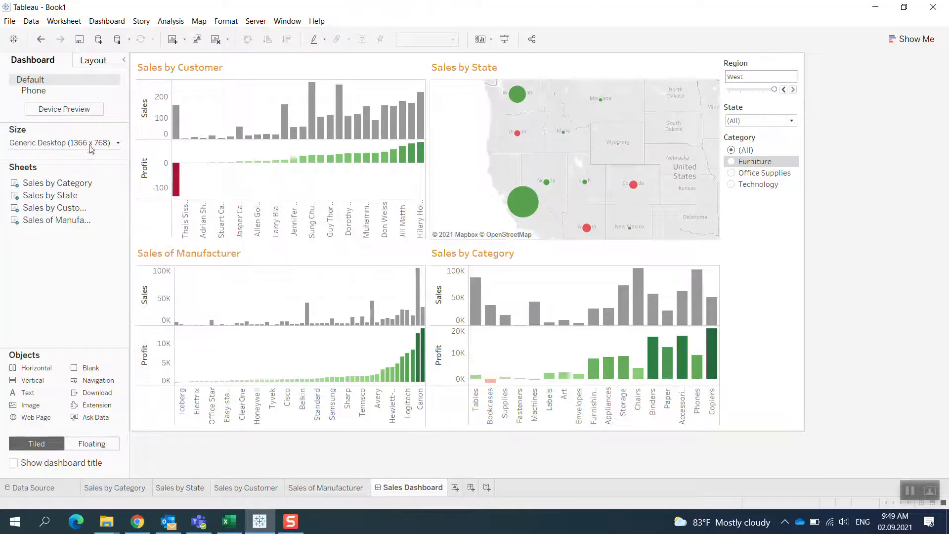
click(92, 143)
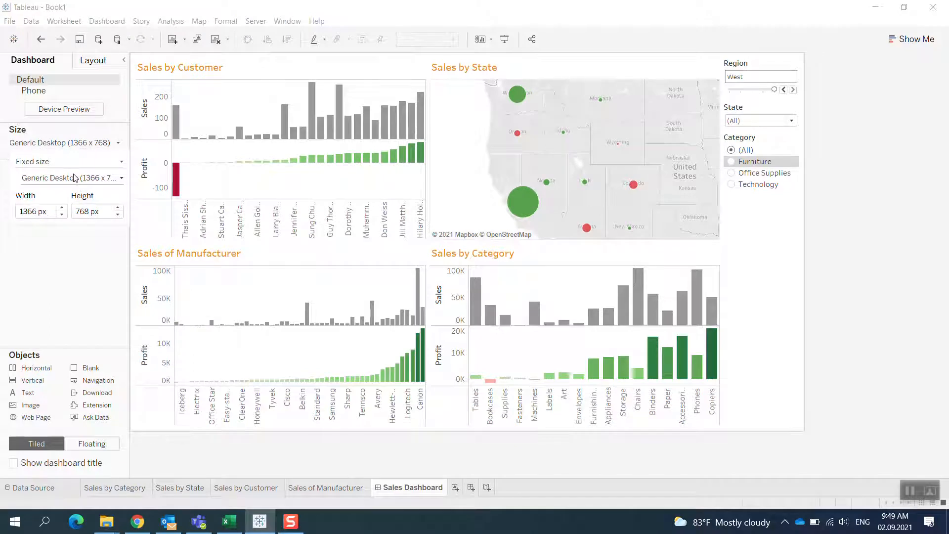
click(74, 178)
click(77, 146)
click(78, 161)
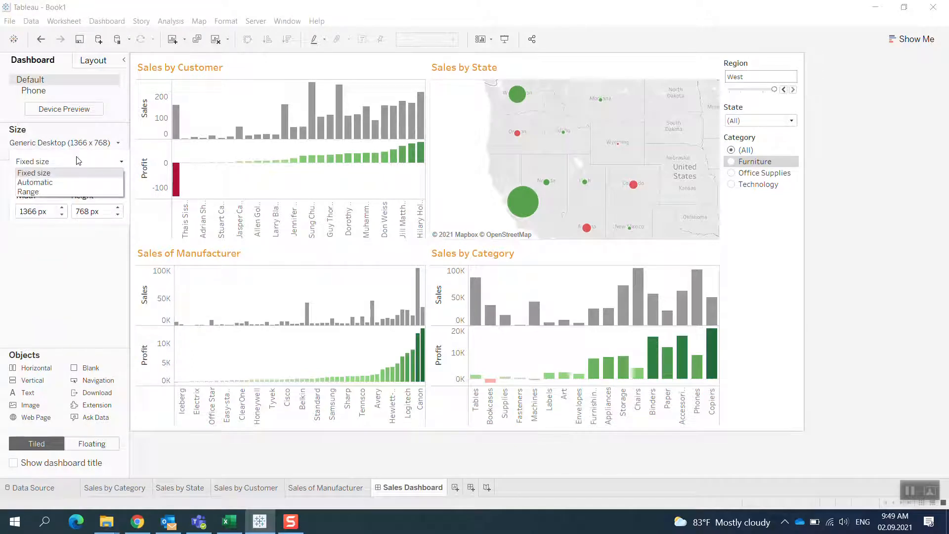
click(48, 182)
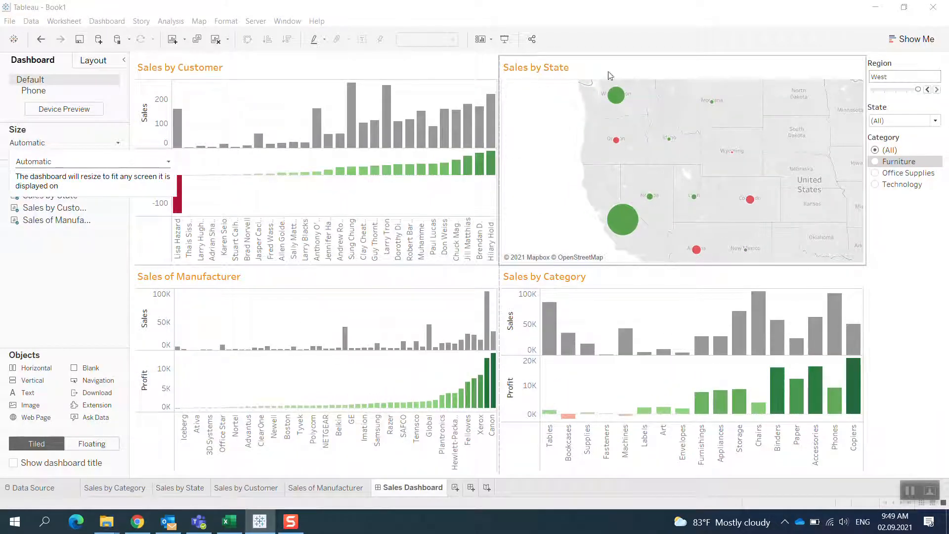
Show the resized dashboard in presentation mode and test the Region filter with South and East
click(504, 41)
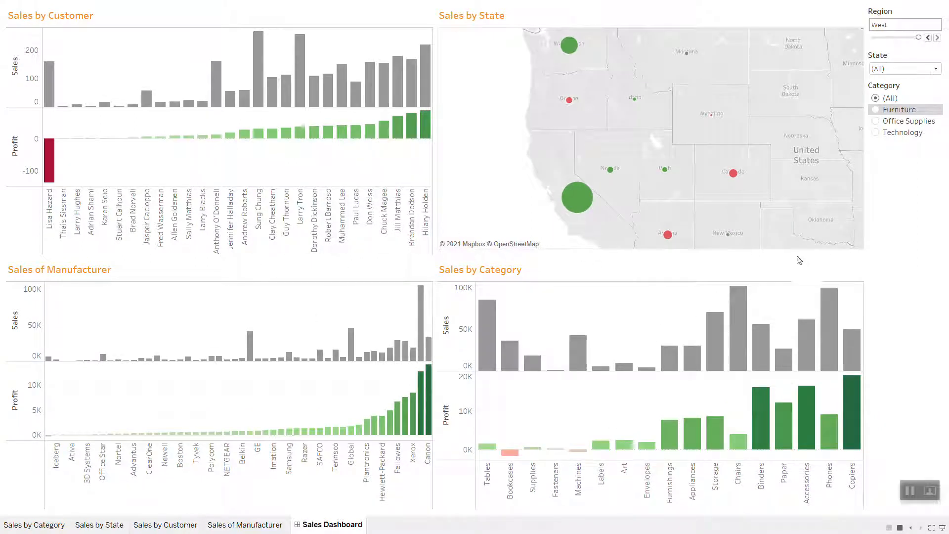
click(929, 38)
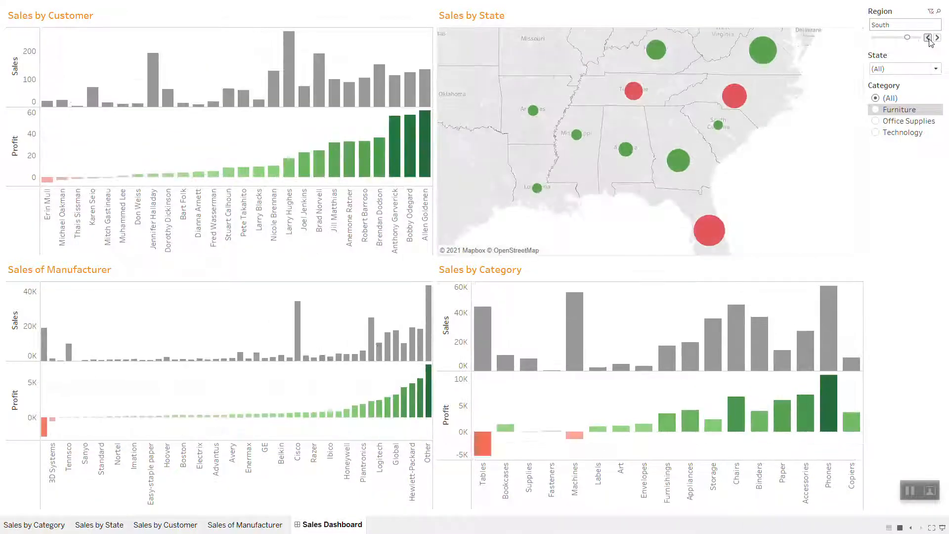
click(929, 38)
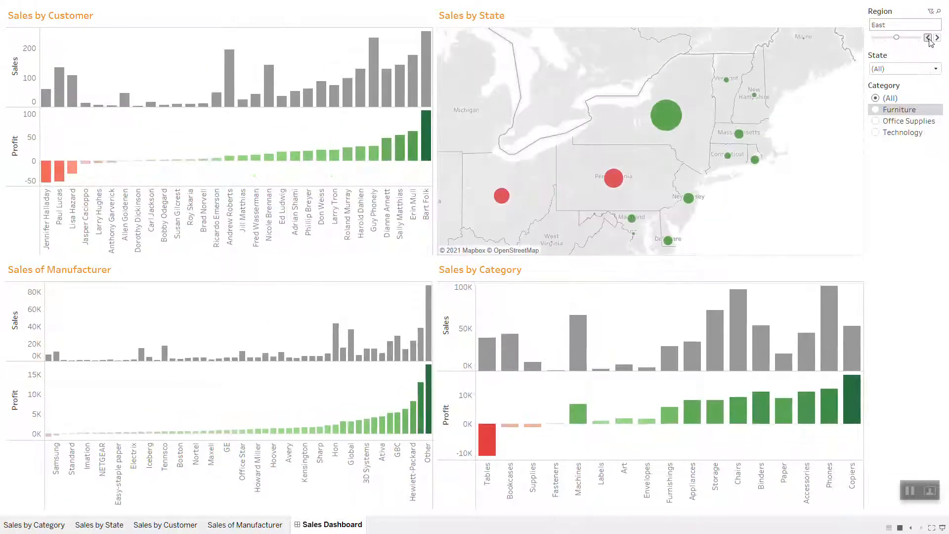